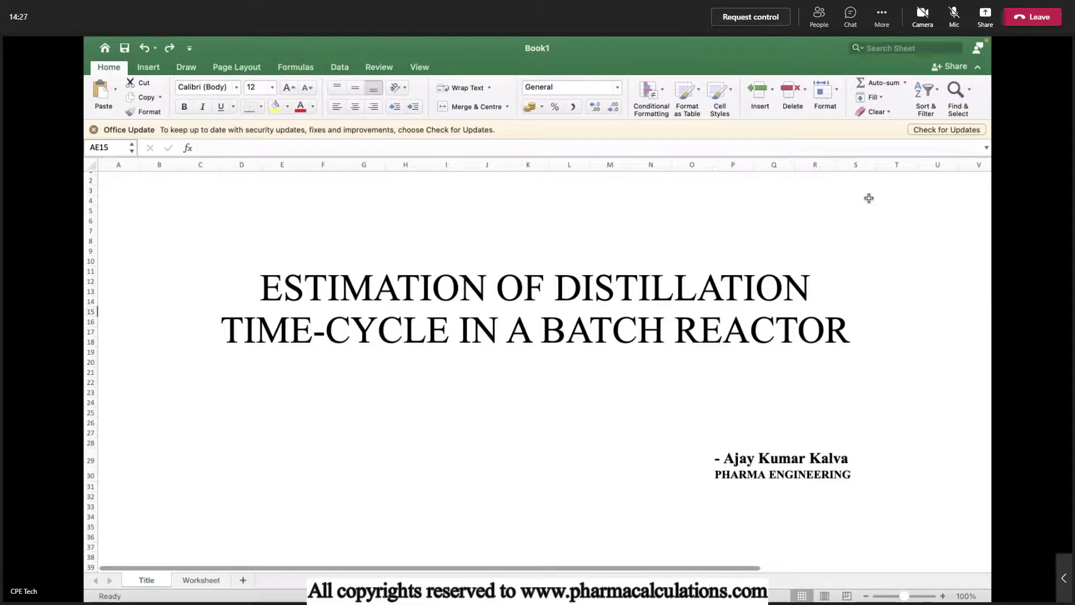
- Open the Worksheet sheet and set the font of all its cells to Times New Roman
left_click(204, 580)
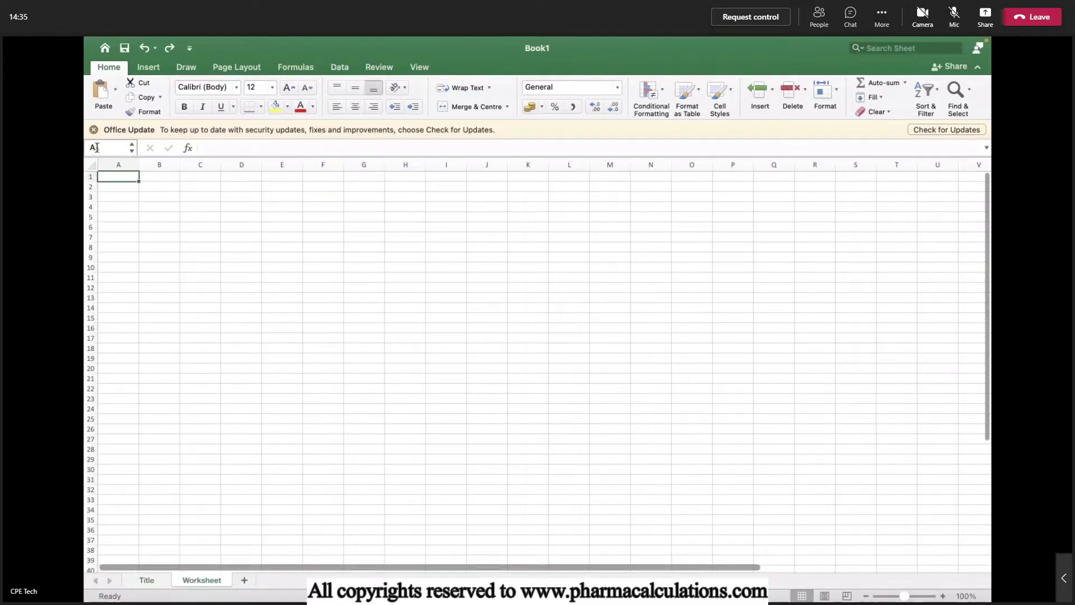
left_click(89, 165)
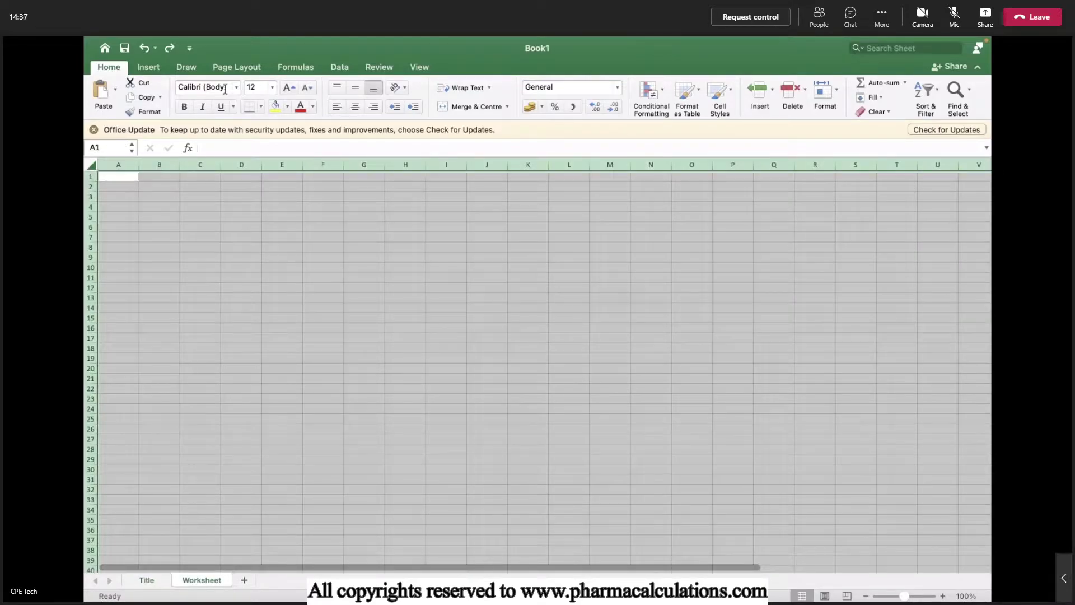
type("Times")
key("Return")
scroll(217, 203, "up", 2)
scroll(217, 203, "up", 5)
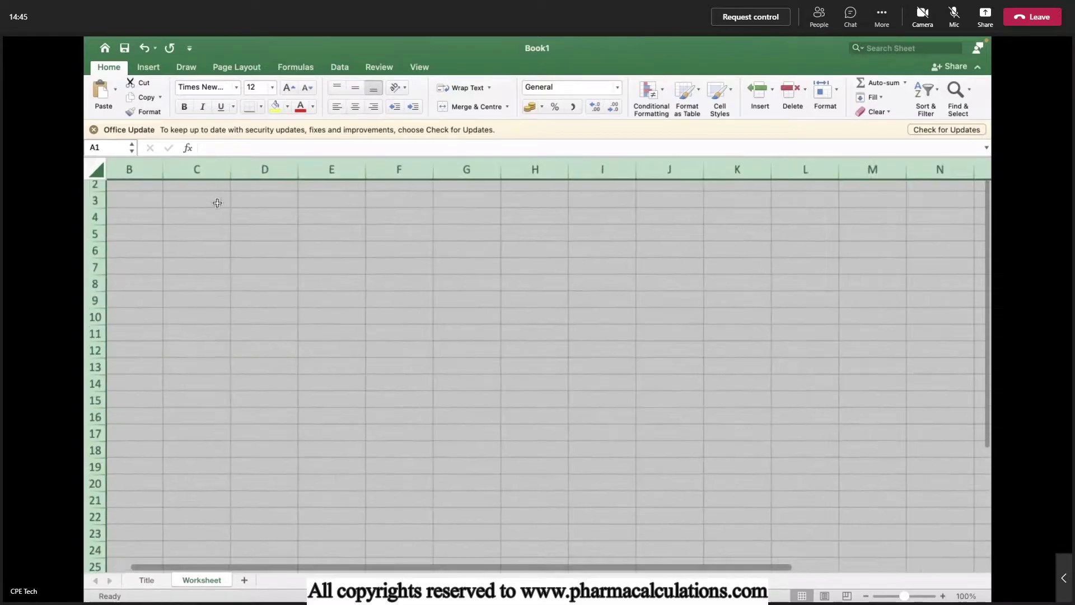
- Enter "Case: Distill out solvent under vacuum below 50 C retaining 500 L of volume" in cell B4
left_click(202, 243)
left_click(202, 244)
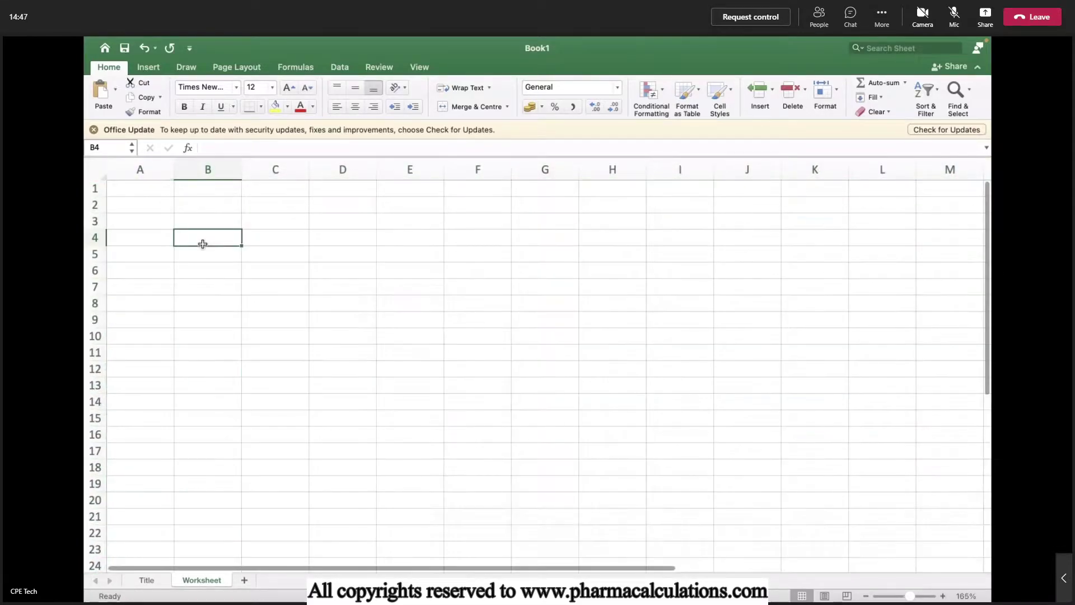
type("Case: ")
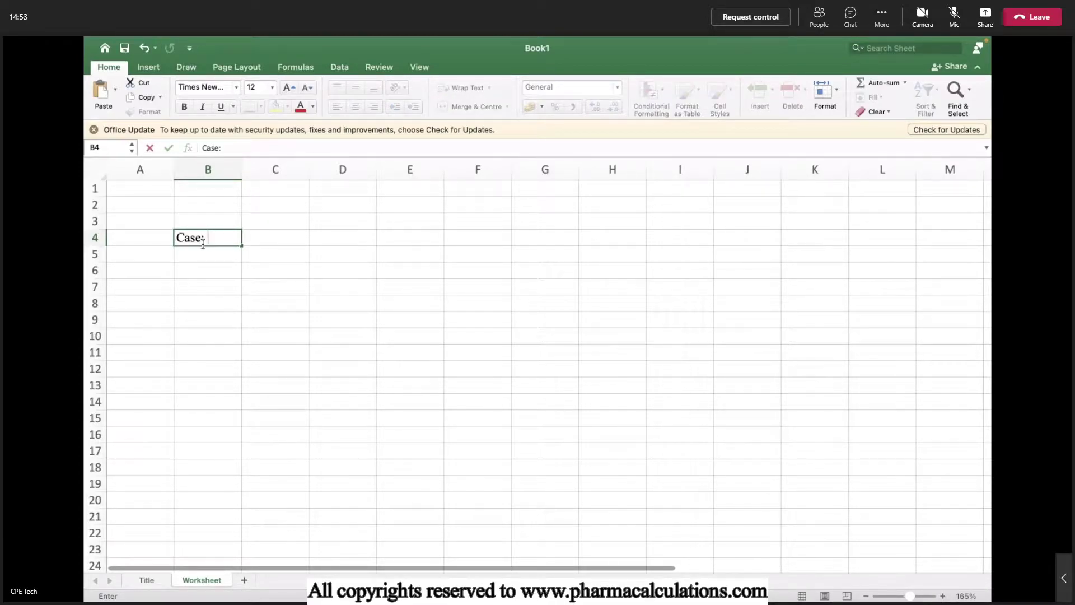
type("Distill ou")
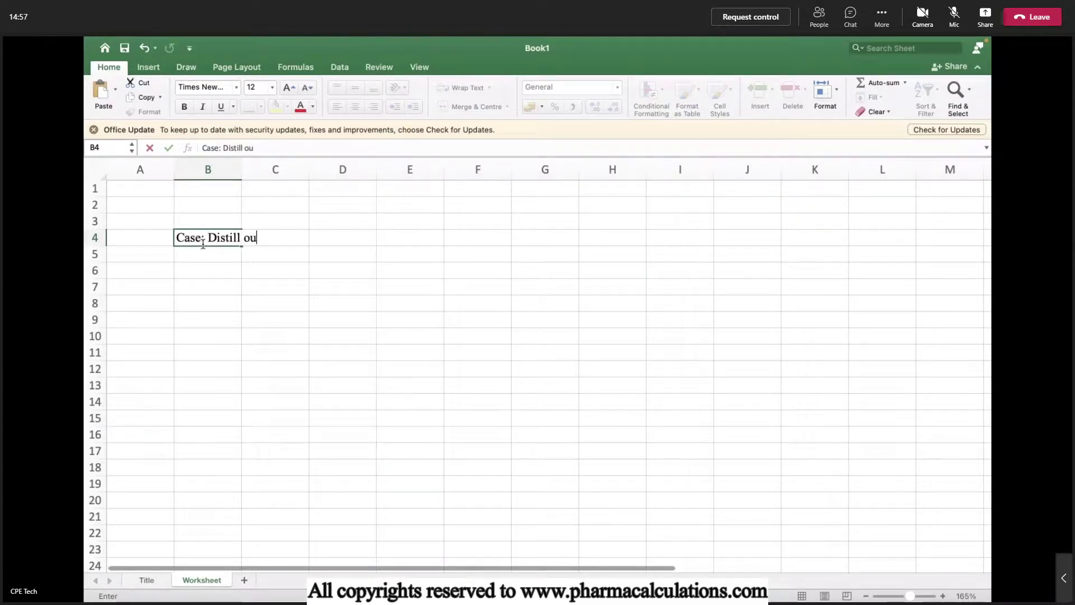
type("t solvent co")
key("BackSpace")
key("BackSpace")
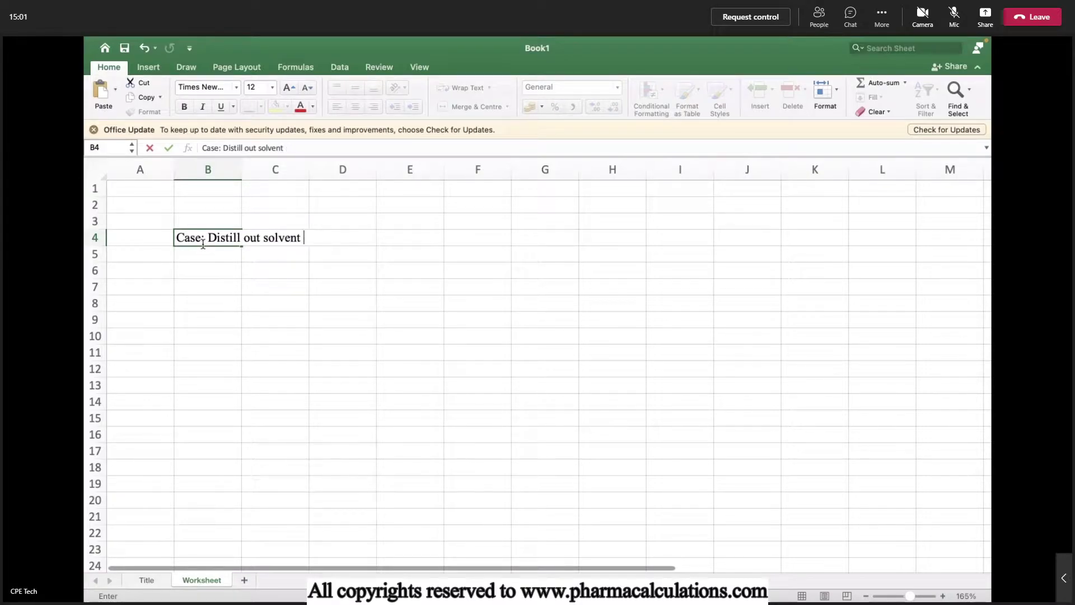
type("under vacuum")
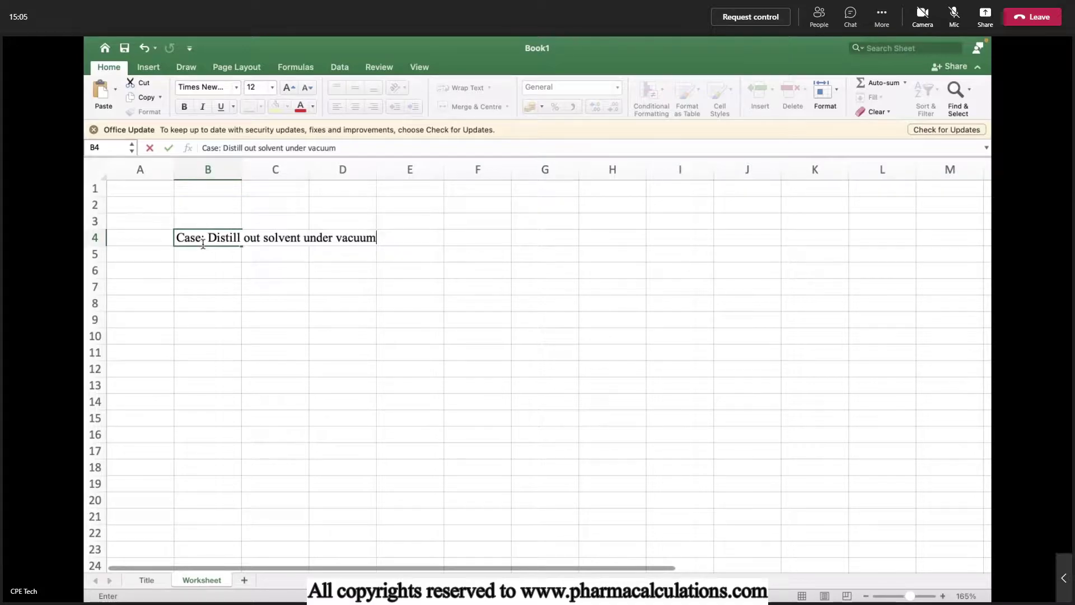
type(" below 50 C ")
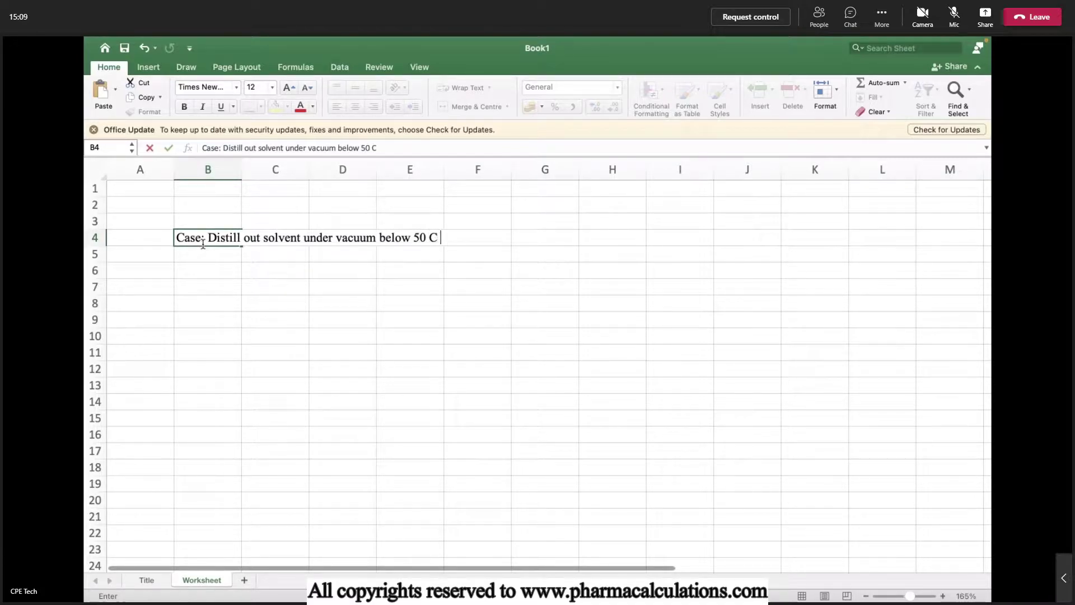
type("retaining 500 ")
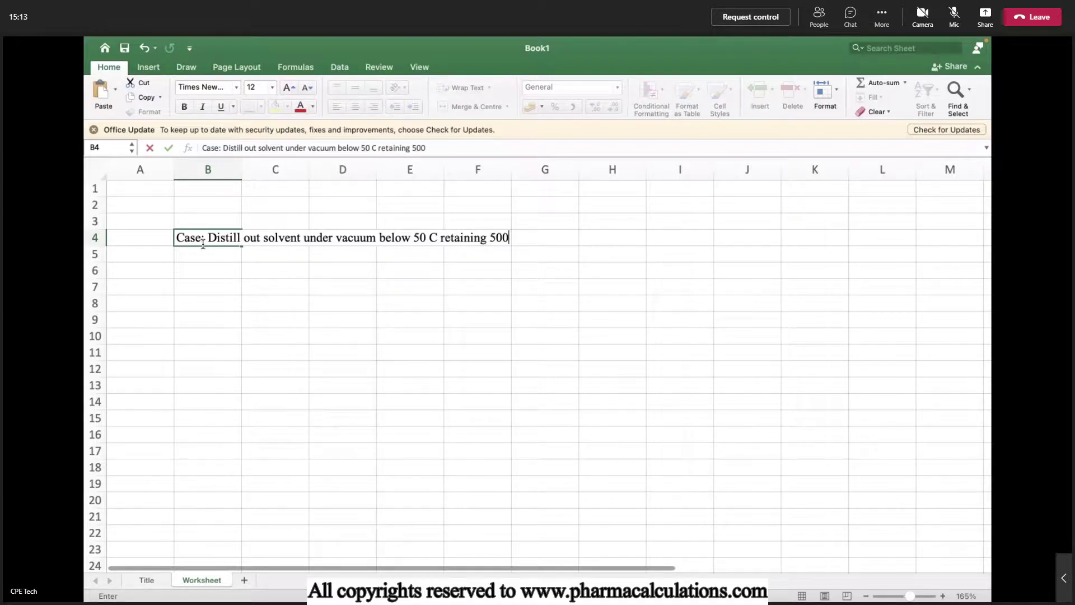
type("L of")
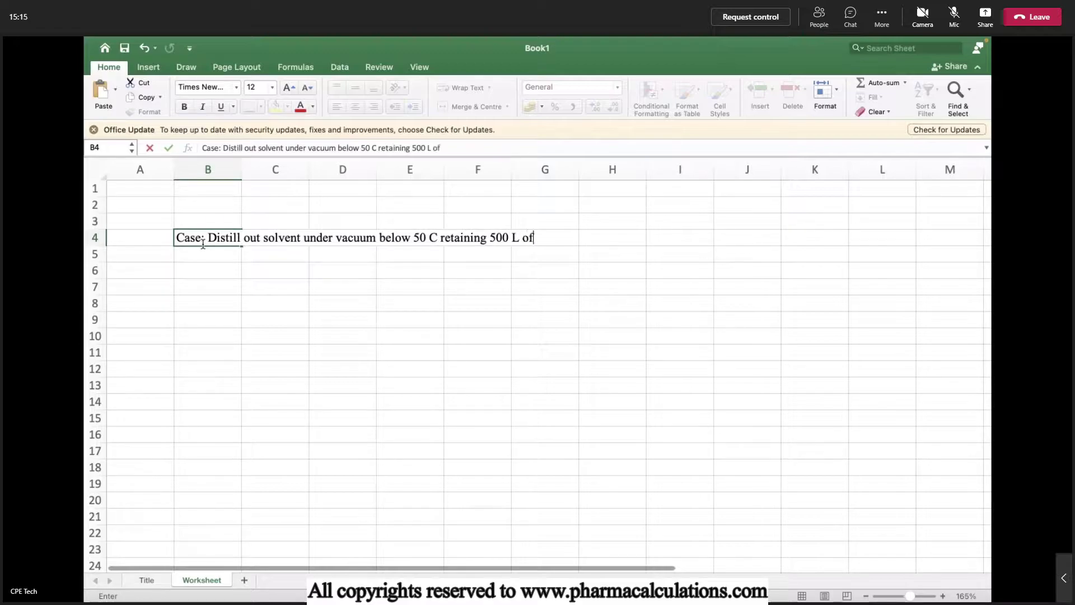
type(" volume")
key("Return")
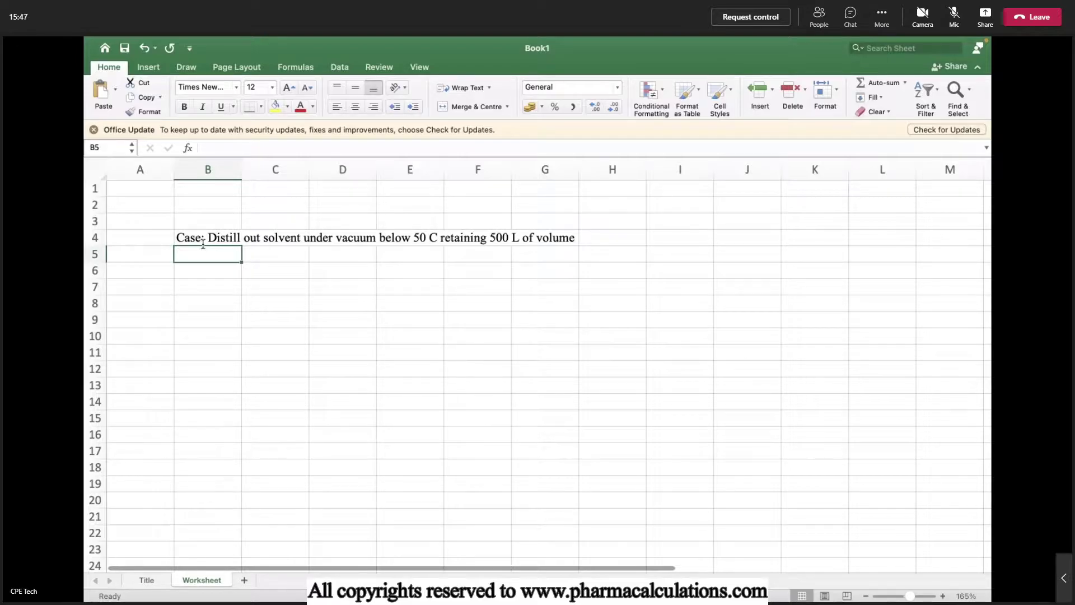
- Enter the label "Reactor Capacity" in cell B6 and size column B to just fit that label
key("Return")
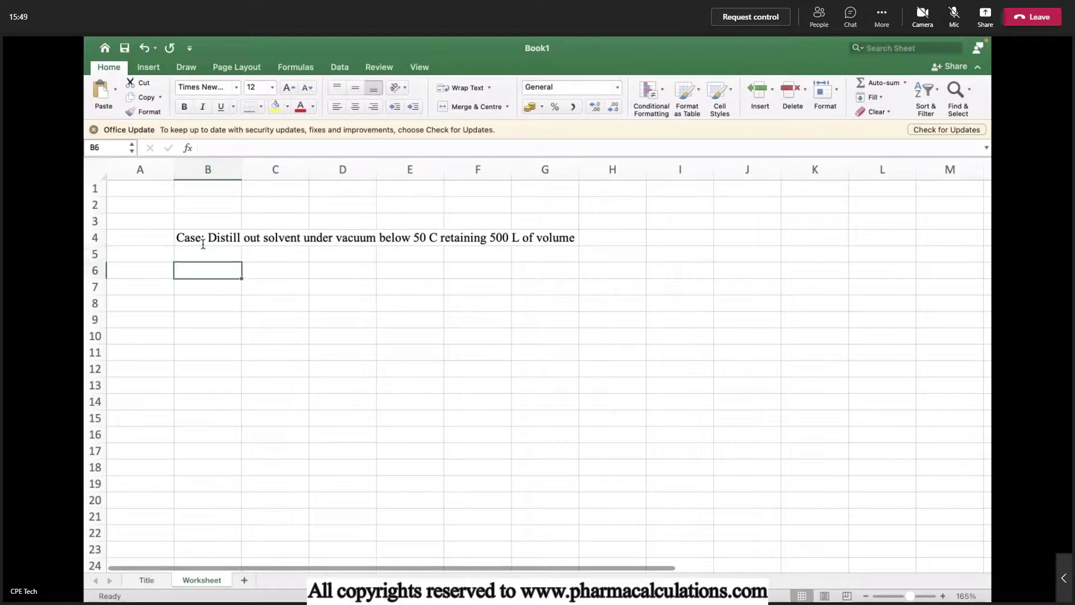
type("Reactor Ca")
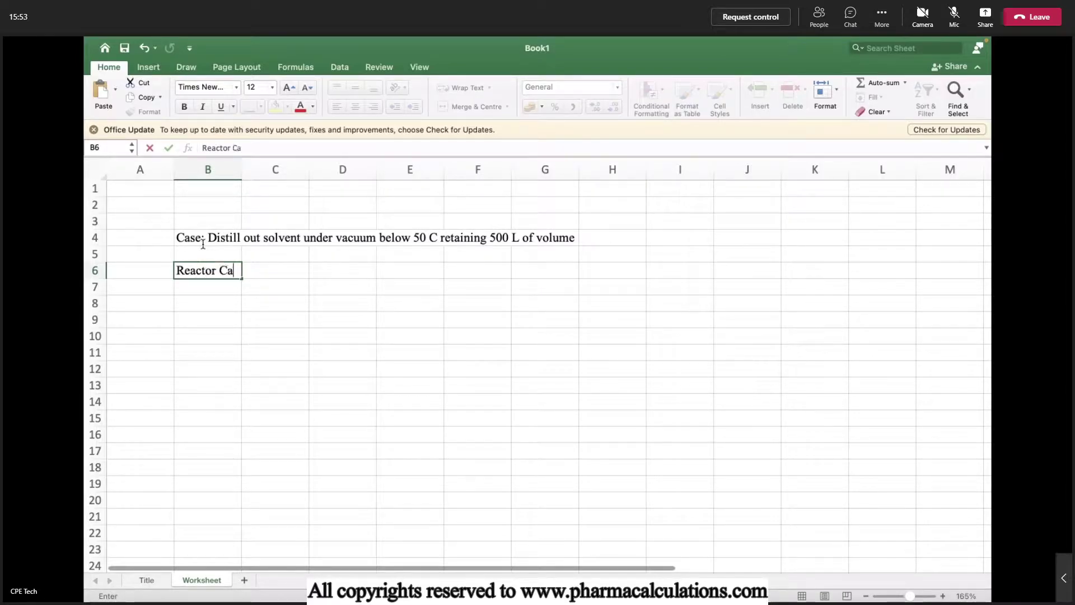
type("pacity")
key("Return")
double_click(245, 172)
key("Up")
key("Right")
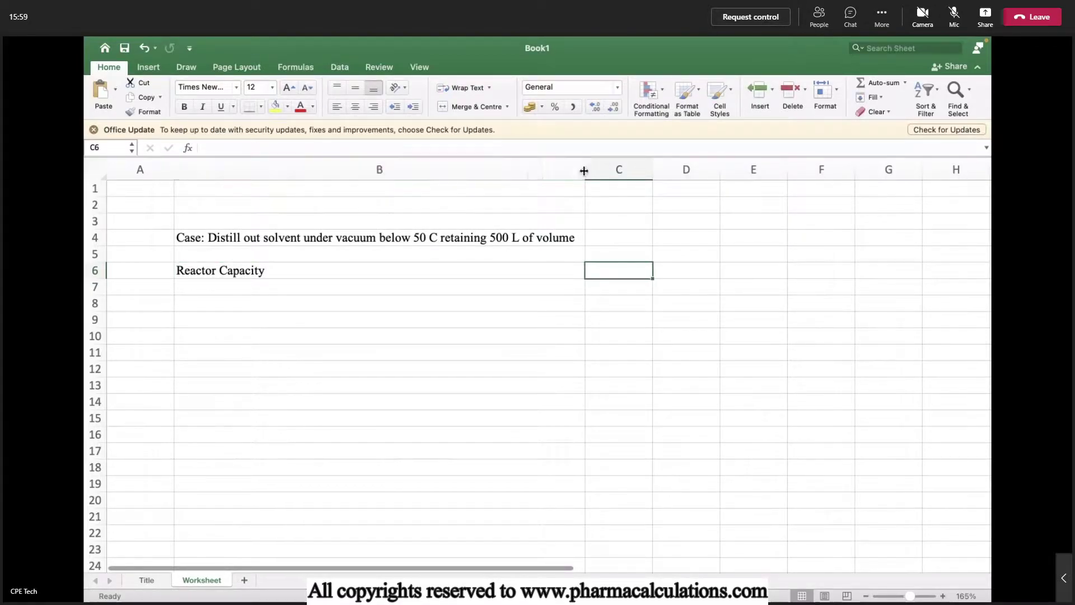
left_click_drag(584, 169, 267, 197)
- Enter the reactor capacity as 5 in C6 with the unit KL in D6
type("5")
key("Tab")
type("L")
key("BackSpace")
type("KL")
key("Return")
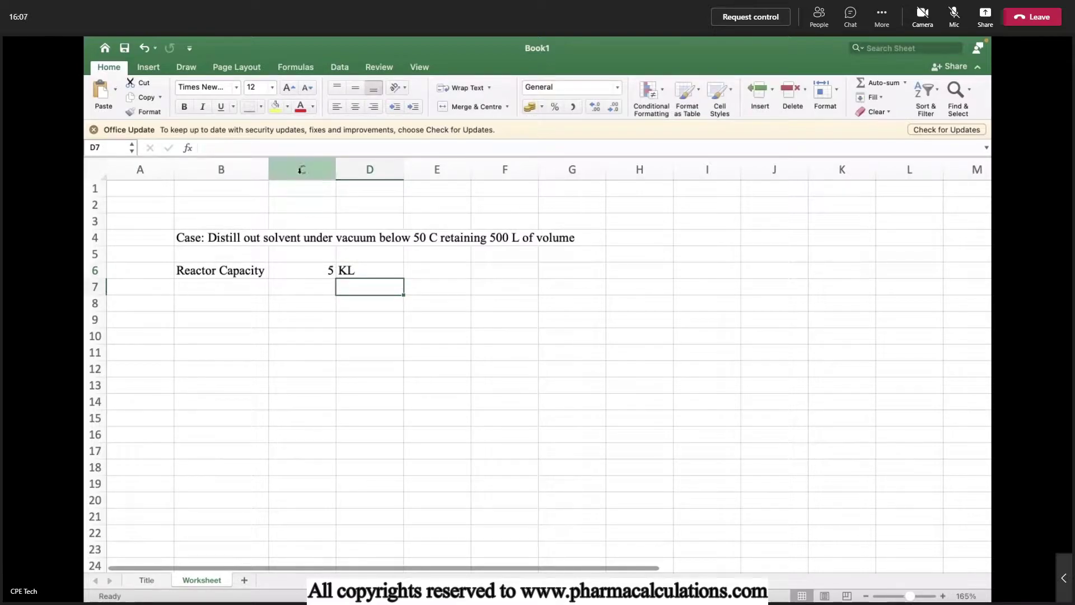
- Centre the contents of column C both vertically and horizontally
left_click(302, 170)
left_click(355, 87)
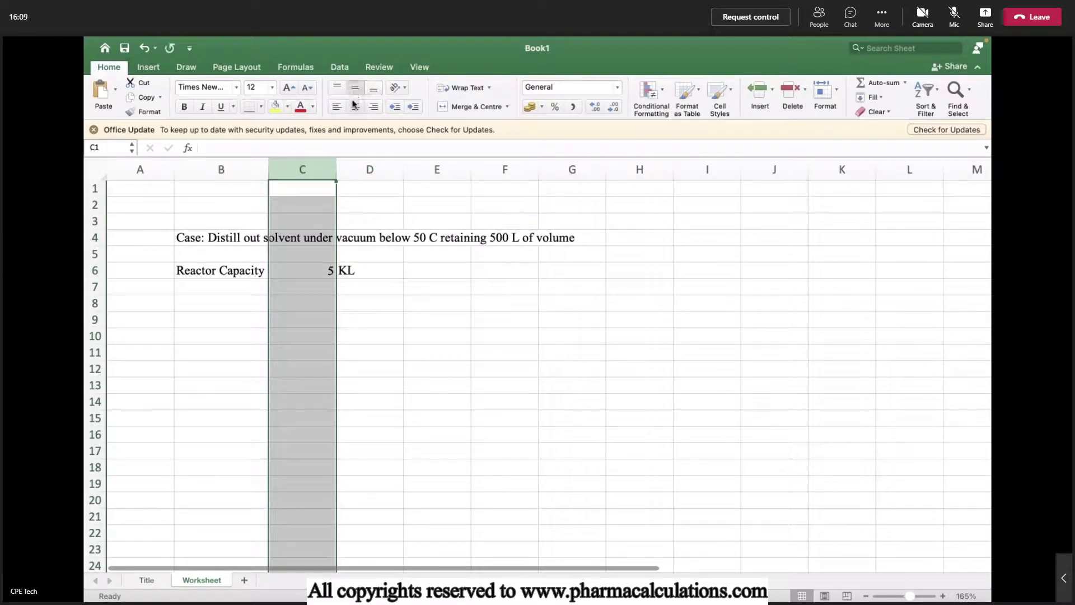
left_click(355, 106)
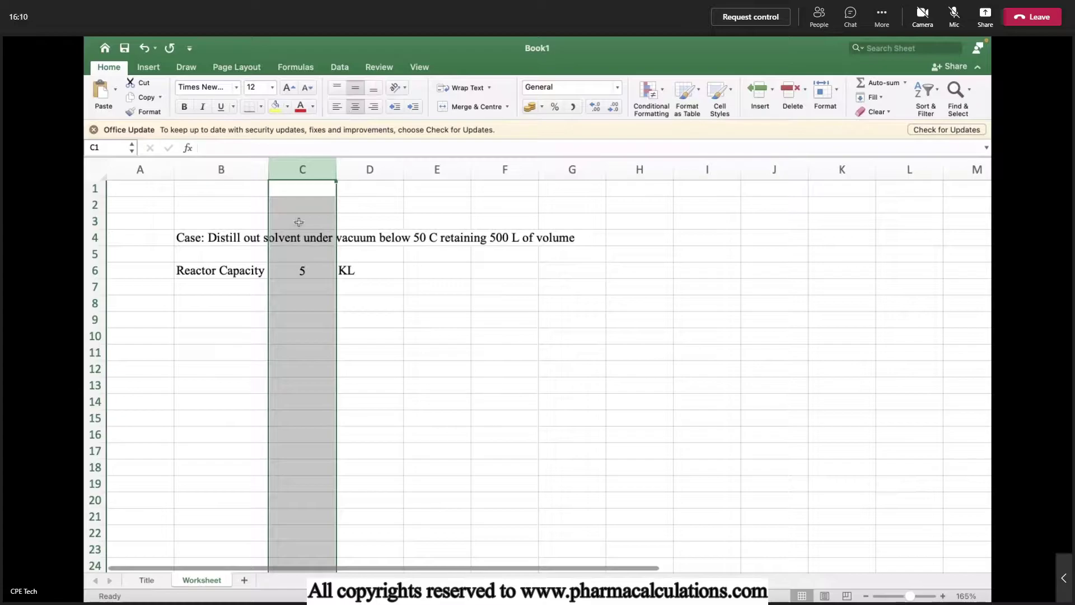
- Add a "Reactor MOC" row in B7 with SS316 as its value in C7
left_click(218, 293)
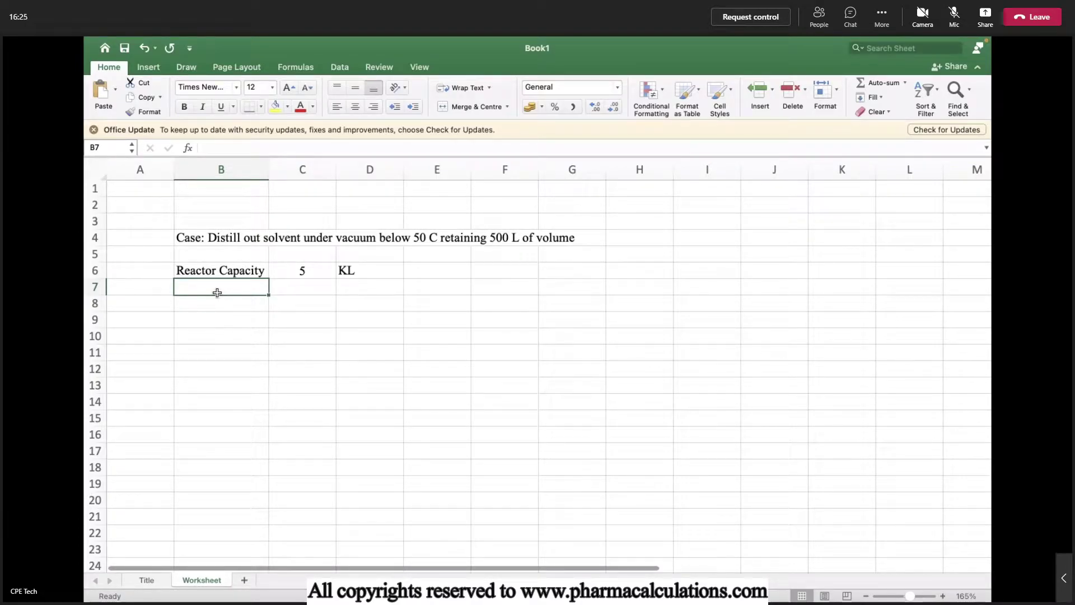
type("Reactor MOC")
key("Tab")
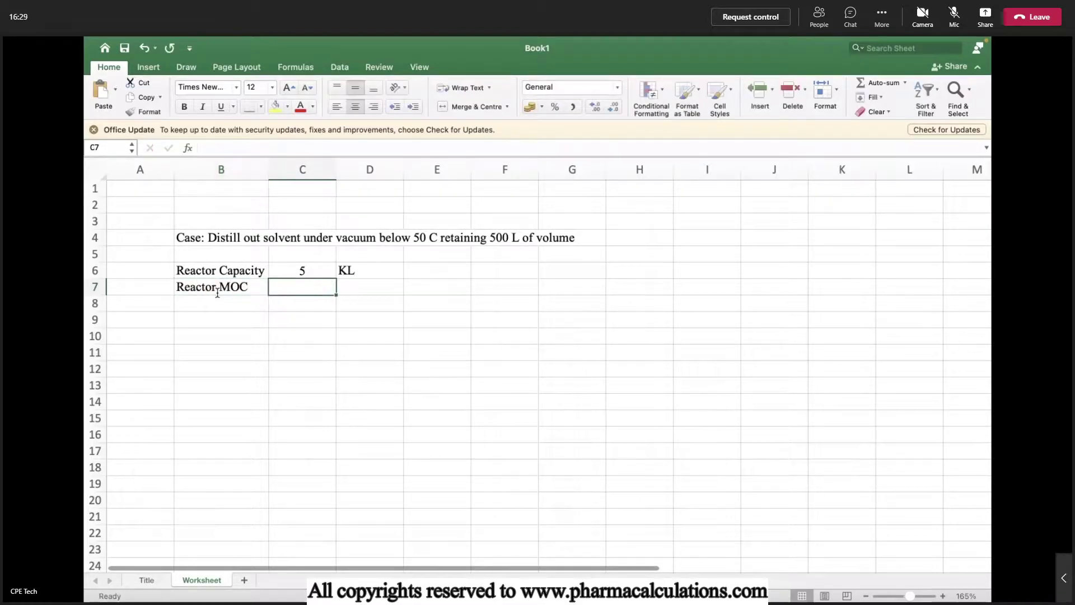
type("SS316")
key("Return")
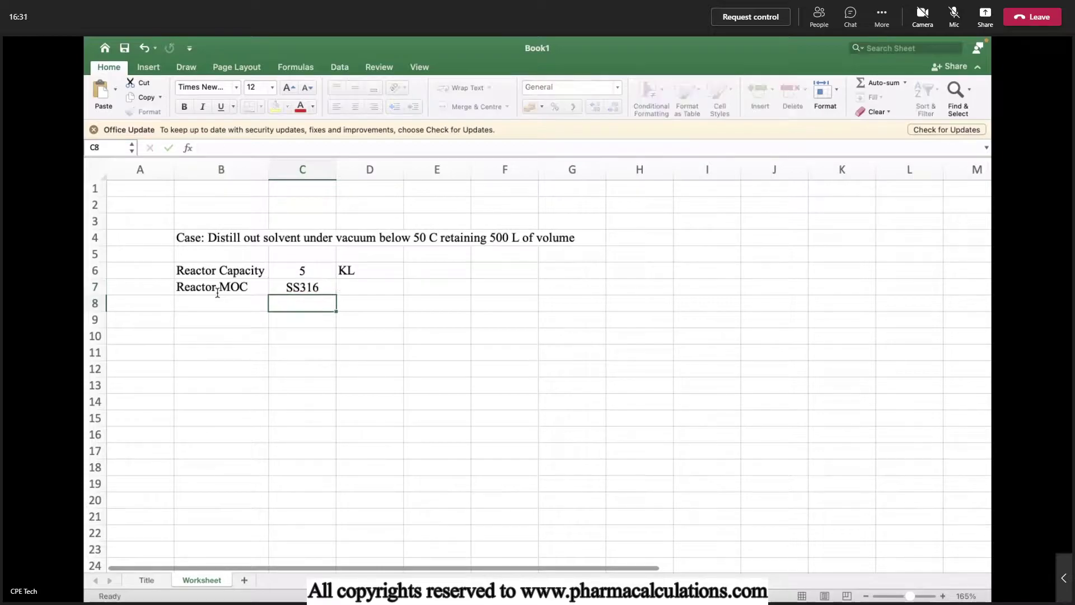
- Add a "Heat transfer area" row in row 8 with 12.75 and the unit m2, and widen column B slightly
key("Left")
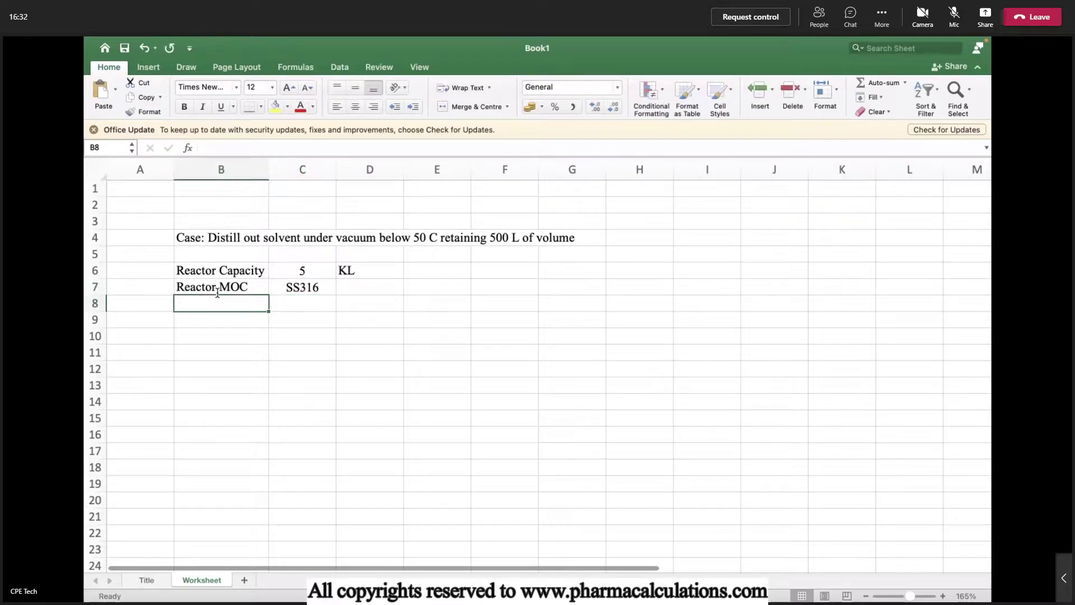
type("Heat transfer area")
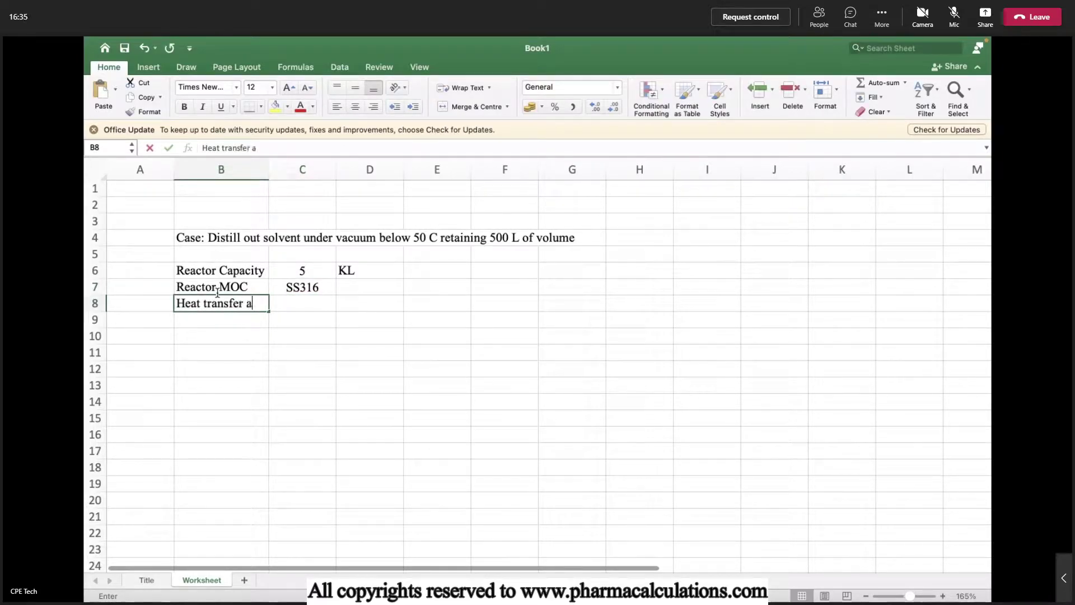
key("Tab")
type("12.")
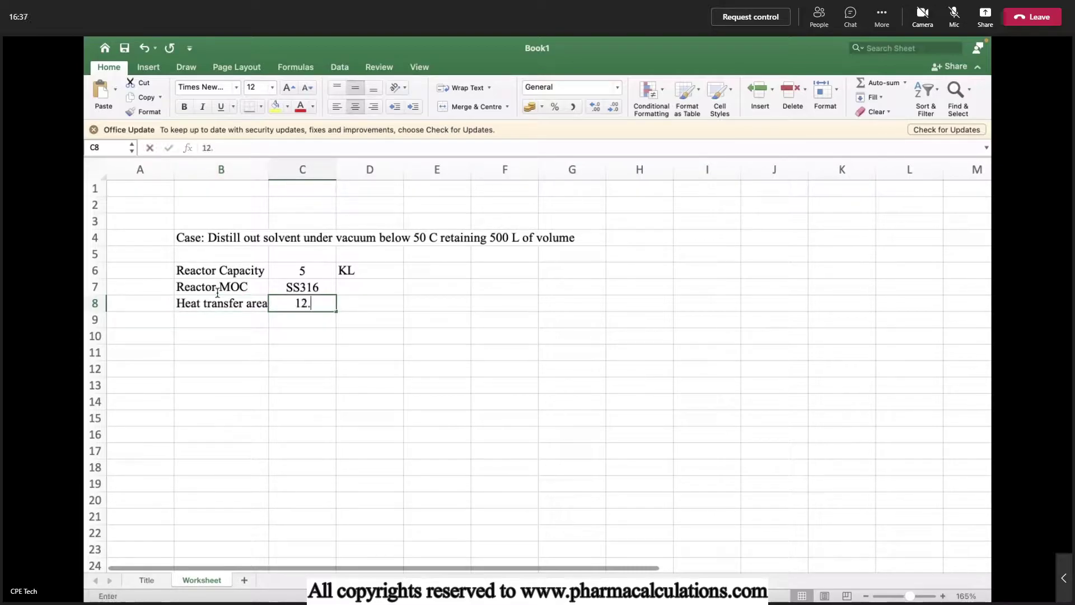
type("75")
key("Tab")
type("m2")
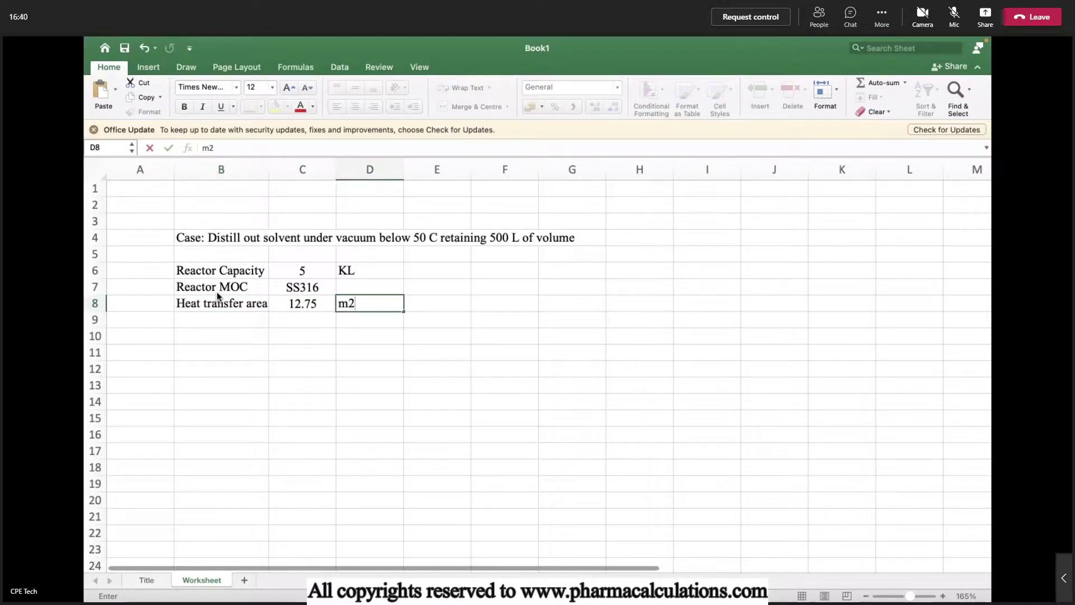
key("Return")
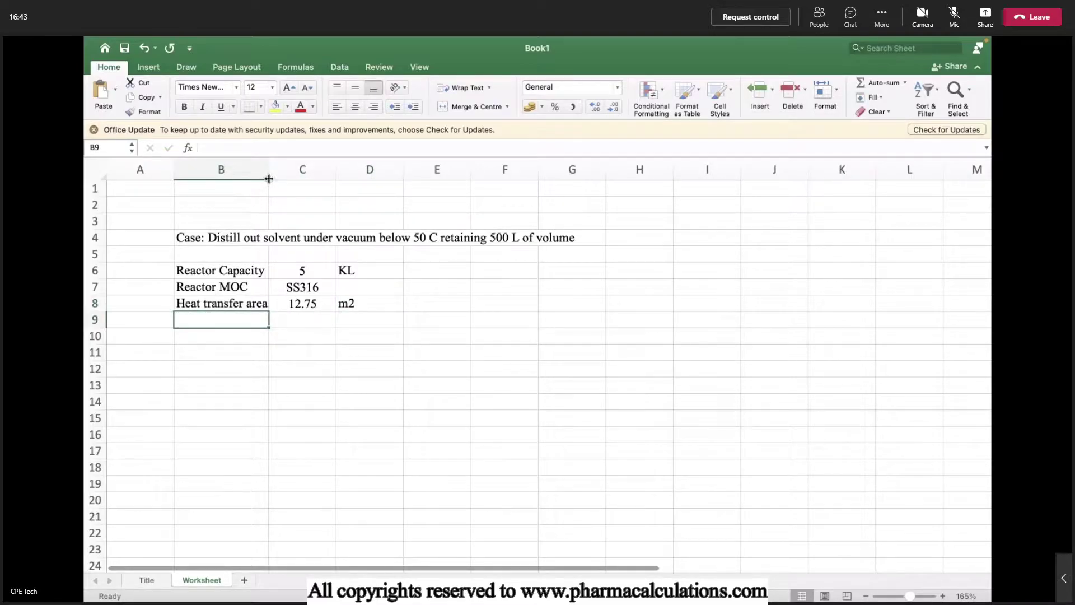
left_click_drag(269, 178, 275, 180)
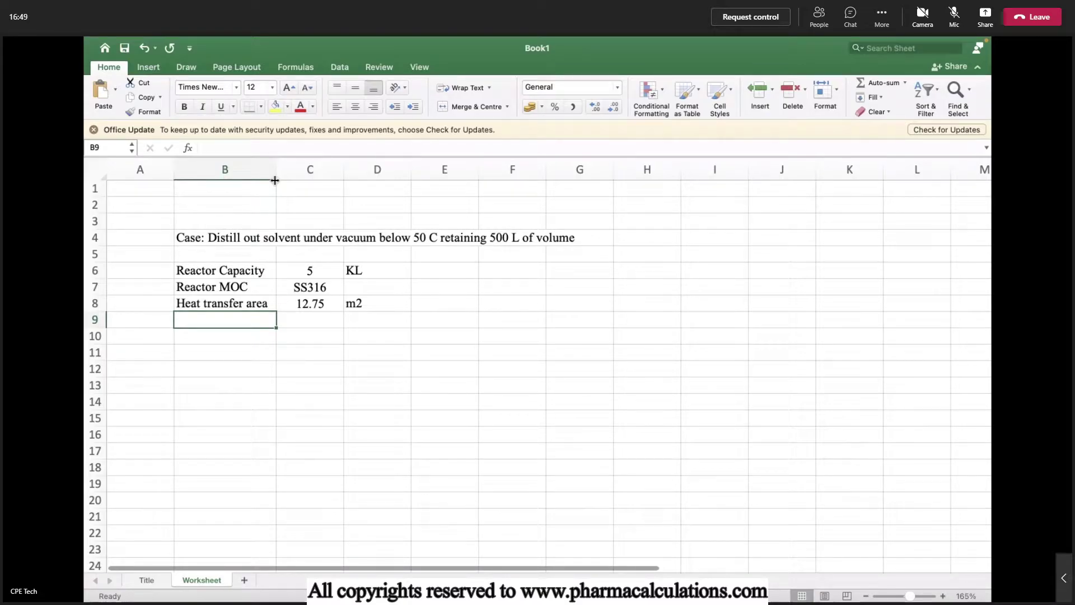
- Add an "Overall HTC" row in row 9 with the value 250 and the unit Kcal/hr.m2.C
type("Overall")
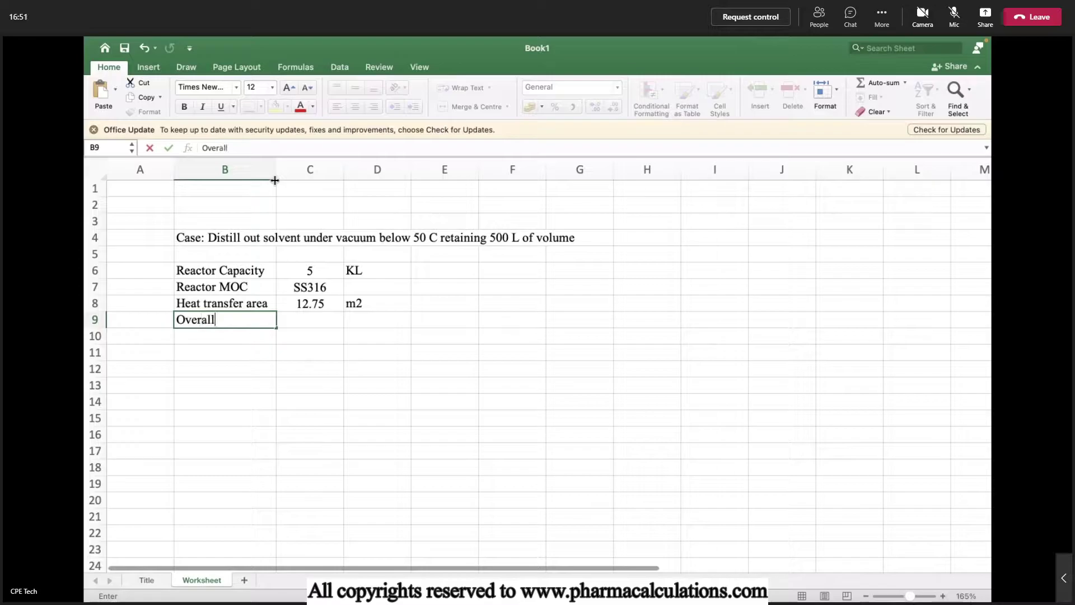
type(" HTC")
key("Tab")
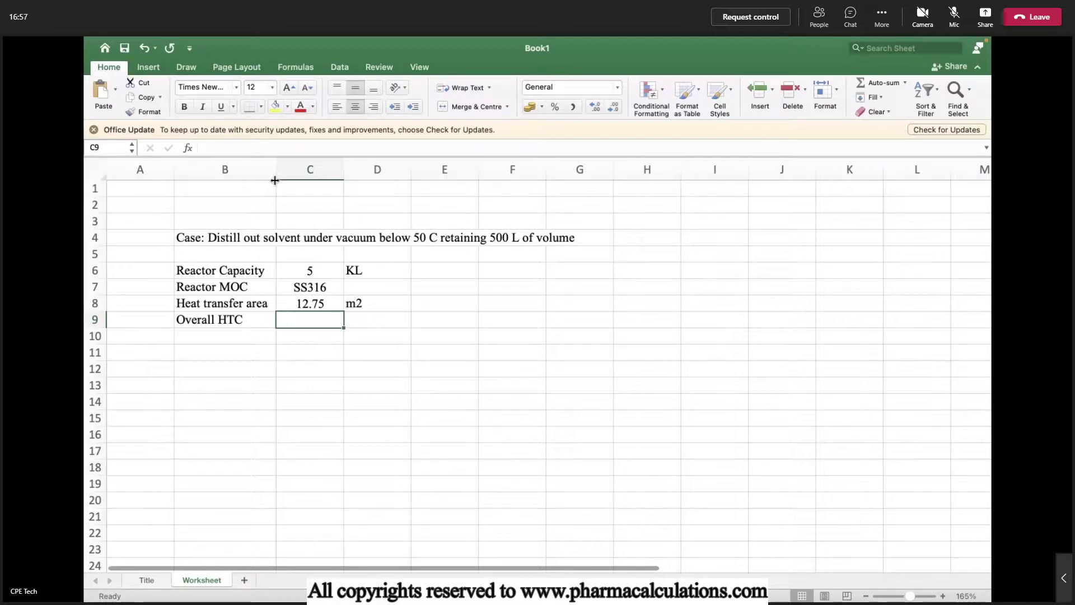
type("250")
key("Tab")
type("Kcal/h")
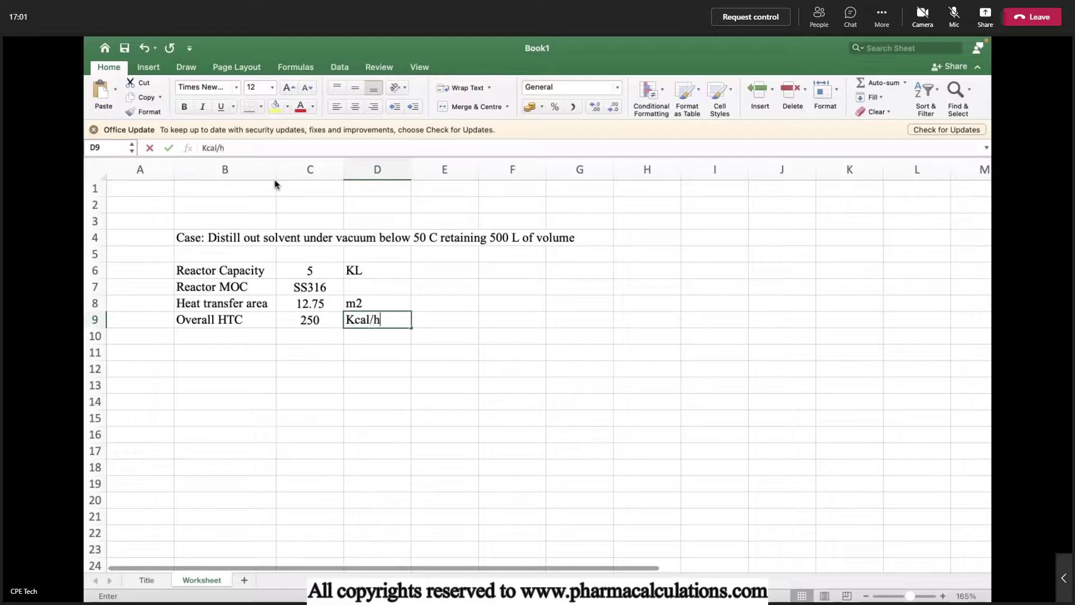
type("r.m2.C")
key("Return")
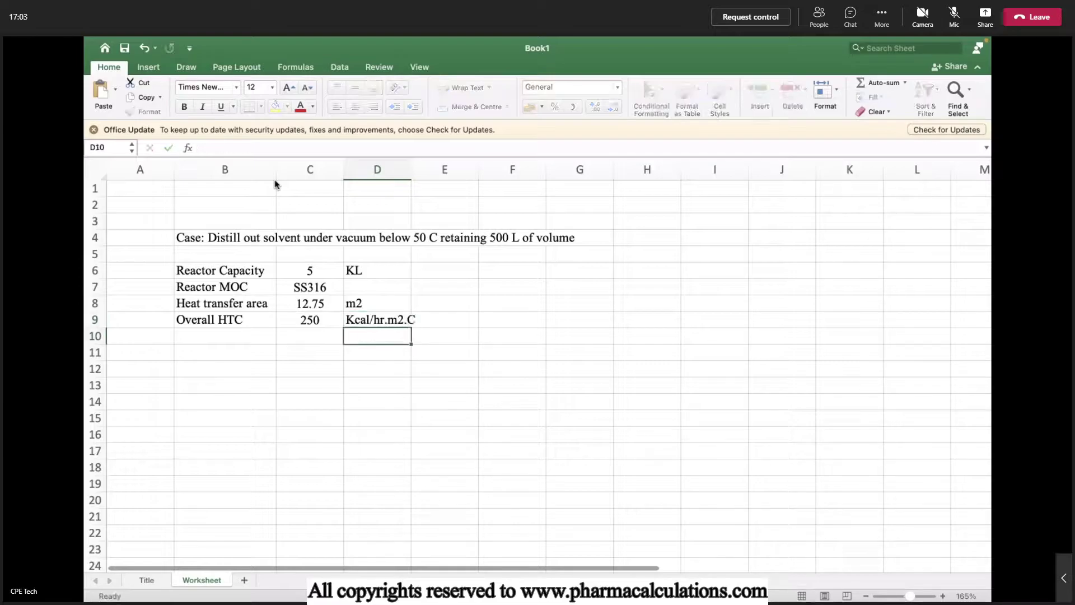
- Enter the label "Reaction mass vol." in cell B10
key("Left")
key("Left")
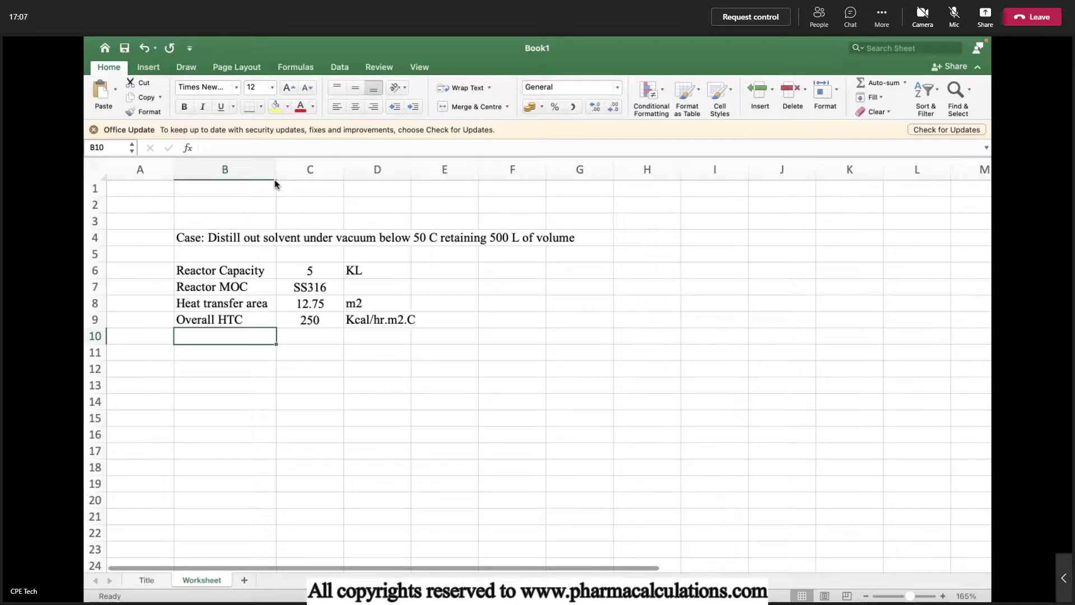
type("React")
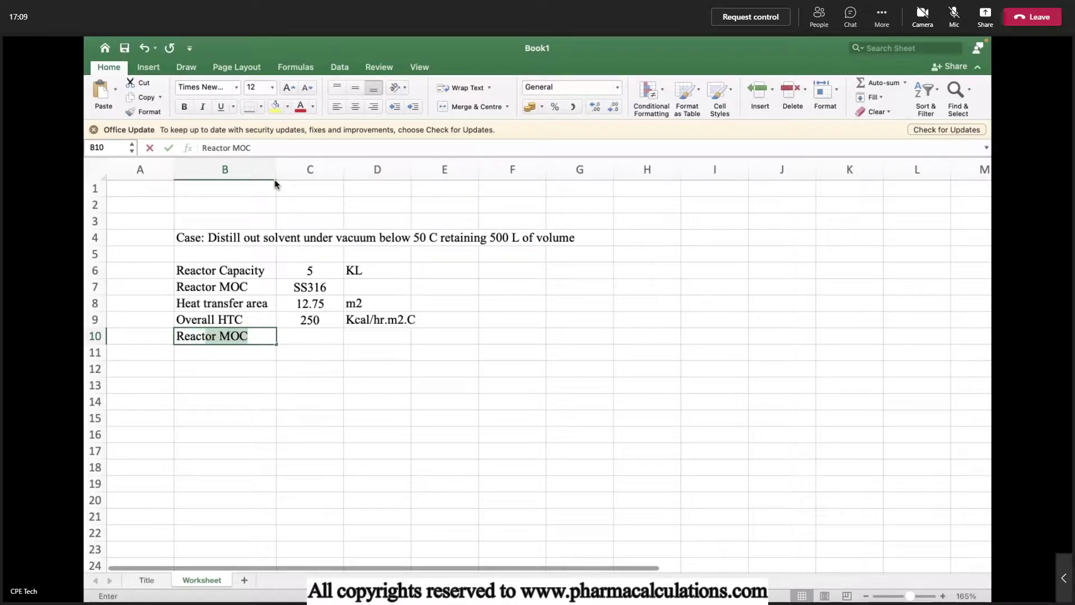
type("io")
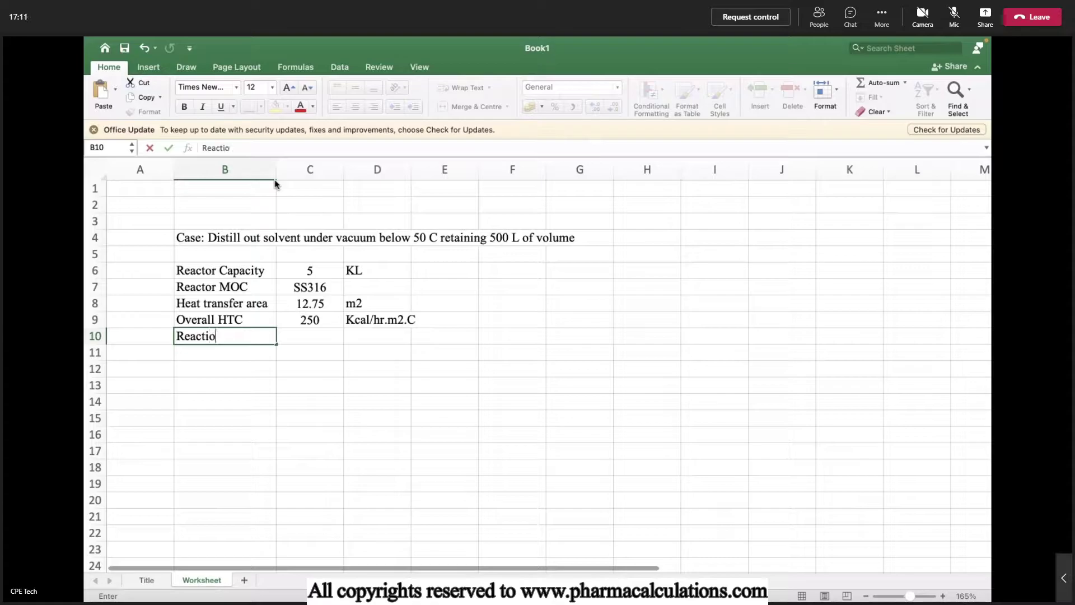
type("n mass vol.")
key("Return")
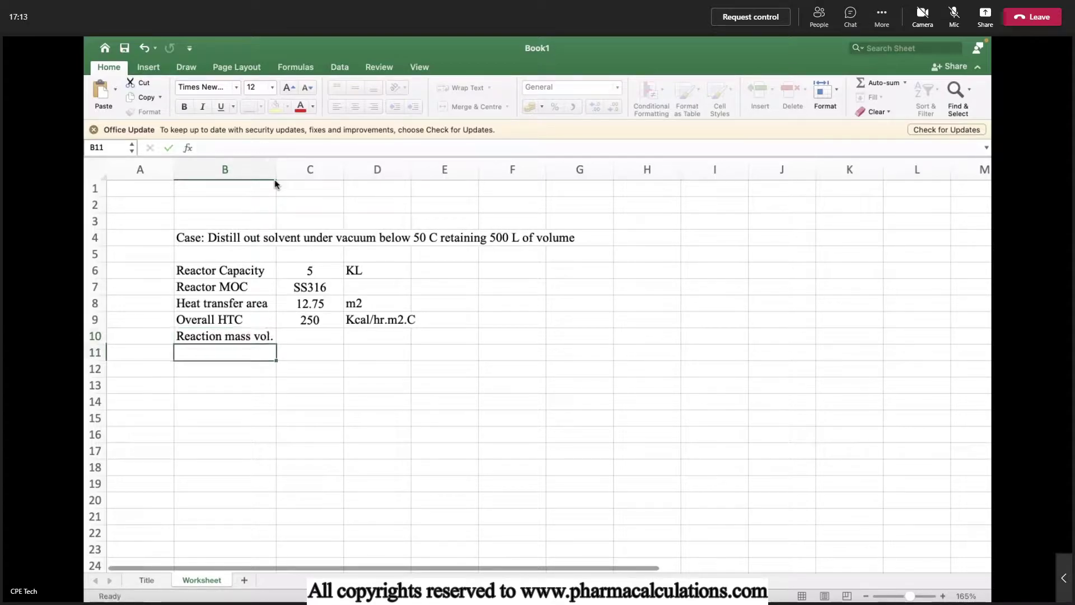
- Complete the "Reaction mass vol." row with the value 4 in C10 and the unit KL in D10
key("Up")
key("Right")
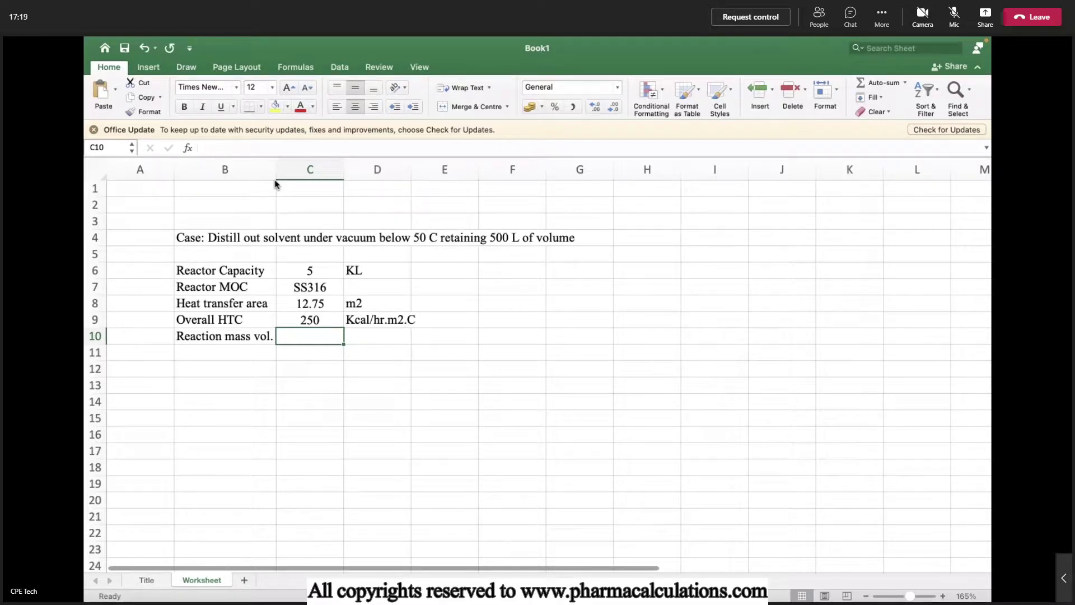
type("4")
key("Tab")
type("KL")
key("Return")
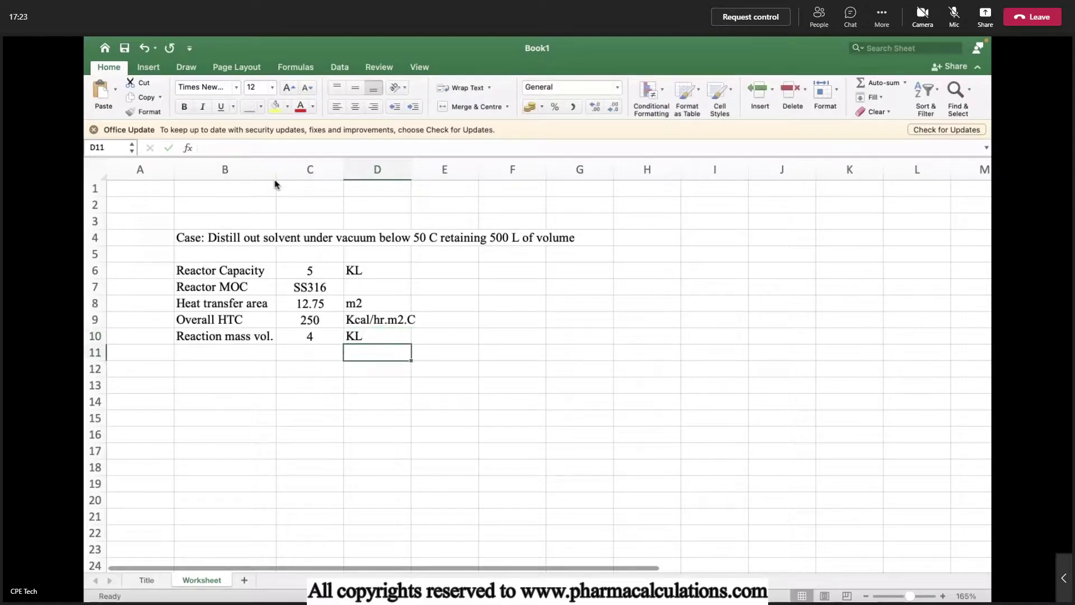
- Add a "Mass temp." row in row 11 with the value 35 and the unit C
key("Left")
key("Left")
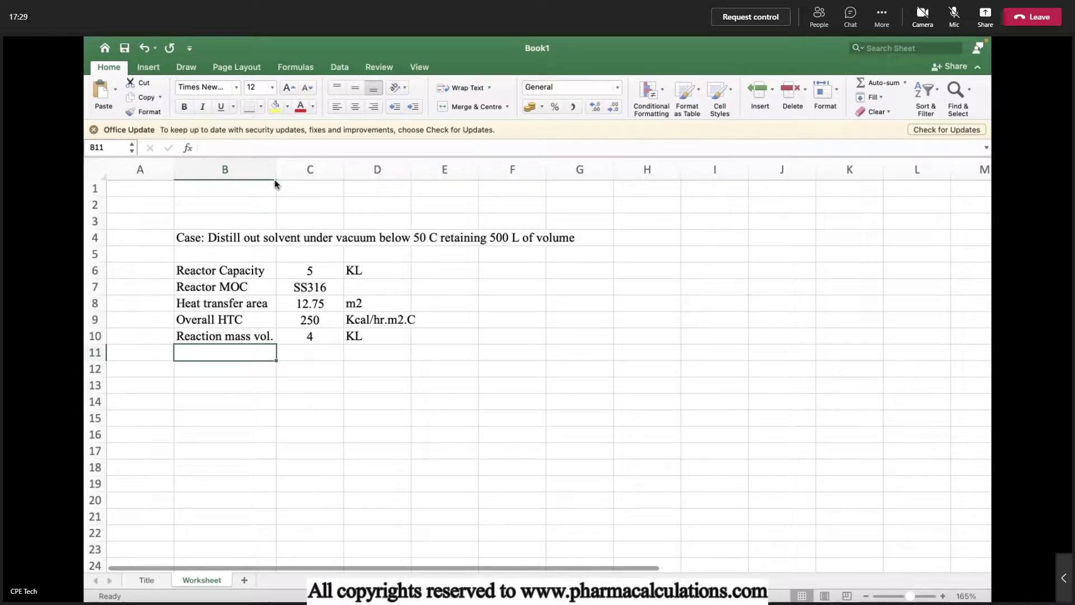
type("Mass tem")
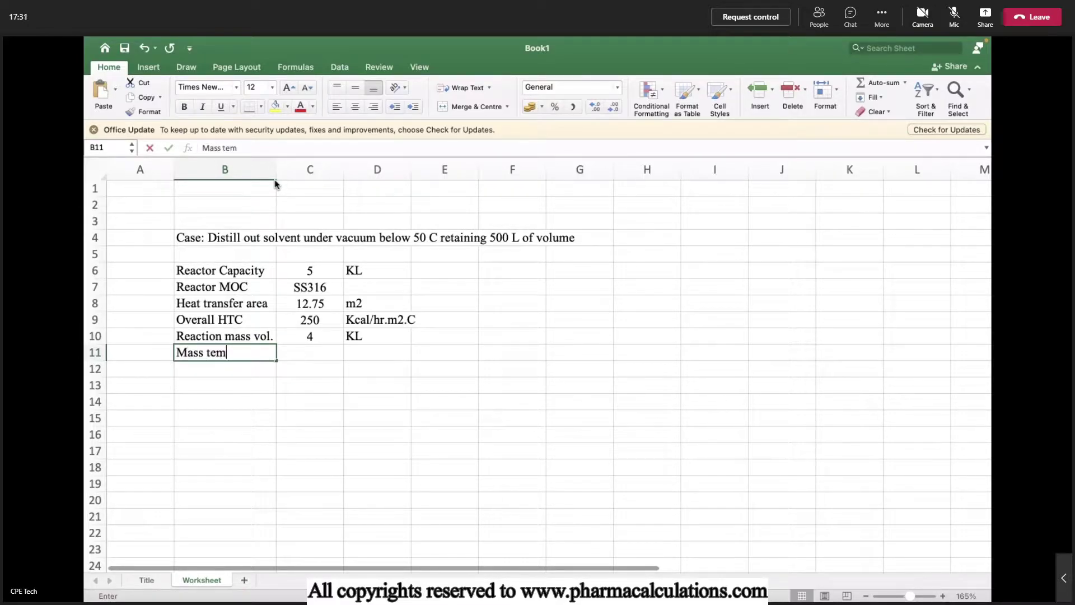
type("p.")
key("Right")
key("Tab")
type("C")
key("Return")
key("Up")
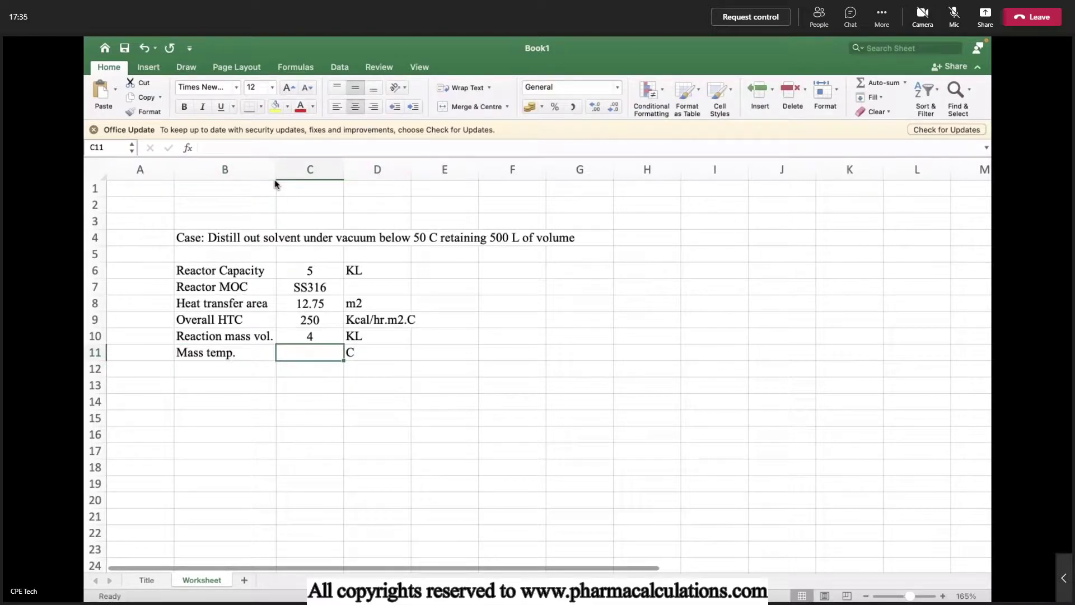
type("35")
key("Left")
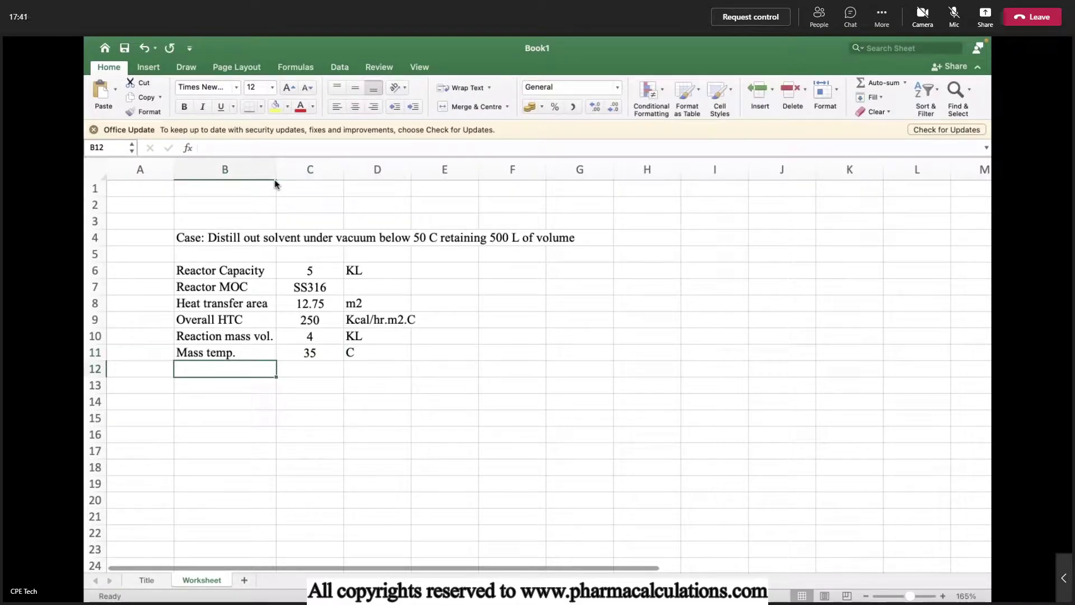
- Add a "Jacket in" row in row 12 with the formula =50+5 in C12 and the unit C
type("Jacket in")
key("Tab")
key("Tab")
key("ctrl+d")
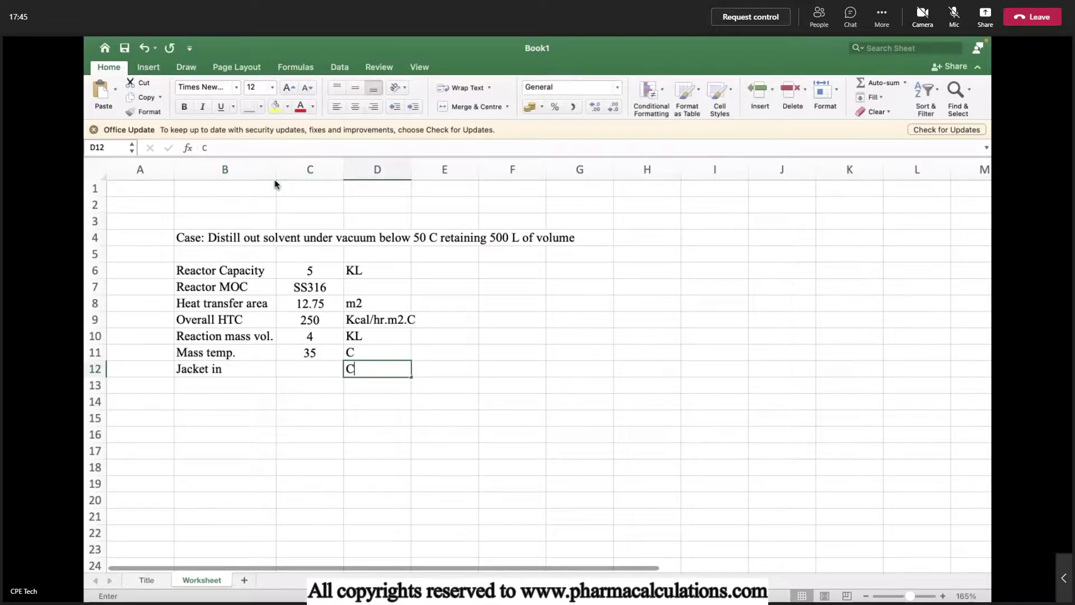
key("Left")
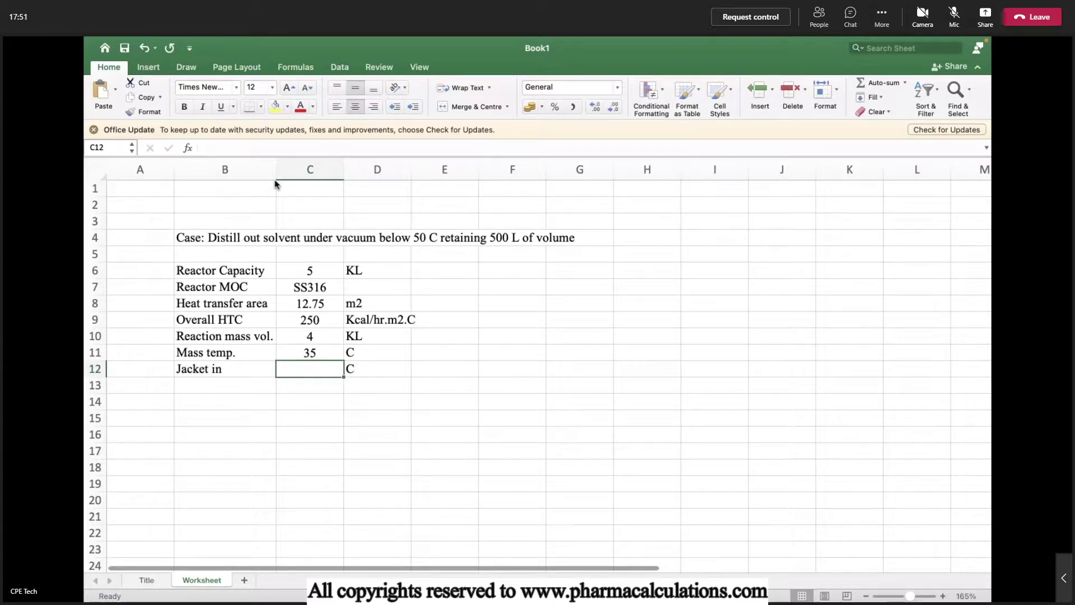
type("=50+")
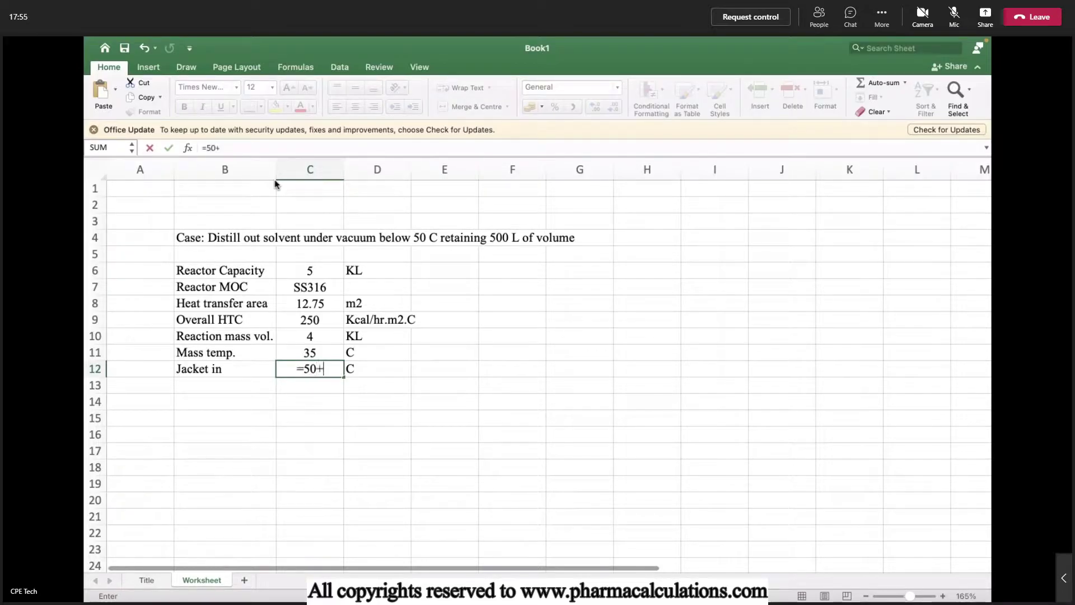
type("5")
key("Return")
- Add a "Jacket out" row in row 13 with the value 51 and the unit C
key("Left")
key("Left")
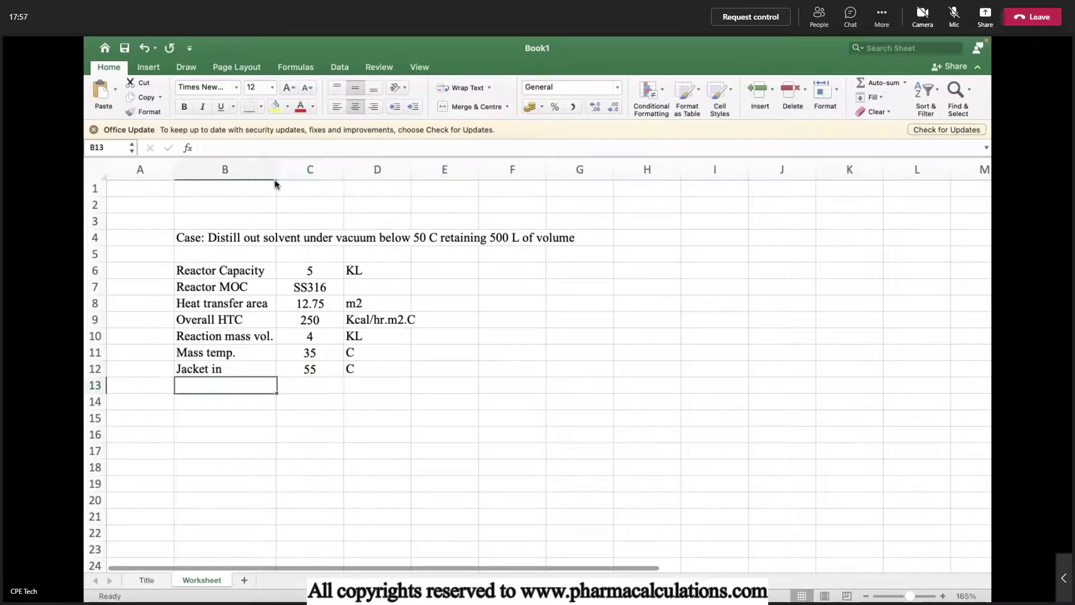
key("Right")
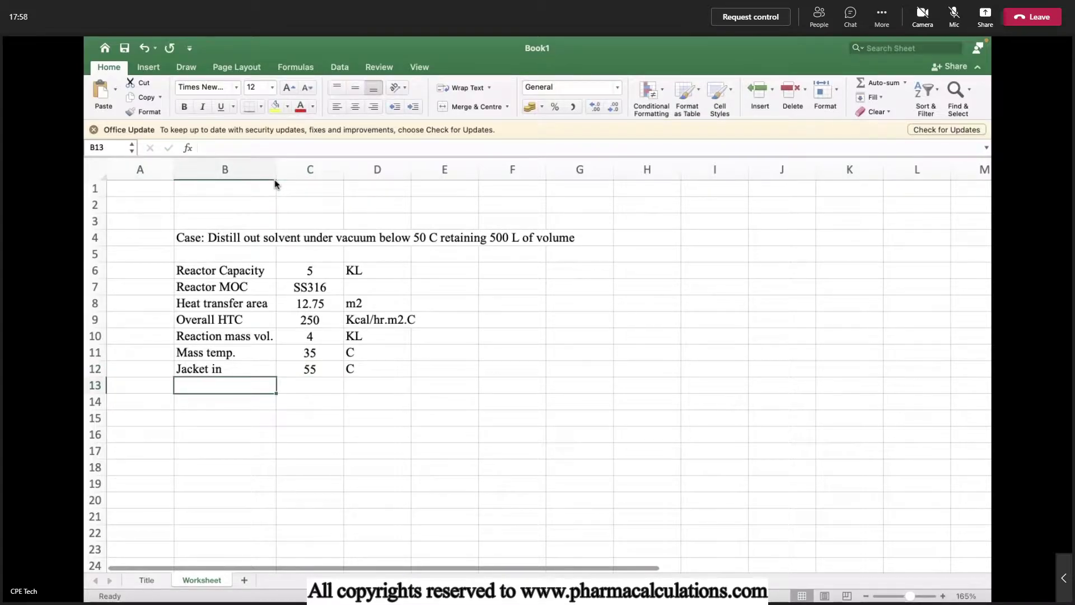
type("Jacket ")
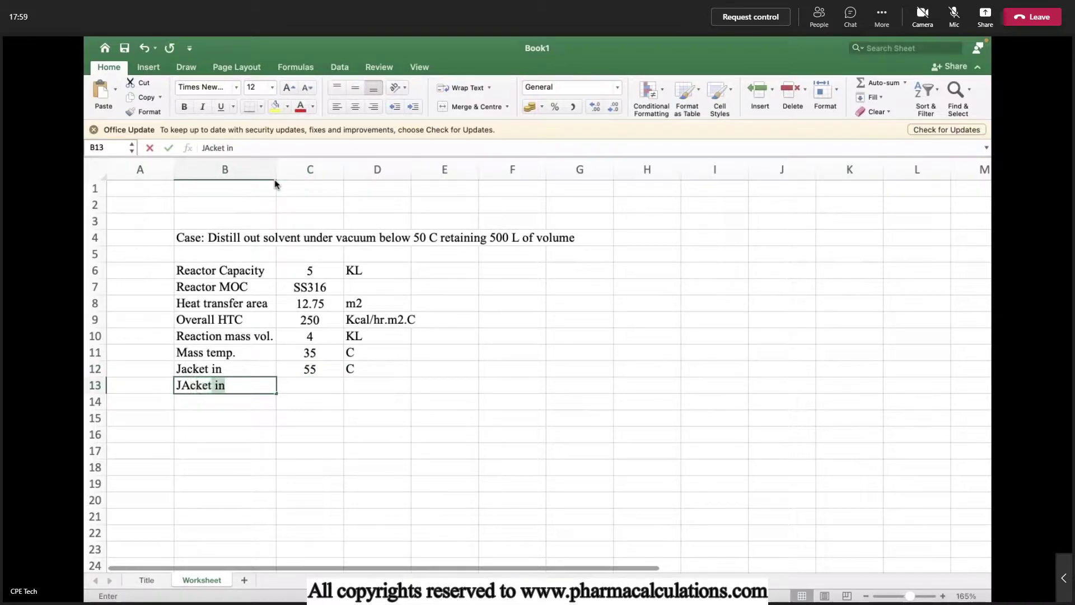
type("out")
key("Tab")
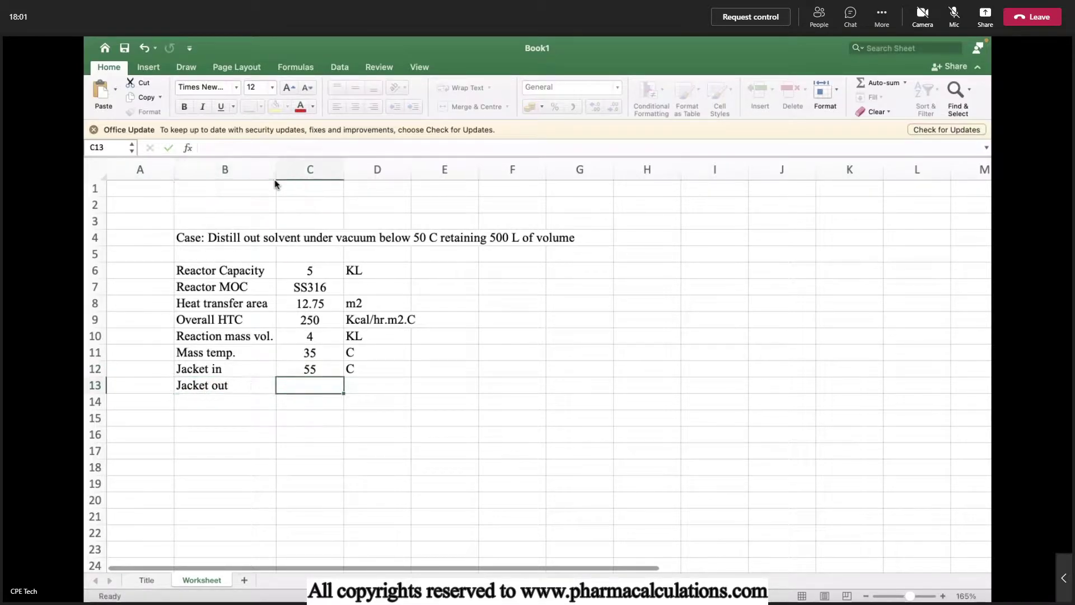
type("51")
key("Tab")
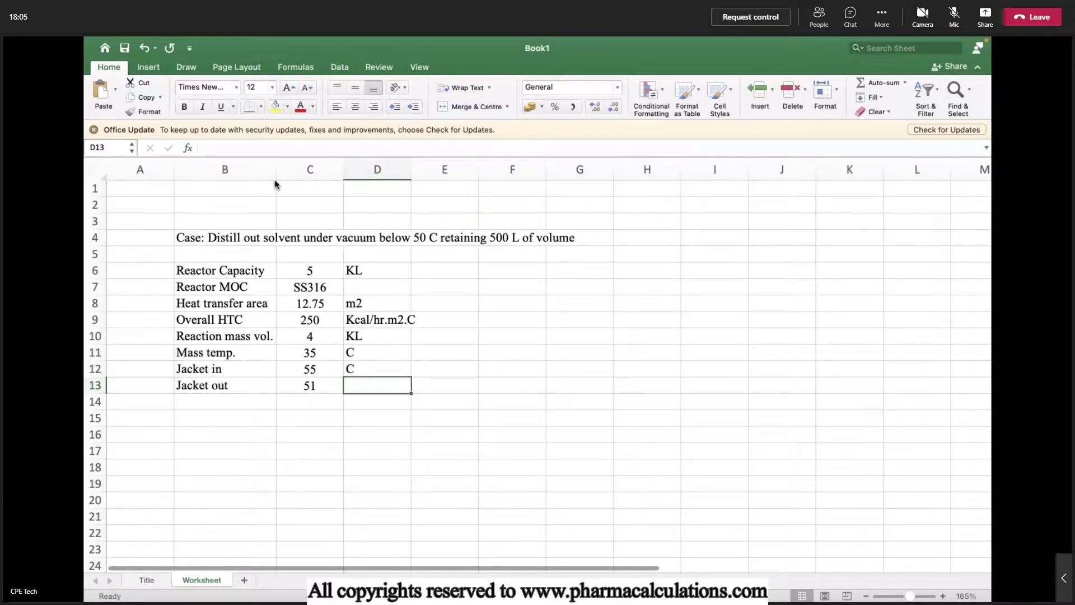
type("C")
key("Left")
key("Left")
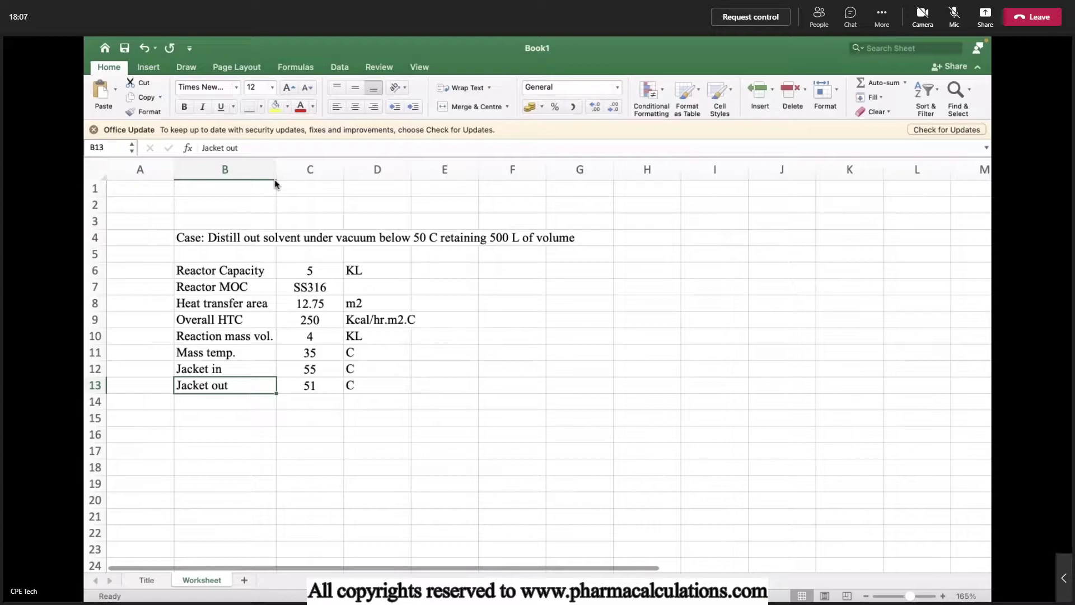
- Add a "Solvent" row in B14 with Toluene as its value in C14
key("Down")
type("Solvent")
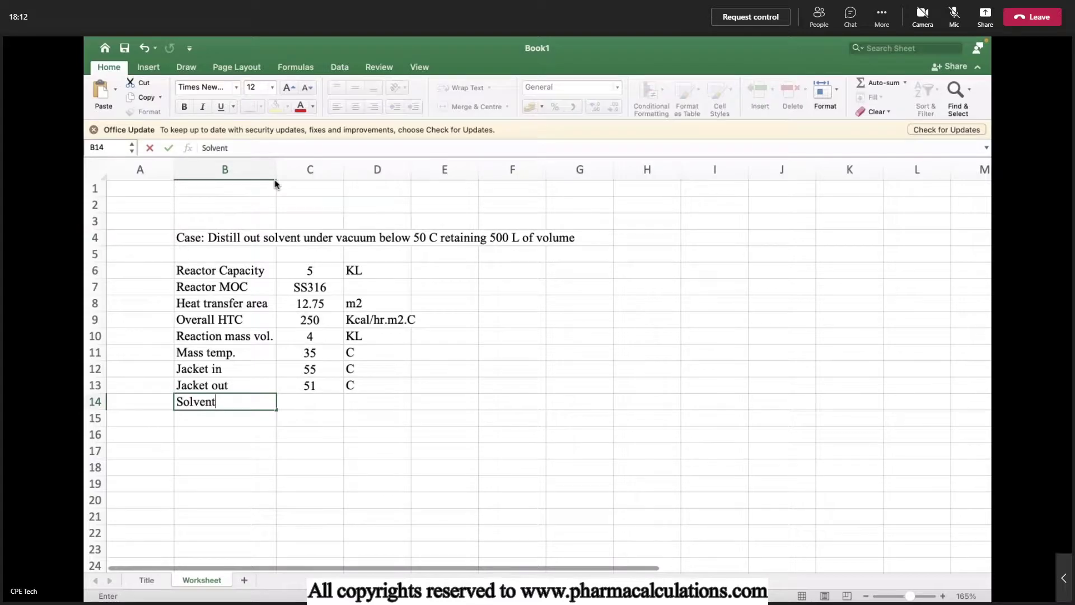
key("Tab")
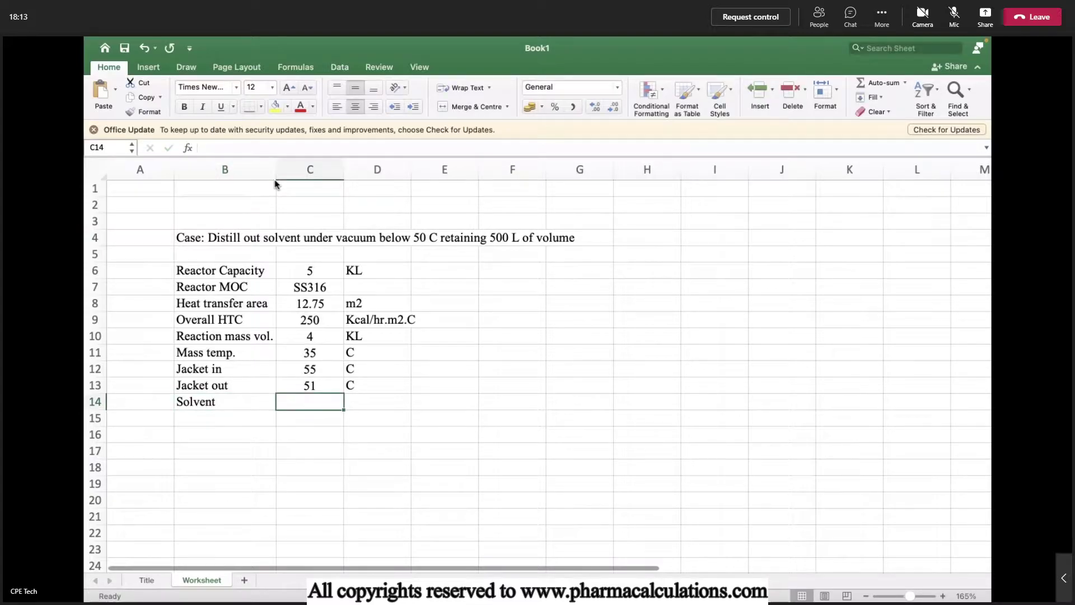
type("Toluene")
key("Return")
- Add a "Density" row in row 15 with the value 0.868 and the unit Kg/L
key("Left")
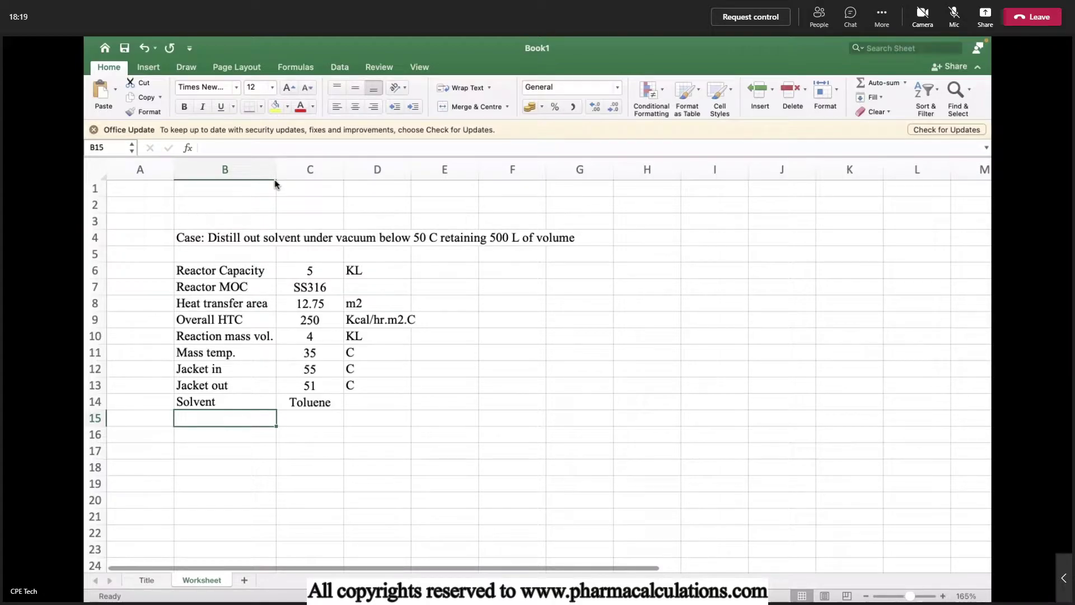
type("Density")
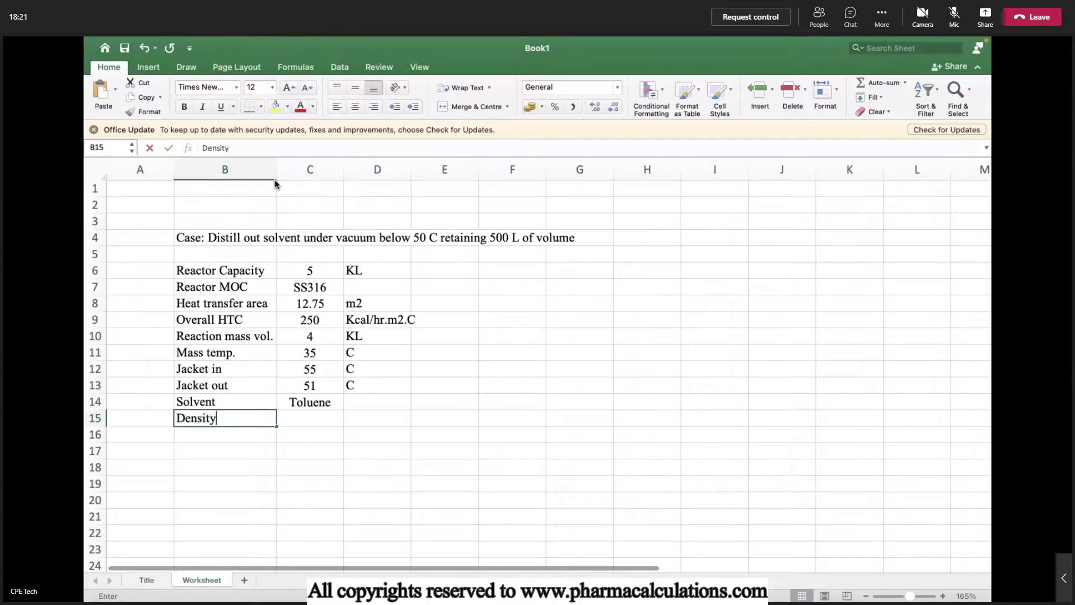
key("Tab")
type("0.868")
key("Tab")
type("KC")
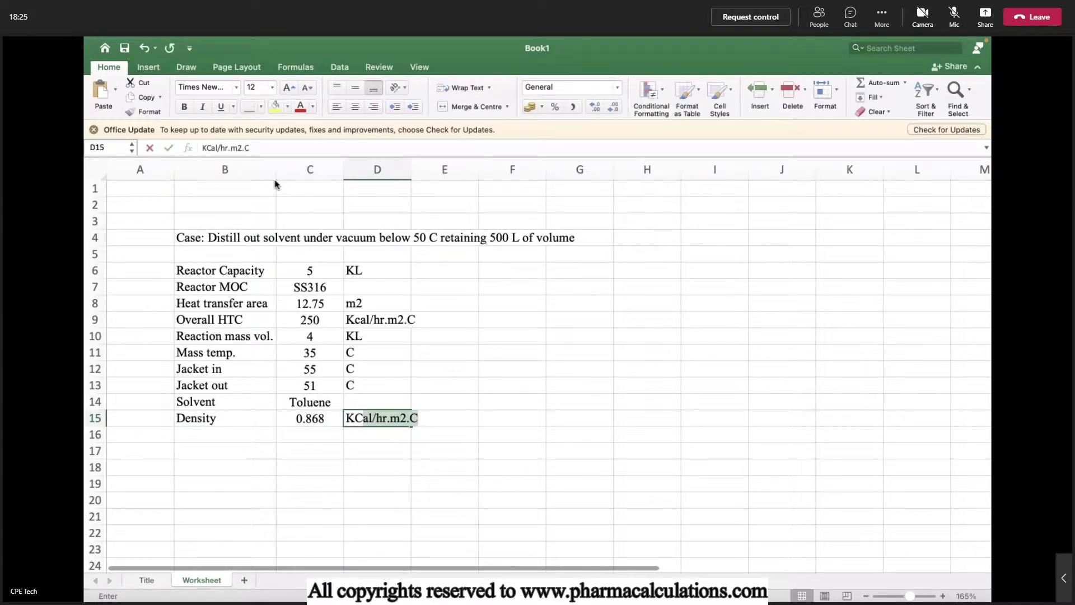
key("BackSpace")
key("BackSpace")
type("g/L")
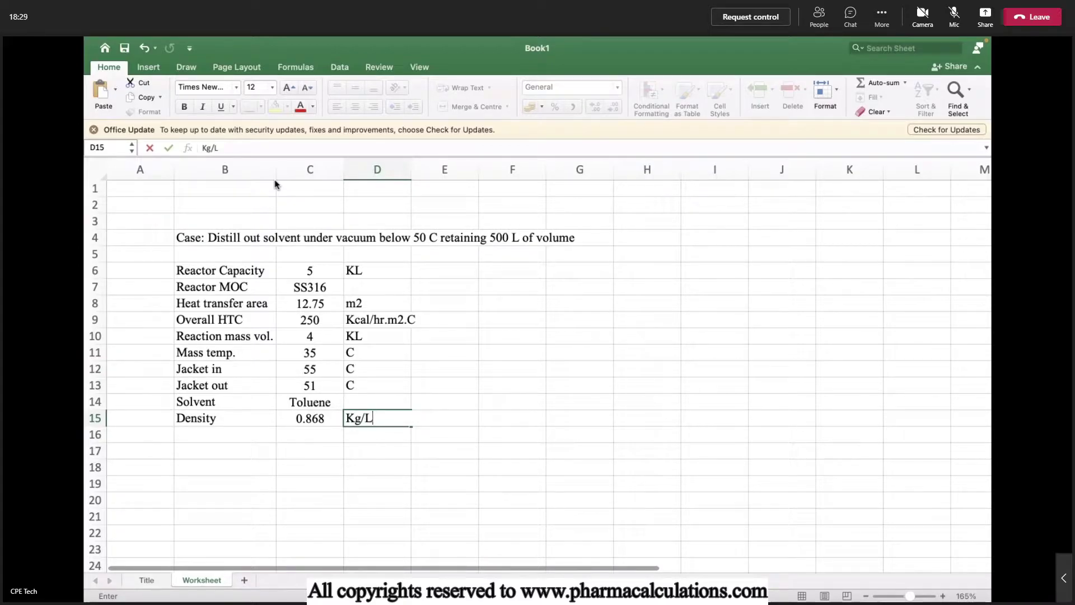
key("Return")
- Add a "Latent heat" row in row 16 with the value 90 and the unit Kcal/Kg
key("Left")
key("Left")
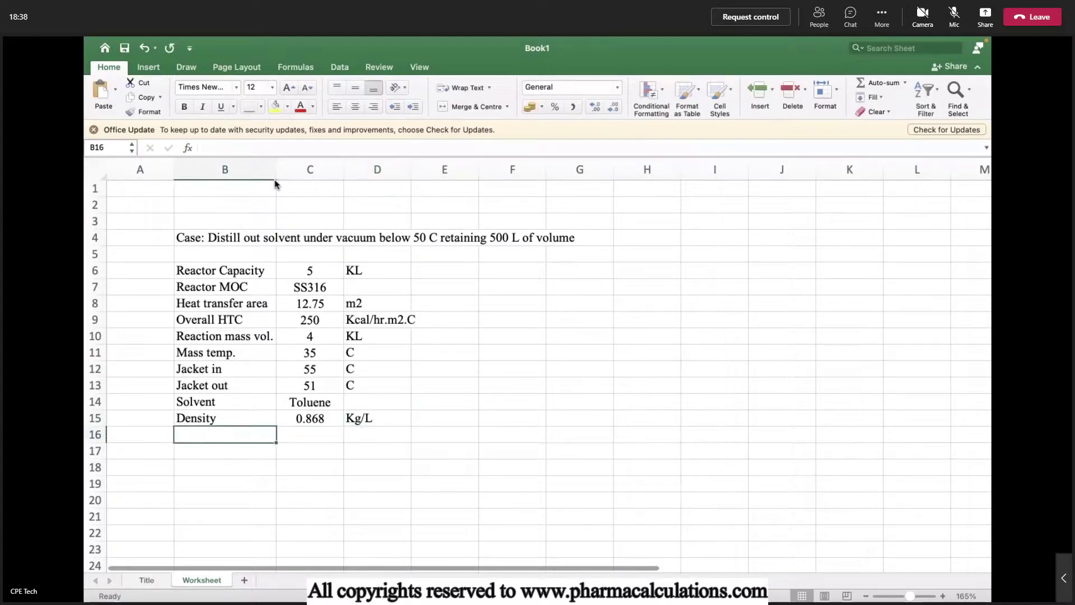
type("Lat")
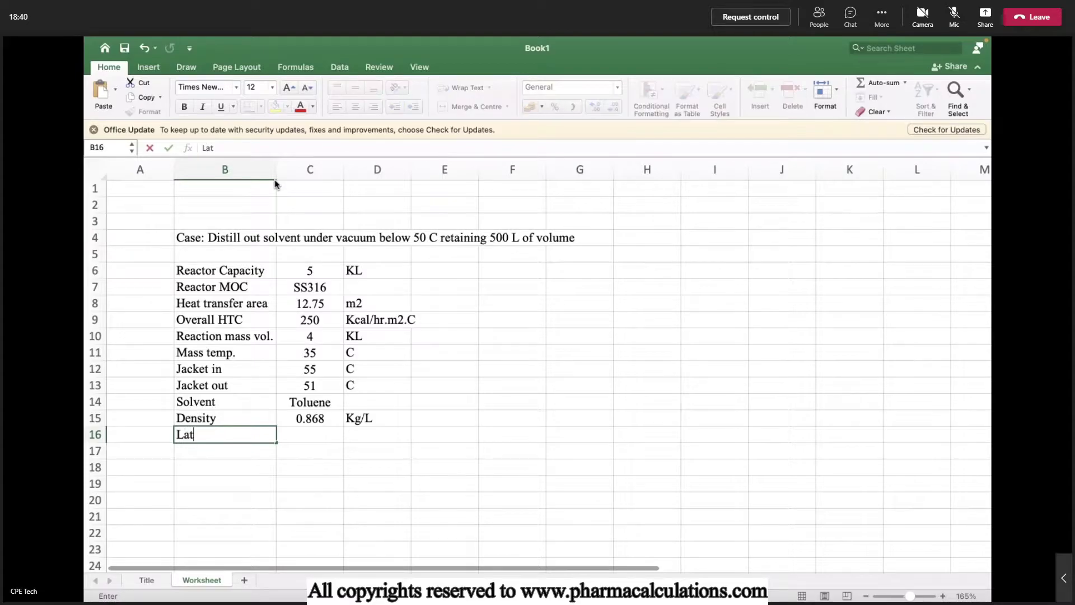
type("ent heat")
key("Tab")
type("90")
key("Tab")
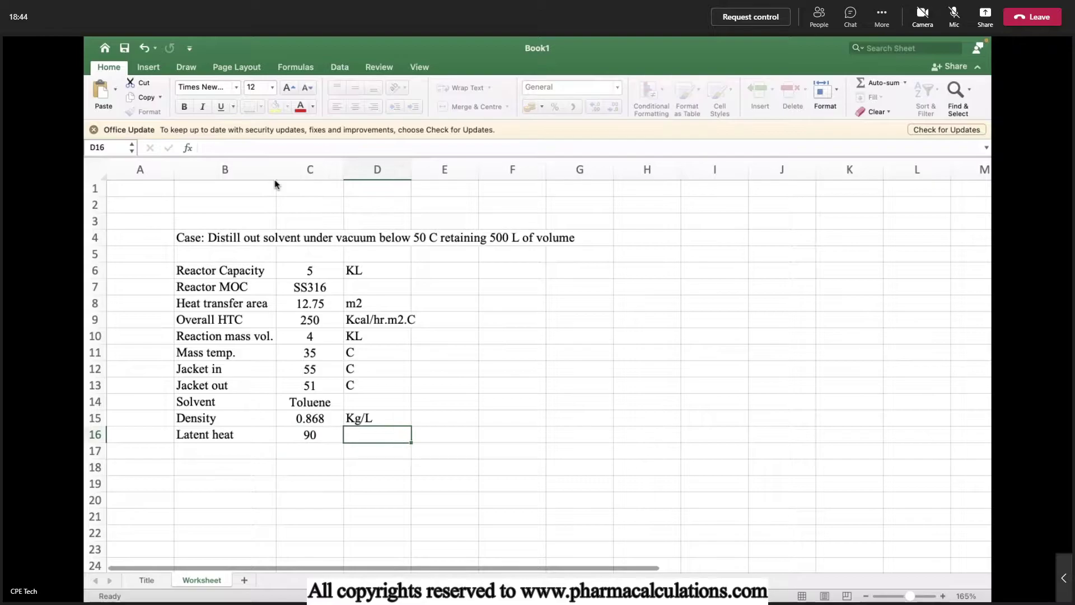
type("KCal/Kg")
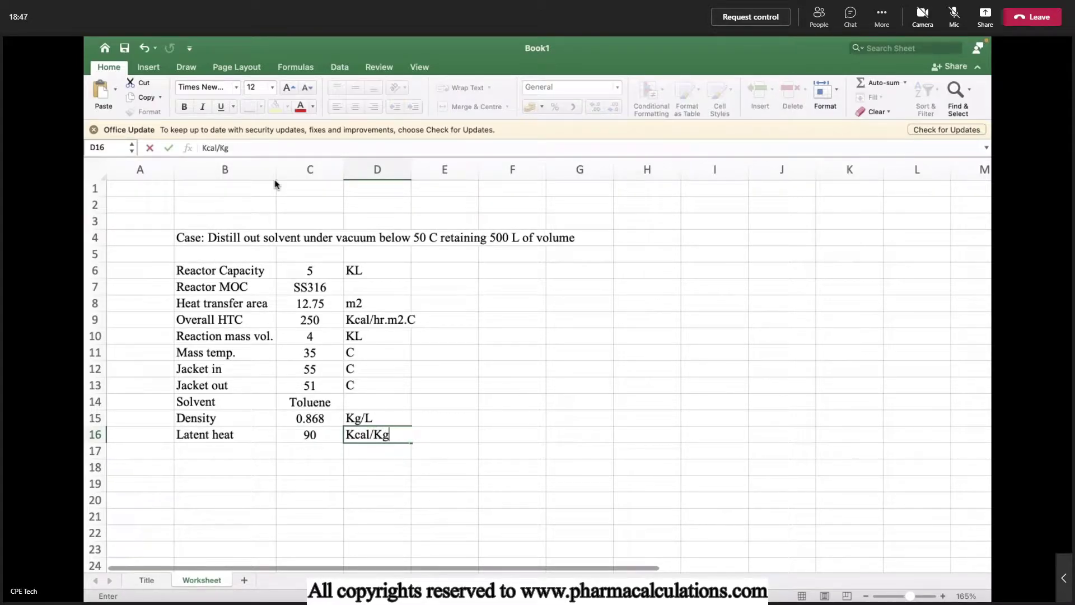
key("Return")
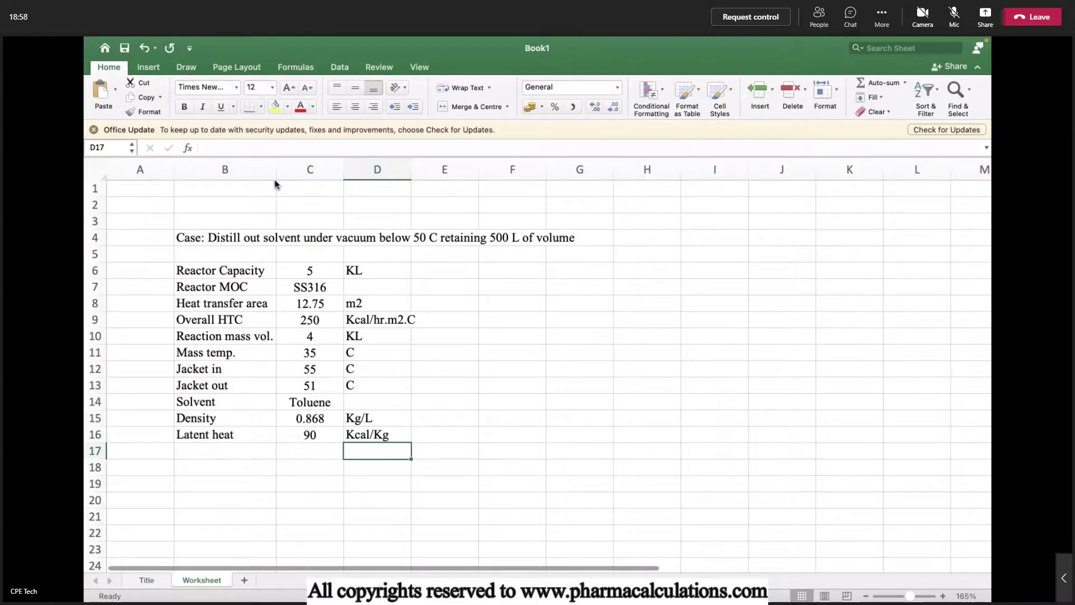
- Add a "Final vol." row in row 17 with the value 500 and the unit L
key("Left")
key("Left")
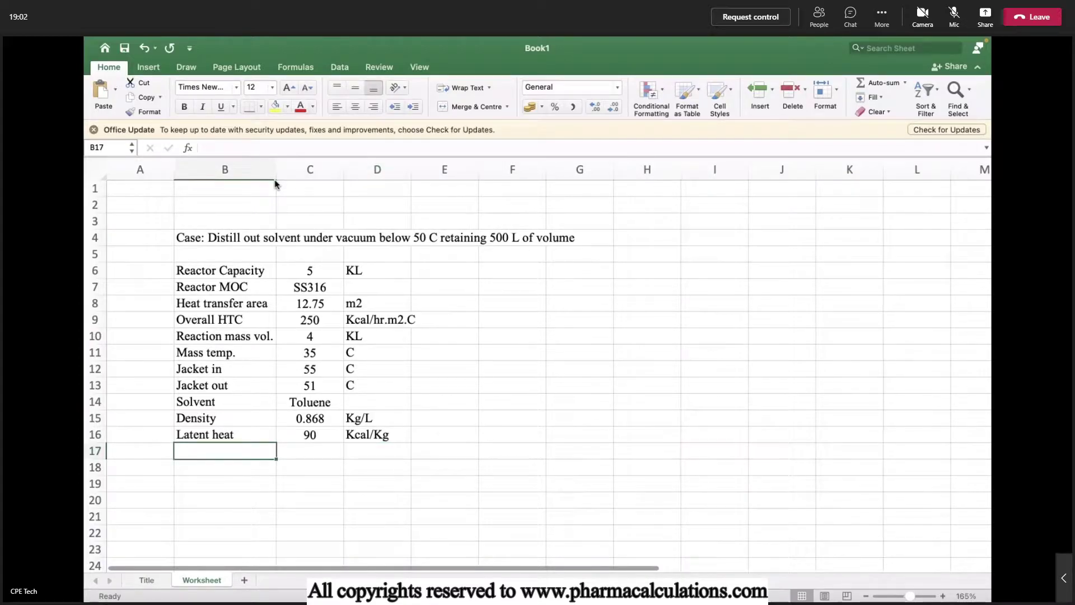
type("Final vol.")
key("Tab")
type("500")
key("Tab")
type("L")
key("Return")
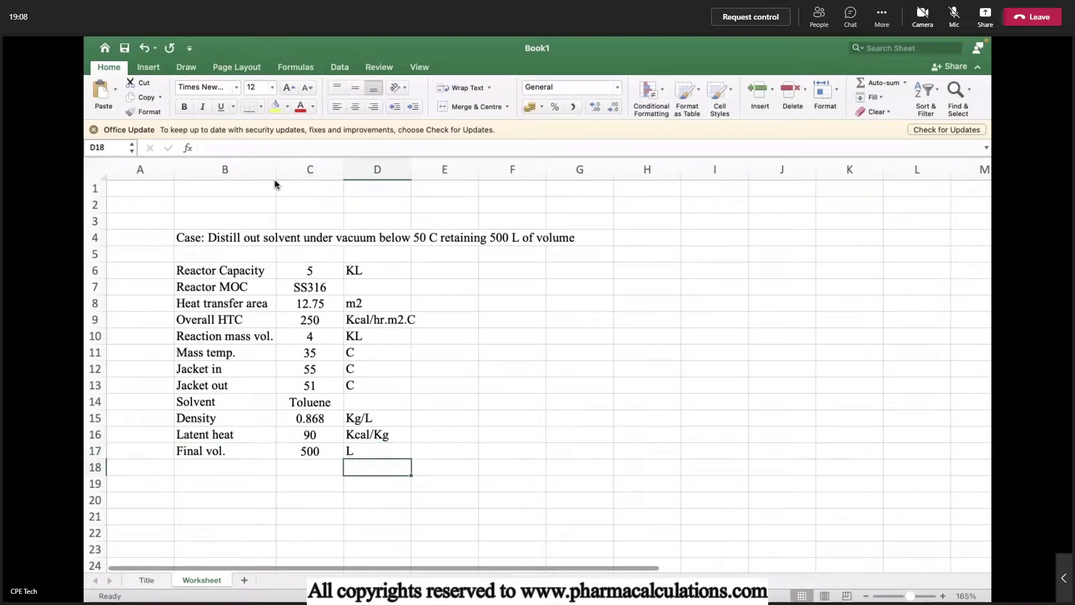
- Start the heat demand section with the label "Demand" in B20 and the expression "M x L" in C20
key("Left")
key("Left")
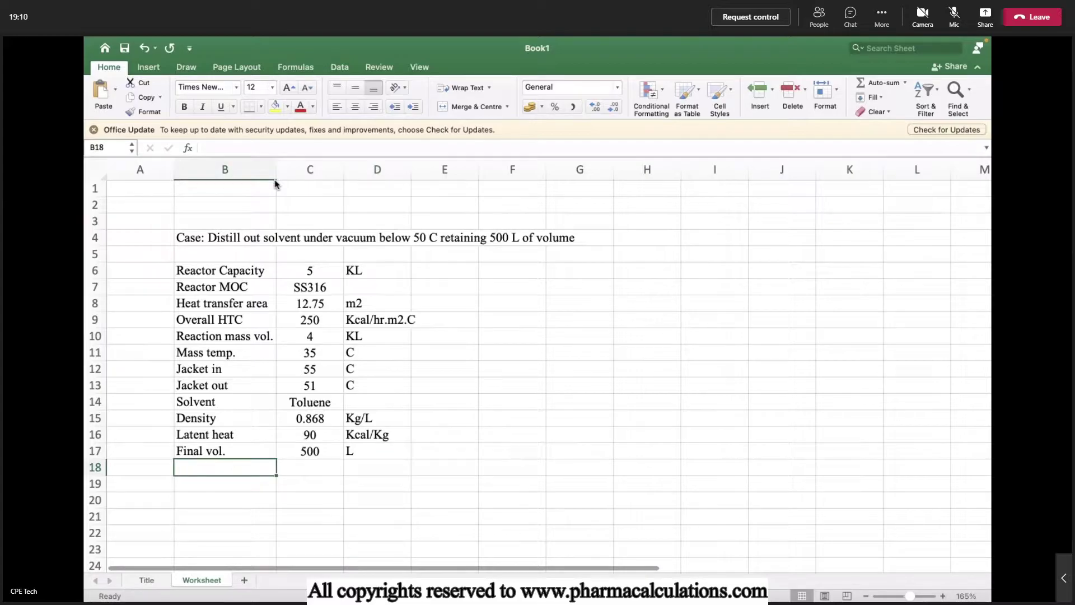
key("Down")
key("Down")
type("Demand")
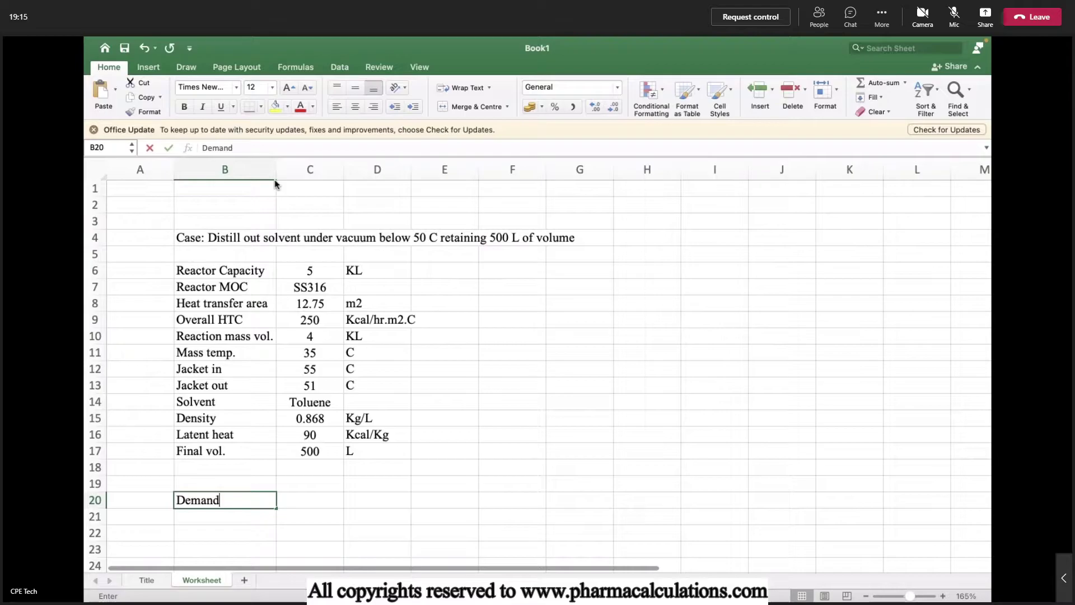
key("Tab")
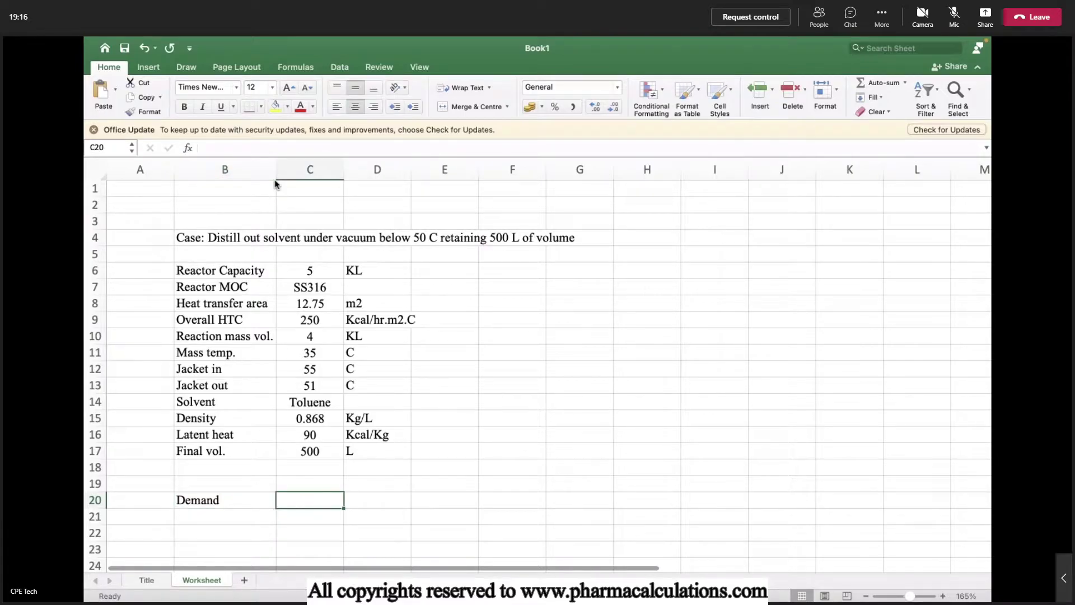
type("M x L")
key("Return")
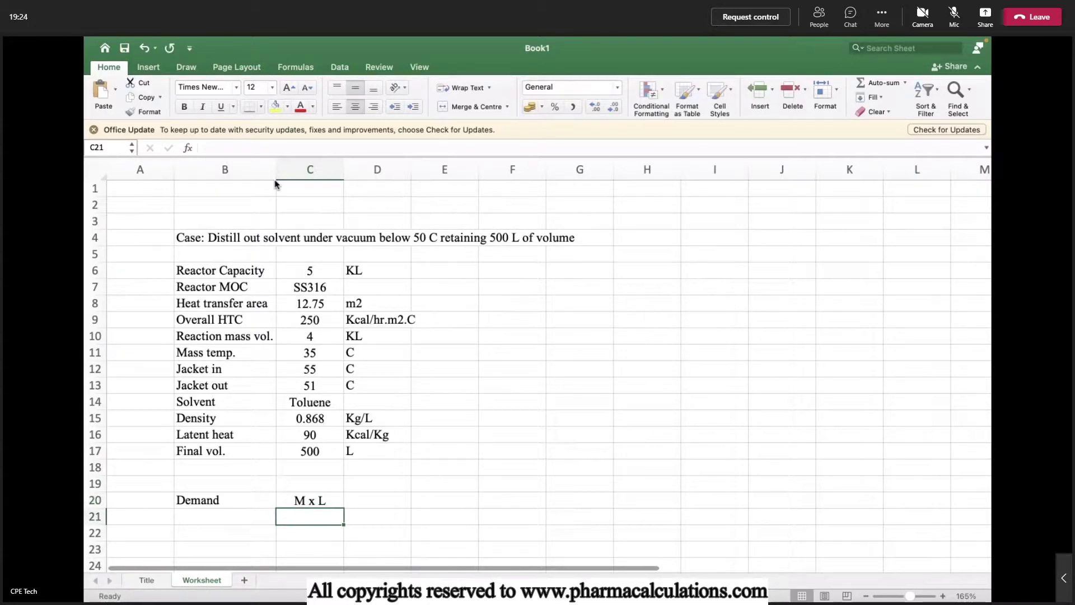
- Enter the label "Mass, M" in B21 below the Demand label
key("Left")
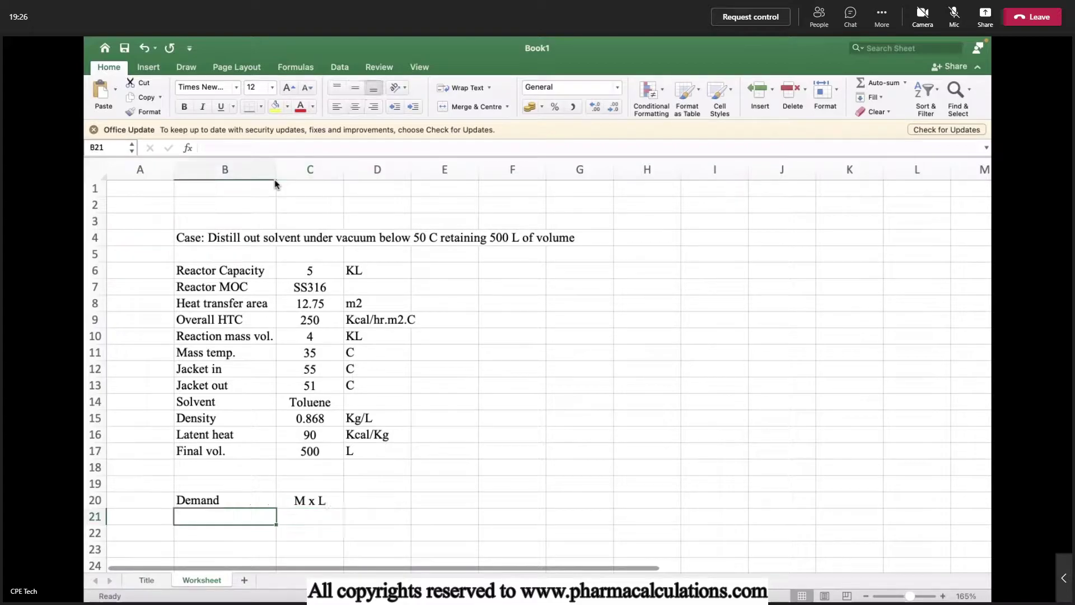
type("M")
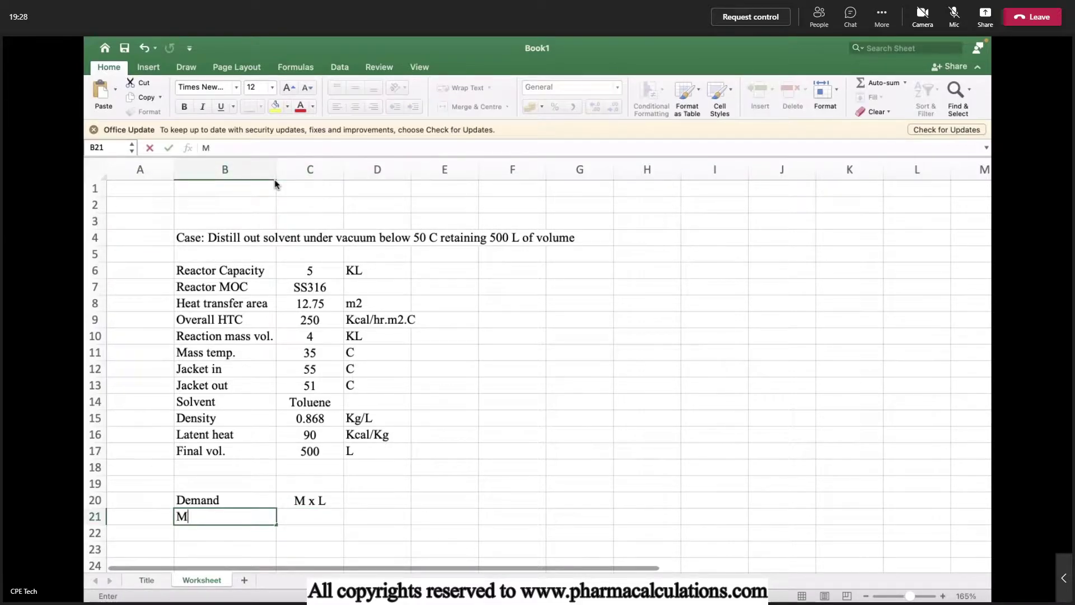
type("ass, ")
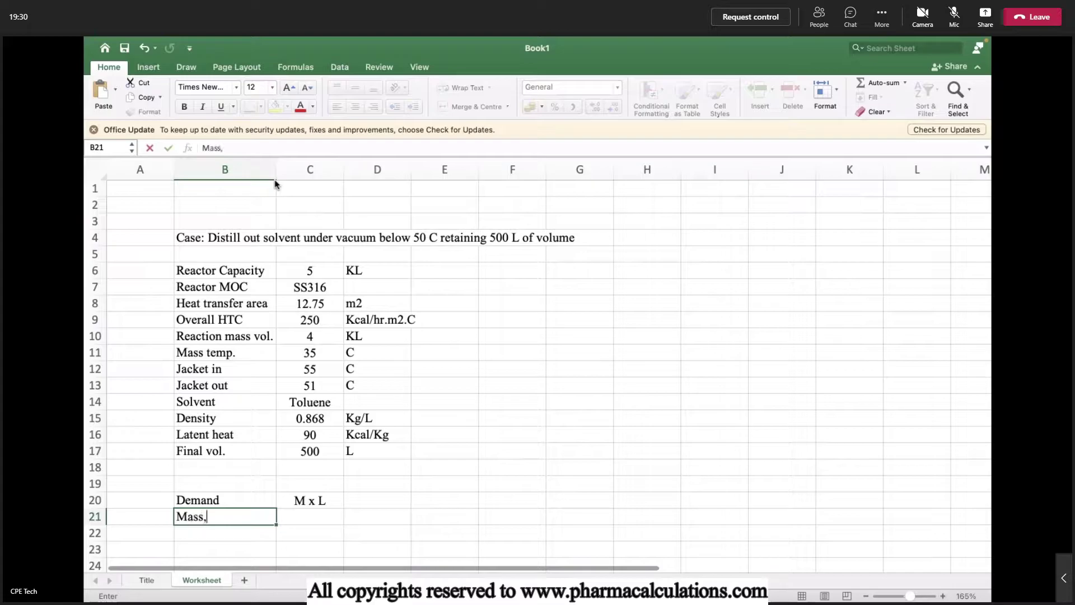
type("M")
key("Return")
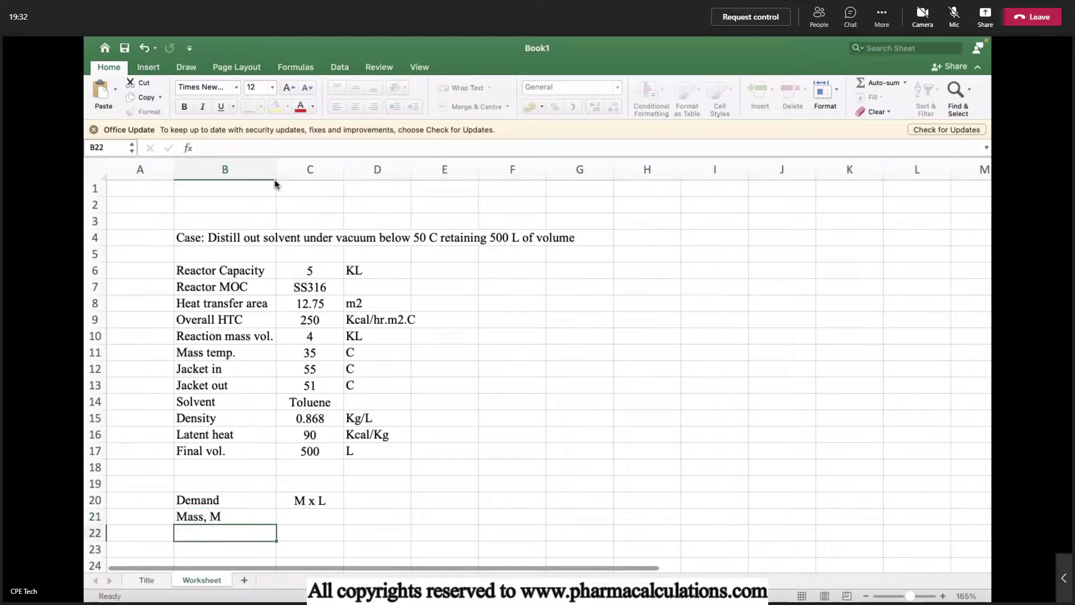
- Calculate the distilled mass in C21 as (4000-500) multiplied by the density in C15
key("Up")
key("Right")
type("=(4000-")
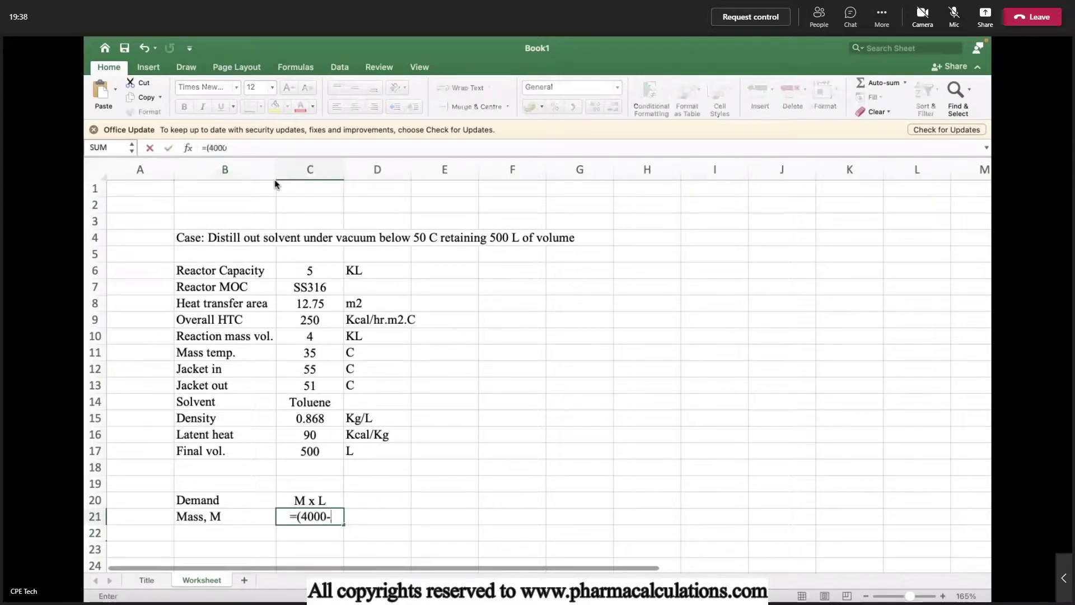
type("500)")
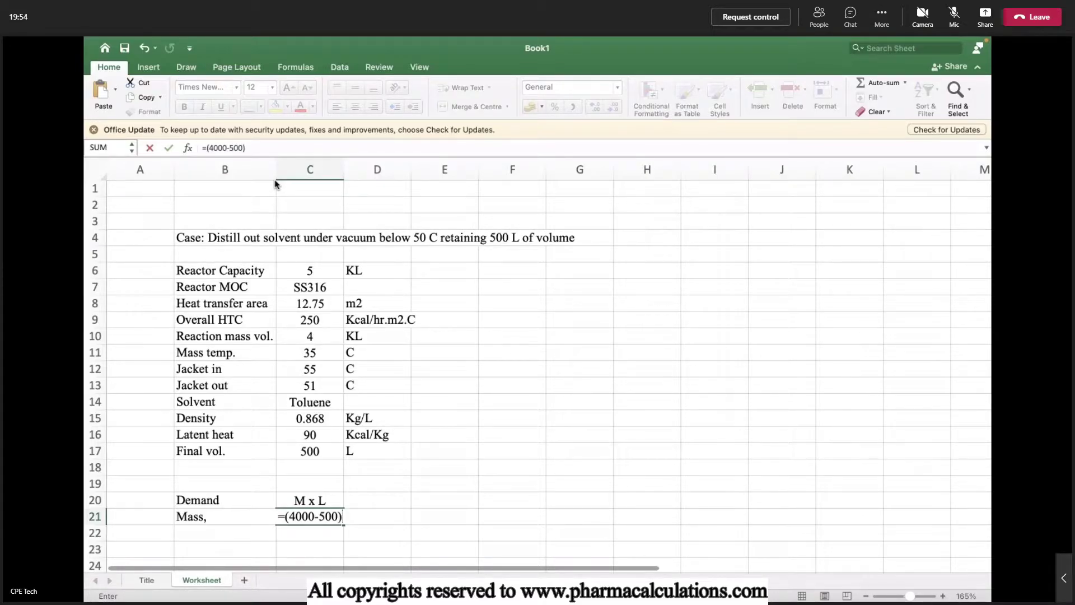
type("*0.")
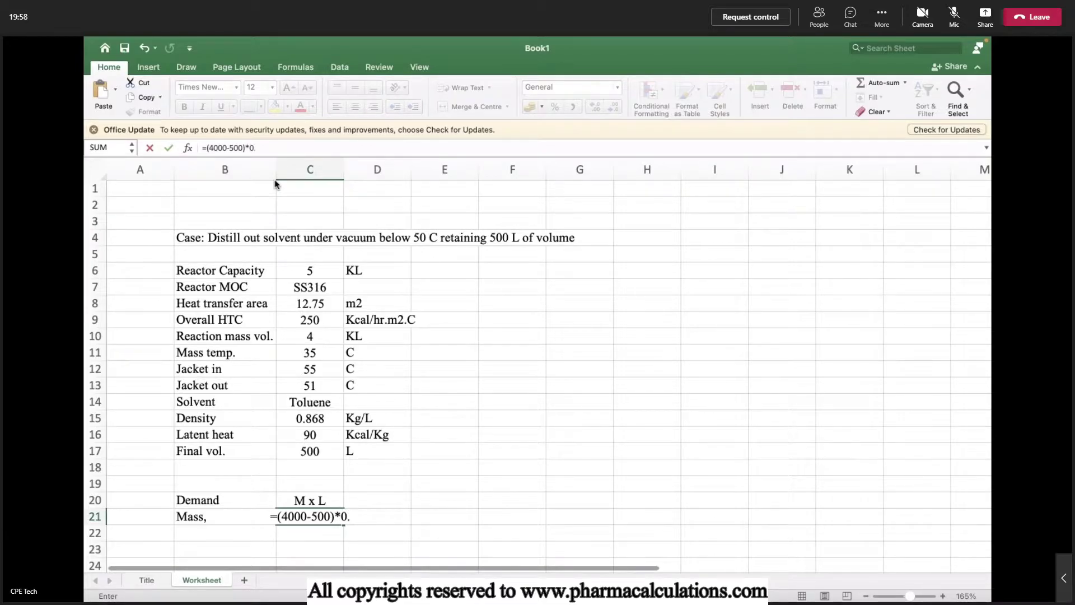
key("BackSpace")
key("BackSpace")
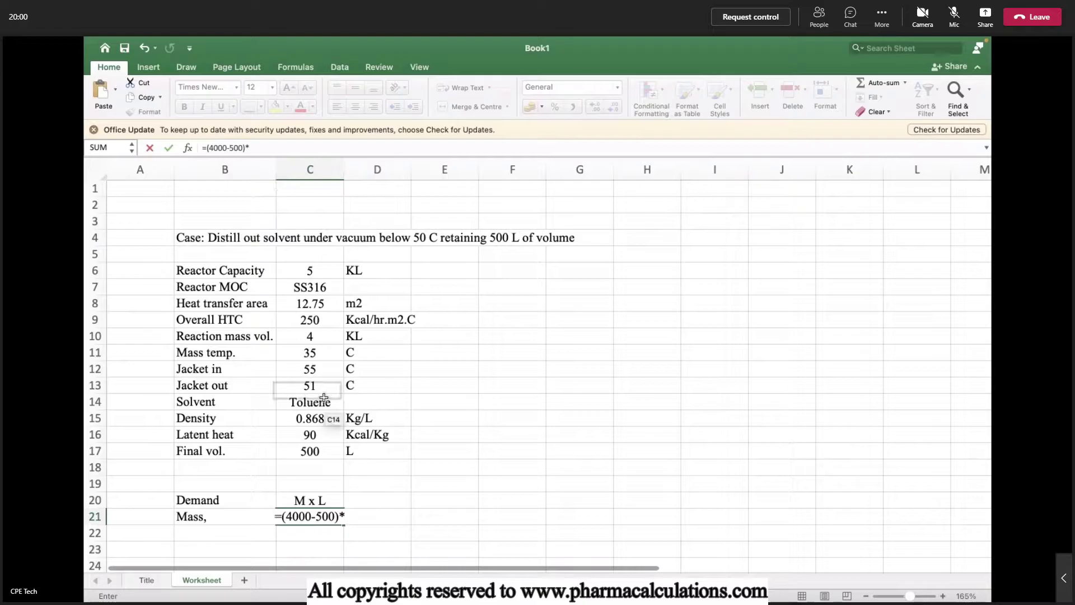
left_click(312, 417)
key("Return")
- Enter the unit "Kg" for the mass in D21
key("Up")
key("Right")
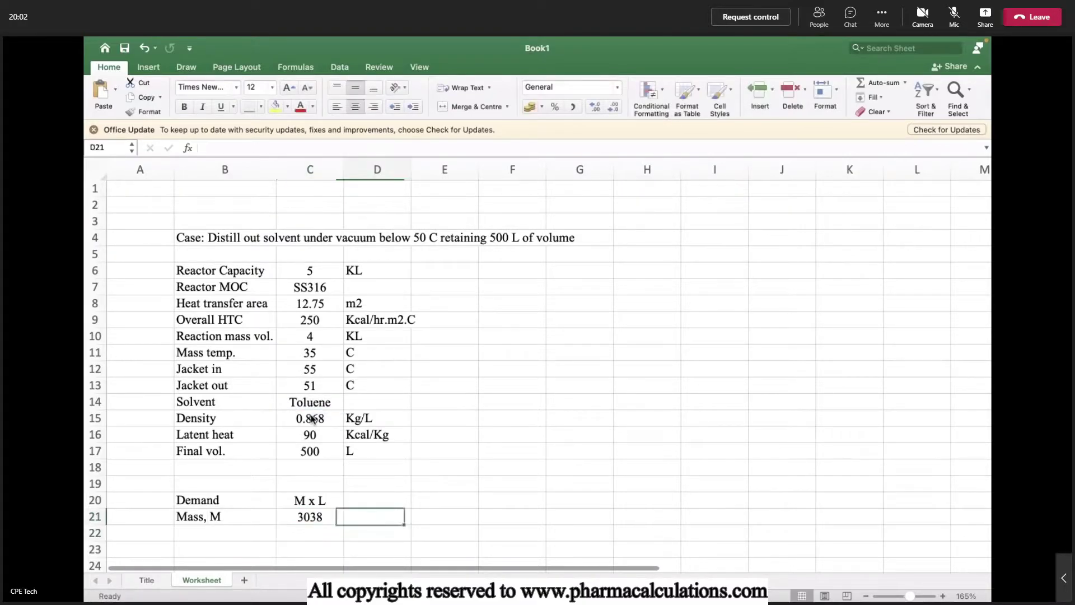
type("Kg")
key("Return")
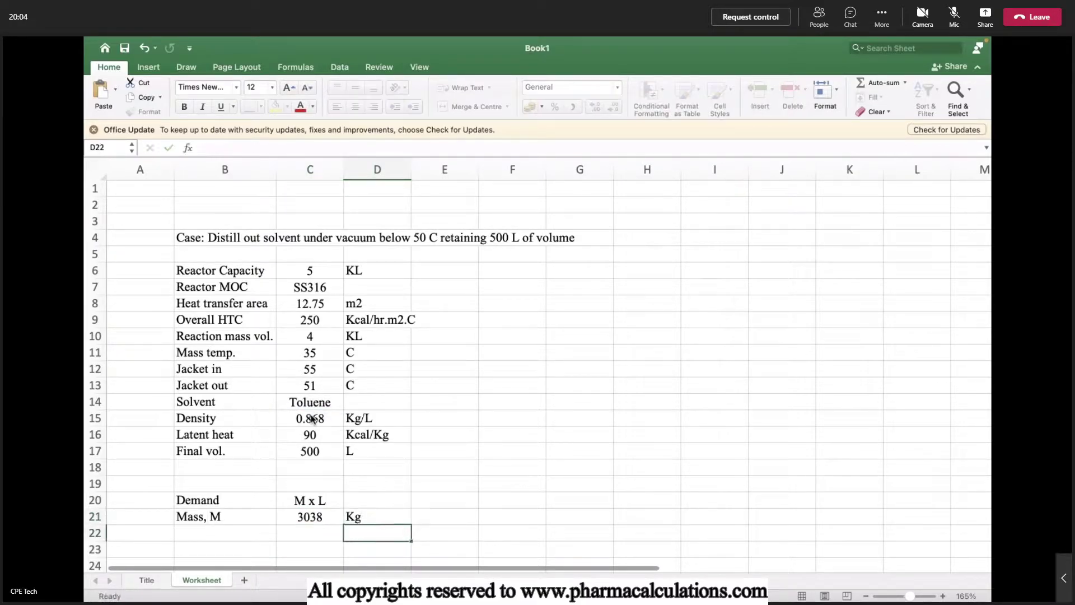
- Enter the label "Latent heat, L" in B22
key("Left")
key("Left")
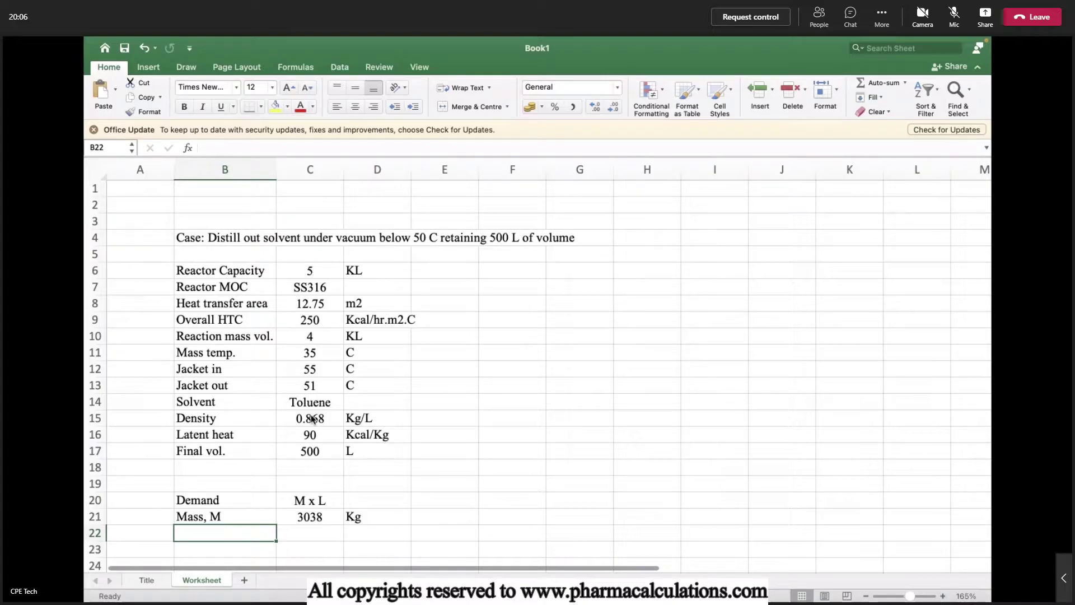
type("Latent heat, L")
key("Return")
- Link C22 to the solvent's latent heat value in C16
key("Up")
key("Right")
type("=")
key("Up")
key("Up")
key("Up")
key("Up")
key("Up")
key("Up")
key("Return")
- Enter the unit "Kcal/Kg" for the latent heat in D22
key("Up")
key("Right")
type("Kcal/")
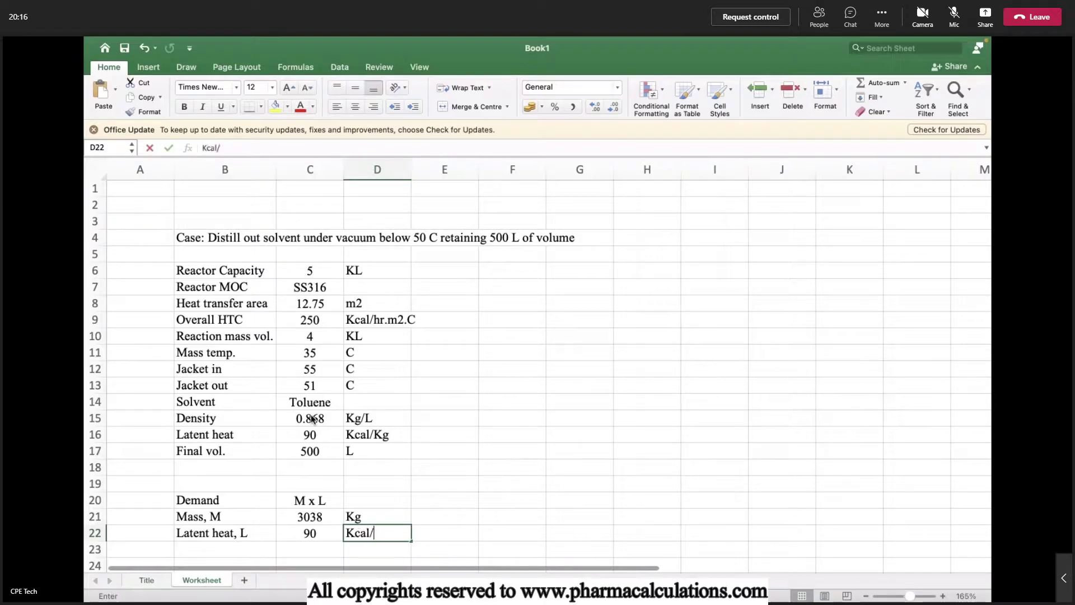
type("Kg")
key("Return")
- Enter the label "Process demand" in B24, leaving row 23 blank
key("Left")
key("Left")
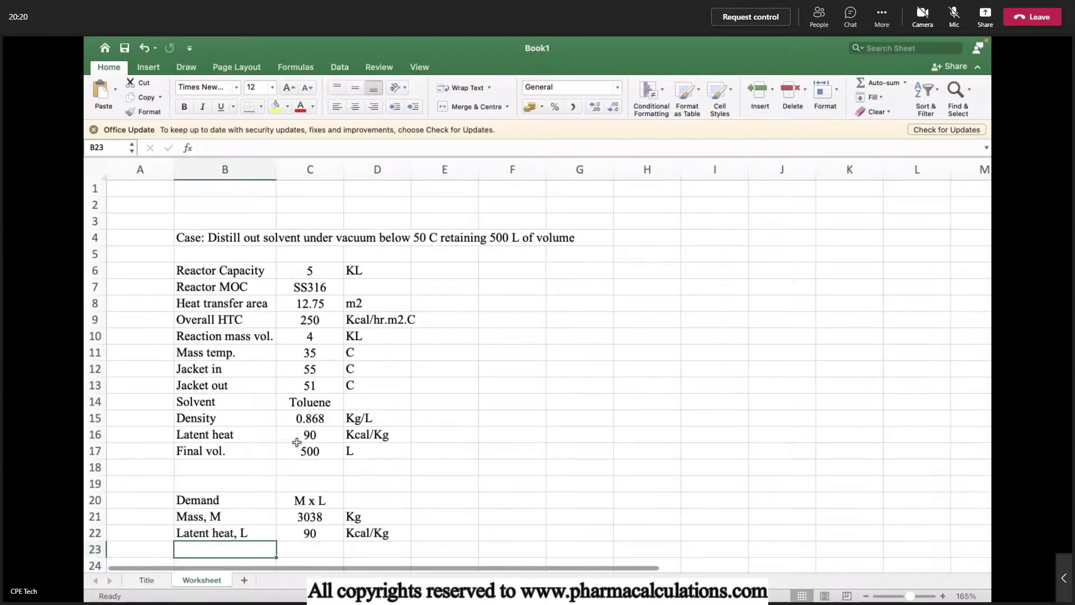
scroll(293, 442, "down", 2)
key("Down")
type("Pr")
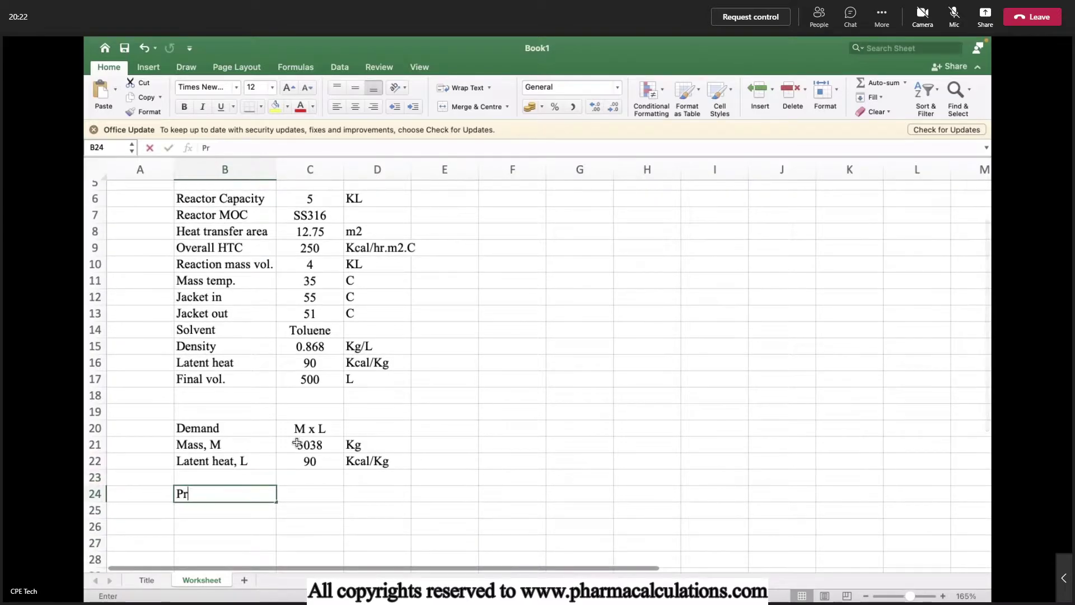
type("ocess demand")
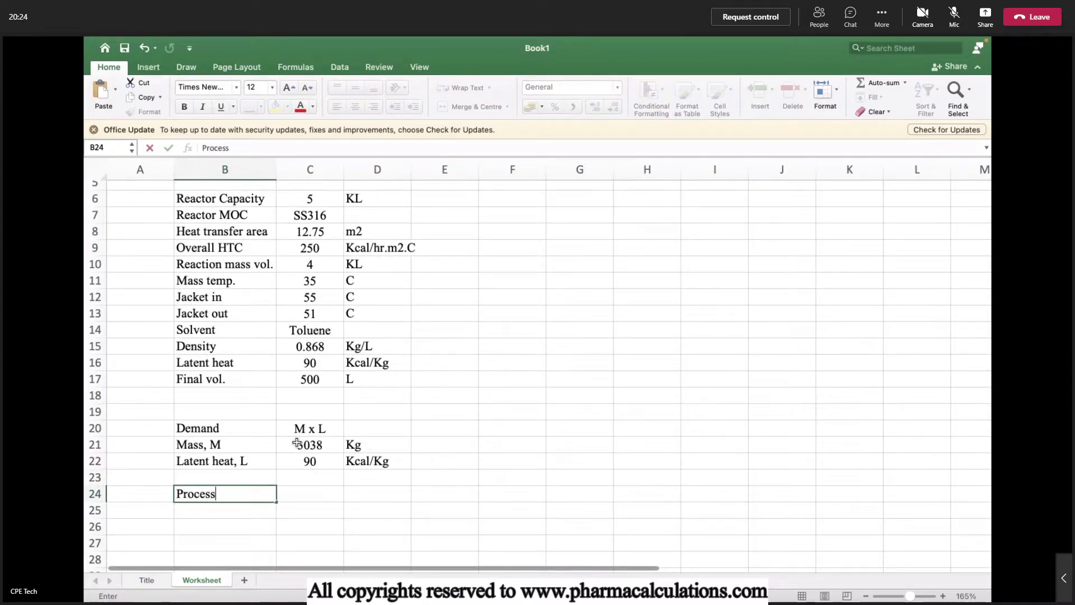
- Calculate the process demand in C24 as mass times latent heat, =C21*C22, with the unit "Kcal" in D24
key("Right")
type("=")
key("Up")
key("Up")
key("Up")
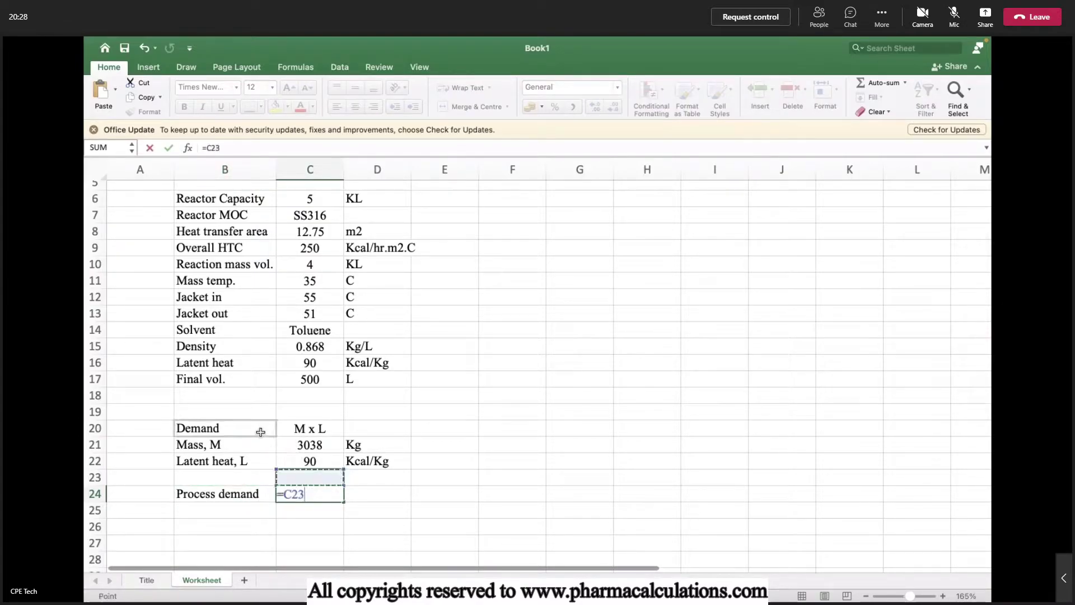
type("*")
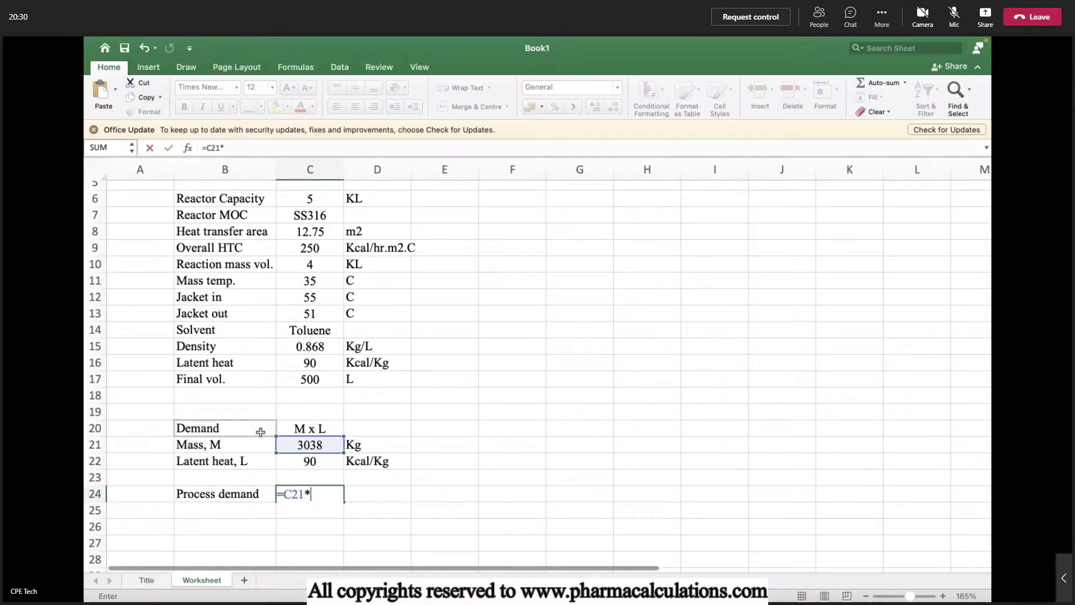
key("Up")
key("Up")
key("Tab")
type("Kcal")
key("Return")
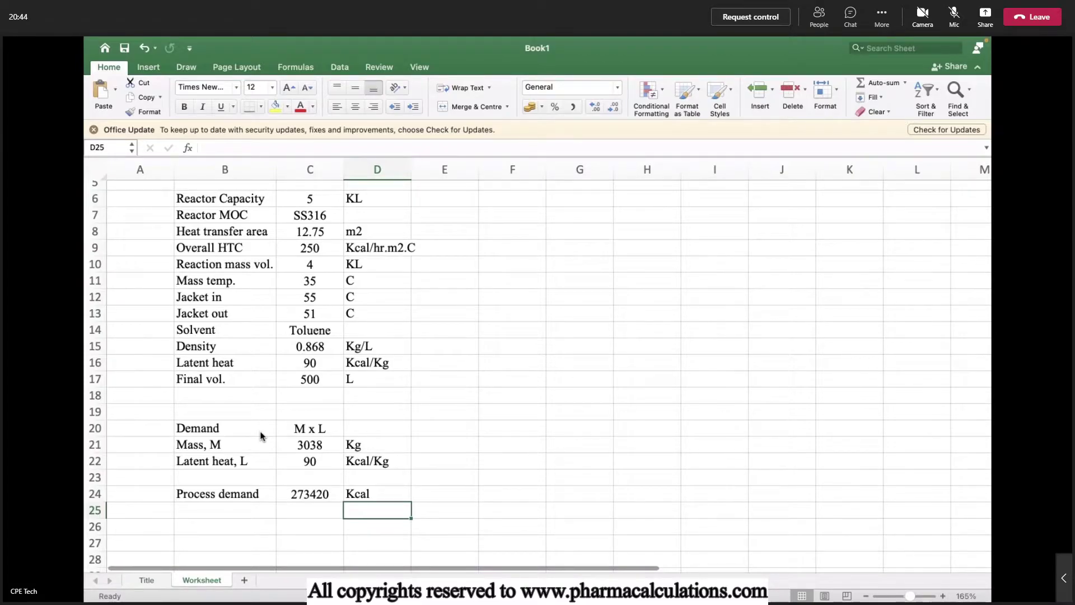
- Start the supply section with "Supply" in B27 and "U x A x LMTD" in C27, widening column C to fit the expression
scroll(260, 436, "down", 2)
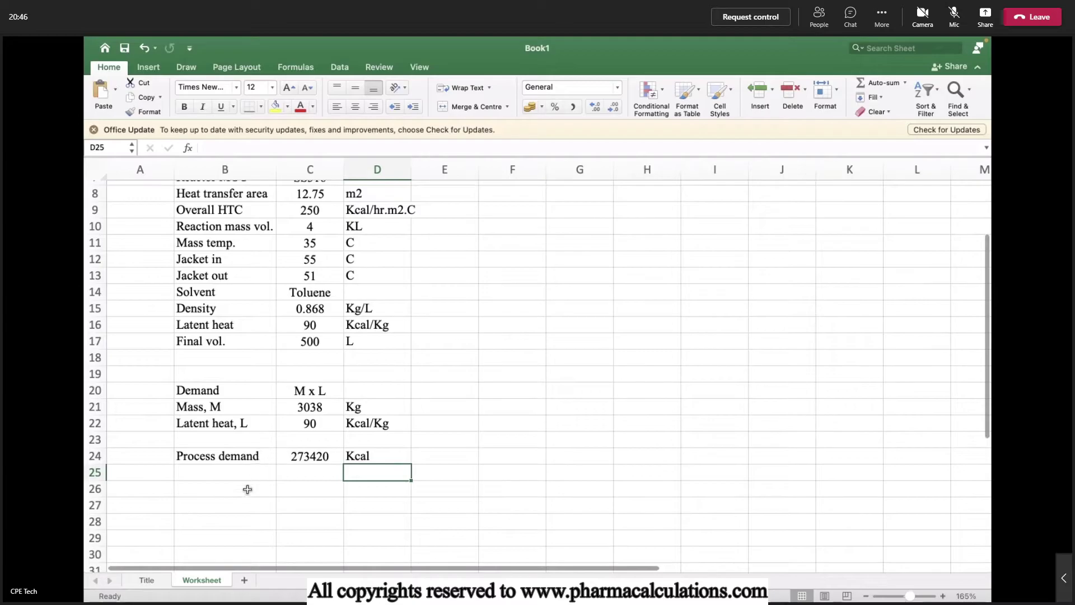
left_click(238, 506)
type("Supply")
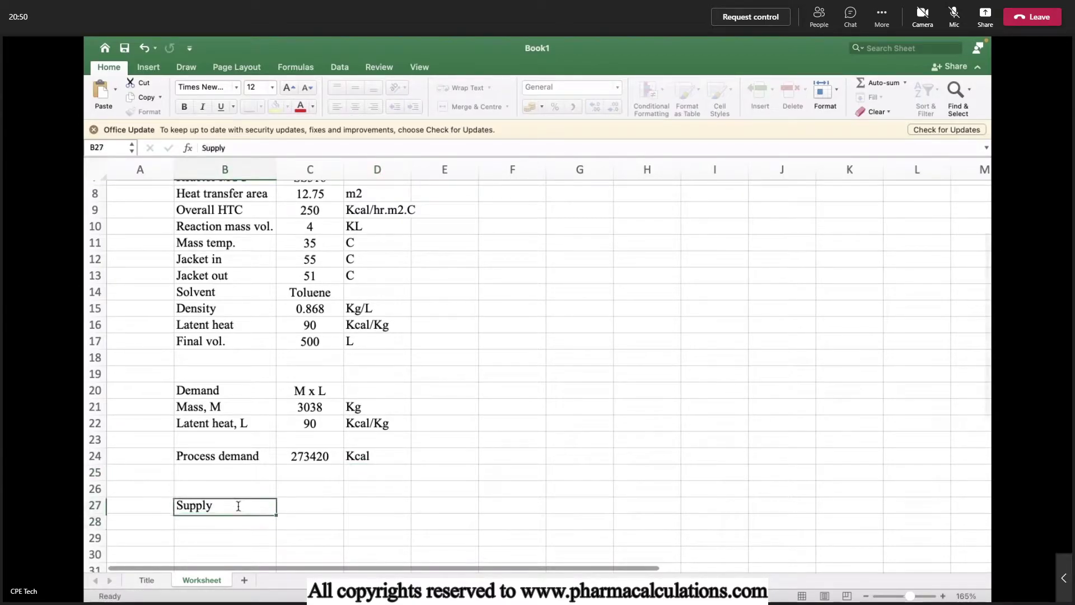
key("Tab")
type("U x A x")
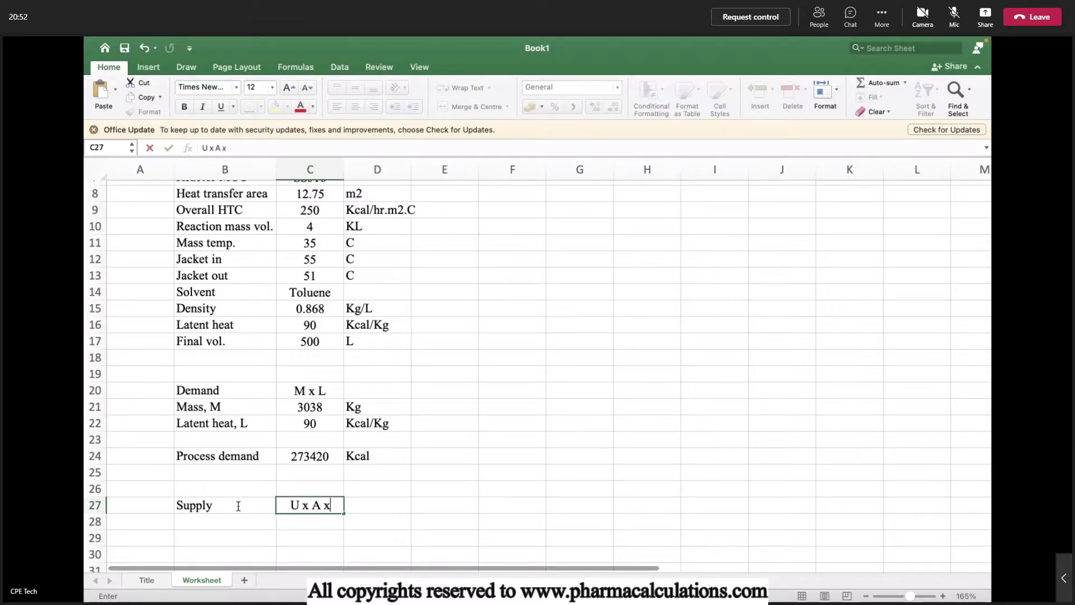
type(" LMTD")
key("Return")
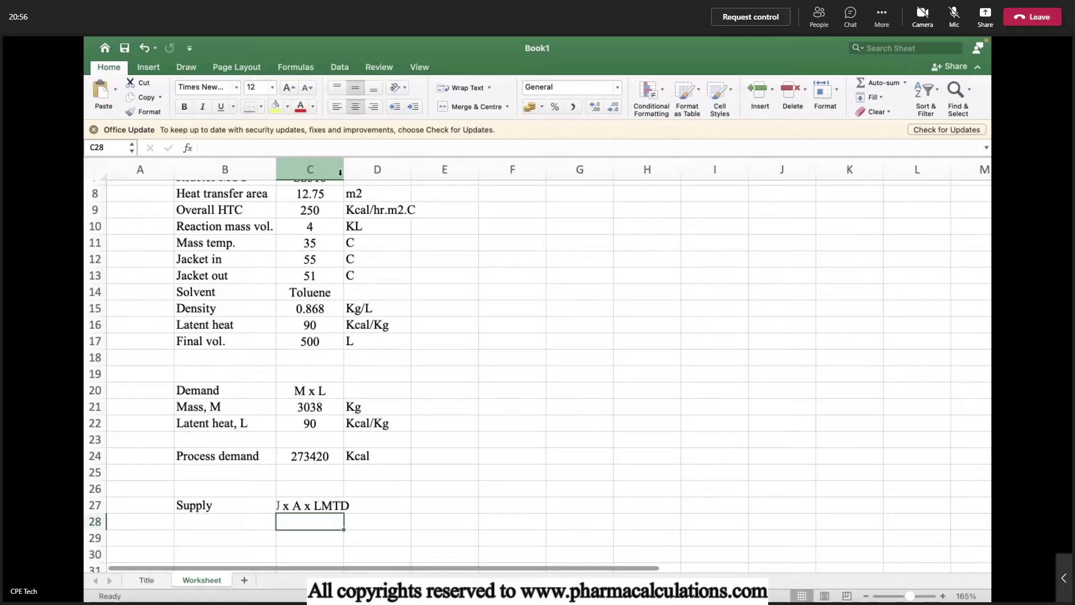
left_click_drag(343, 174, 358, 177)
- Enter the label "LMTD" in B28 and move to its value cell C28
scroll(355, 322, "down", 5)
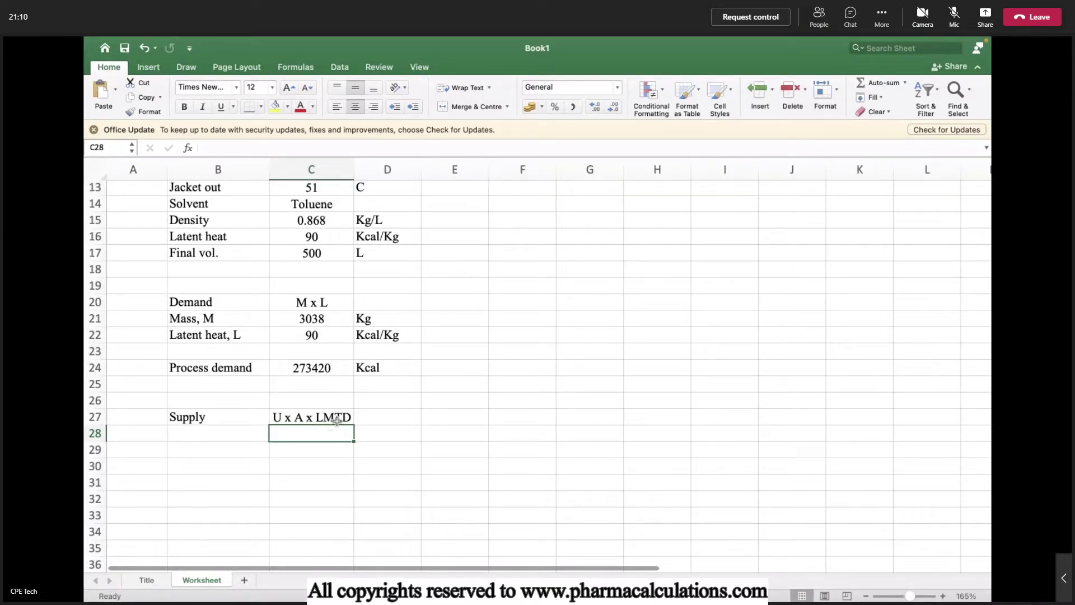
left_click(221, 439)
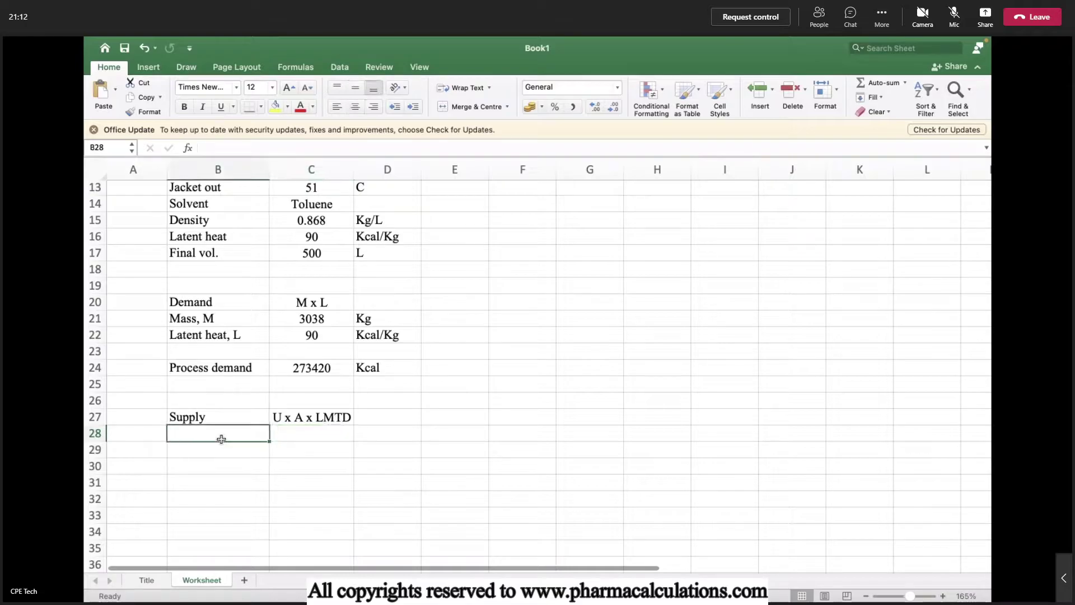
type("LMTD")
key("Return")
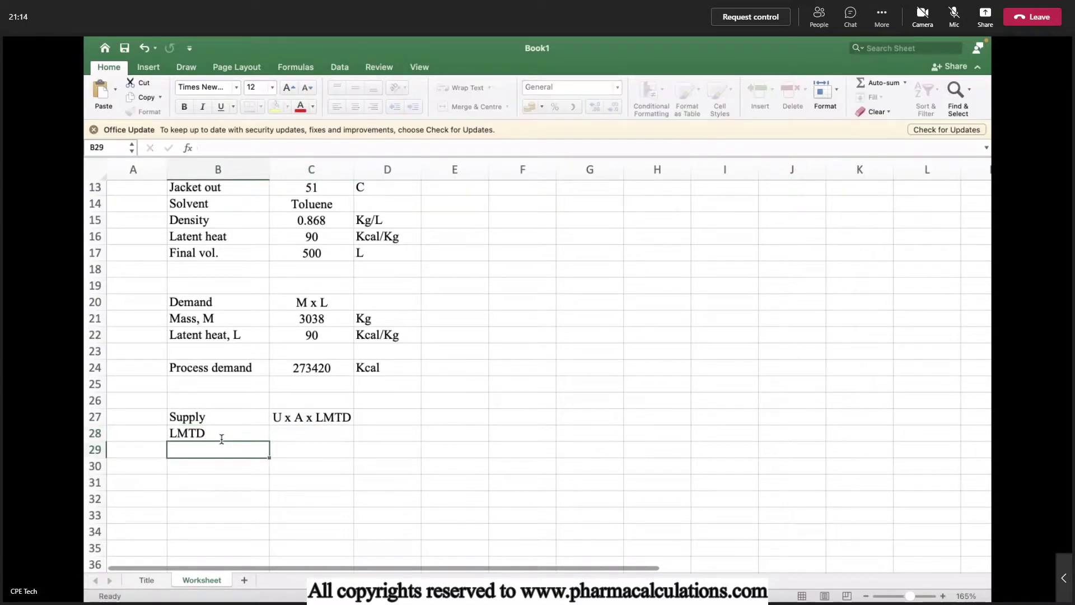
key("Up")
key("Right")
type("=")
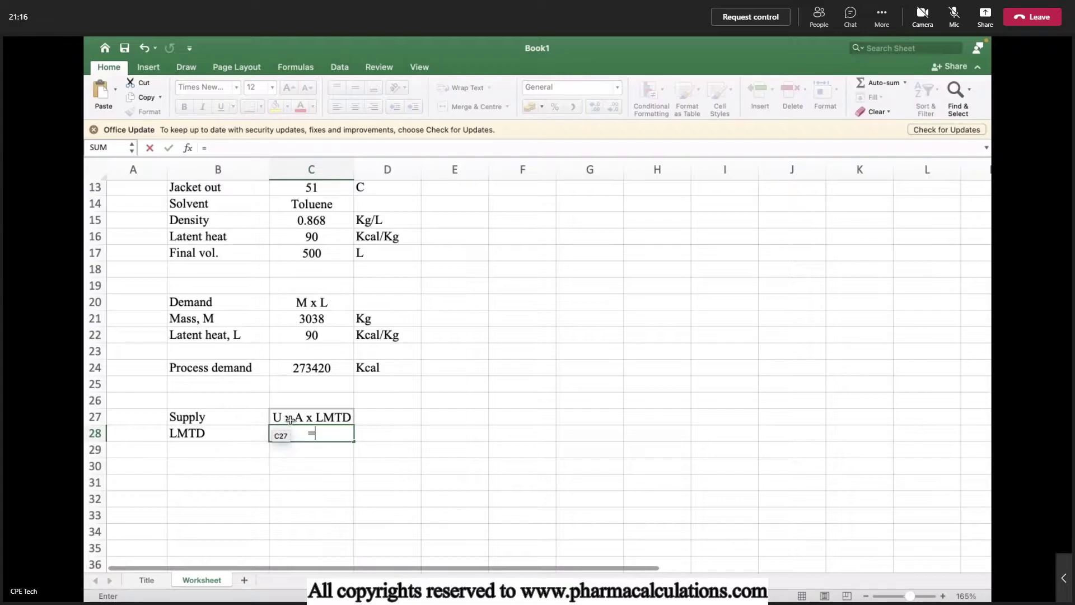
type("((")
scroll(290, 420, "up", 5)
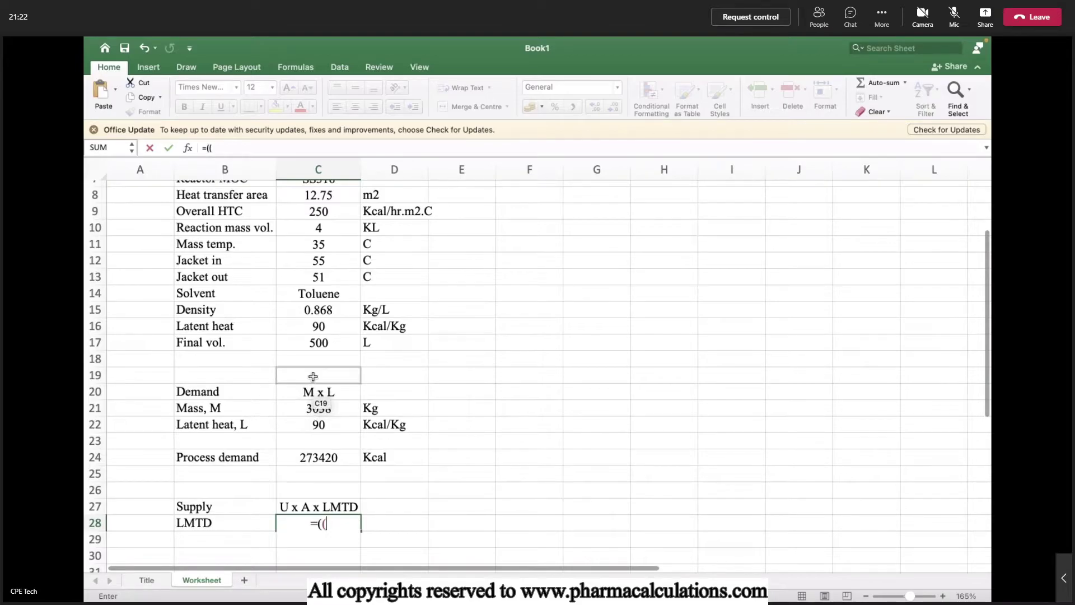
scroll(321, 374, "down", 5)
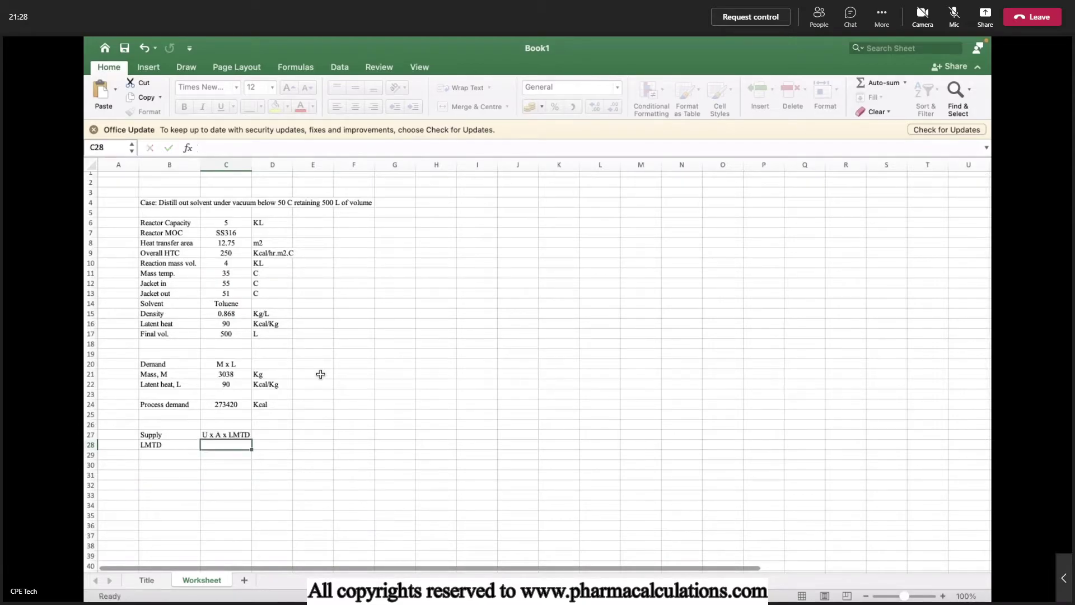
key("Return")
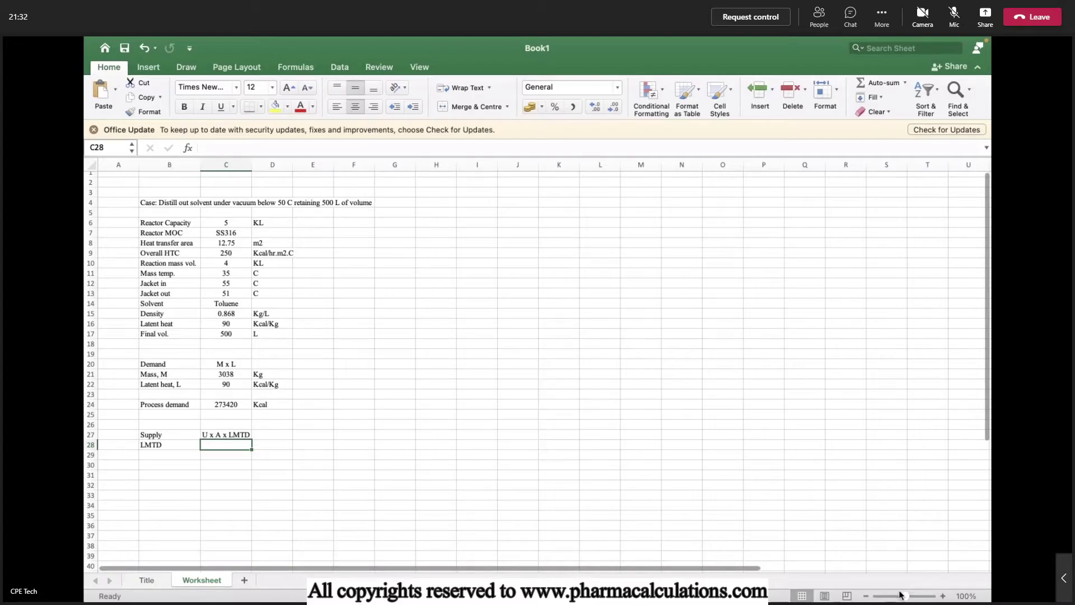
- Begin the LMTD formula in C28 with the difference of the jacket-to-mass temperature differences, ((C12-C11)-(C13-C11))
left_click_drag(903, 598, 900, 598)
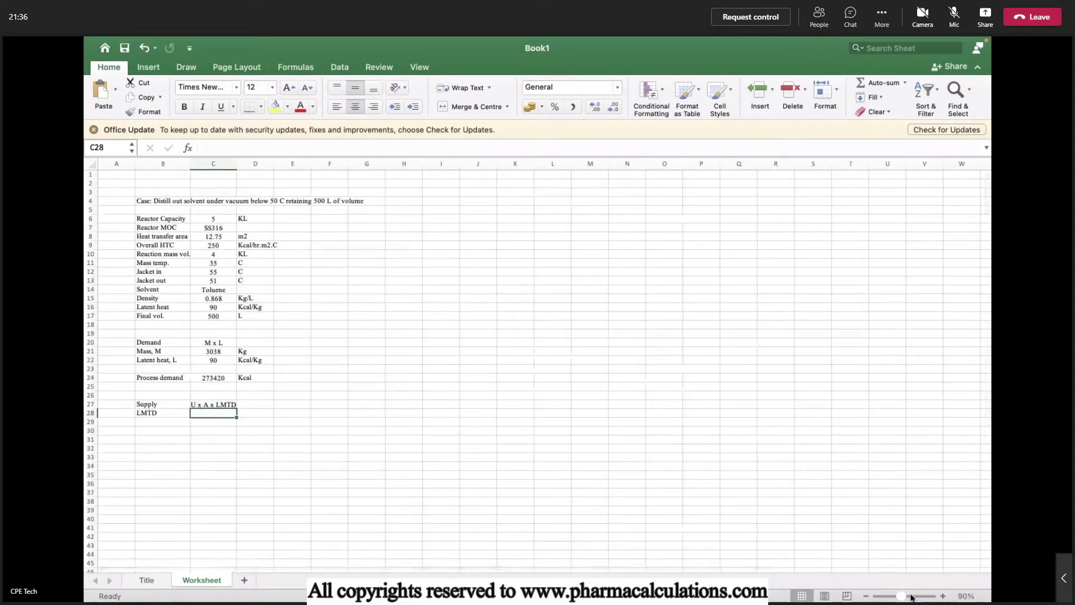
left_click(911, 598)
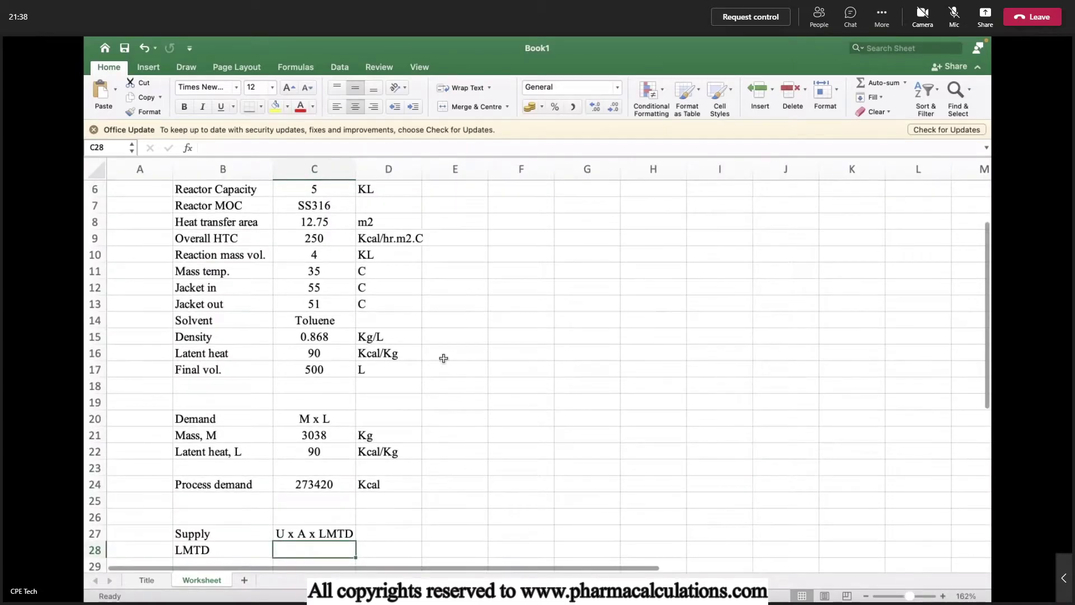
scroll(443, 336, "down", 5)
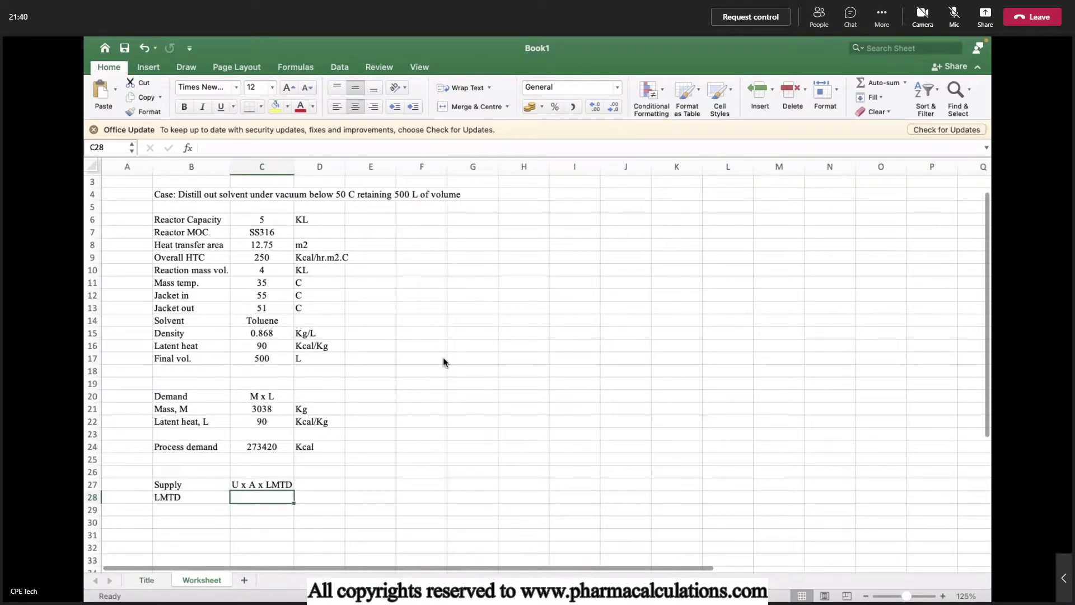
type("=")
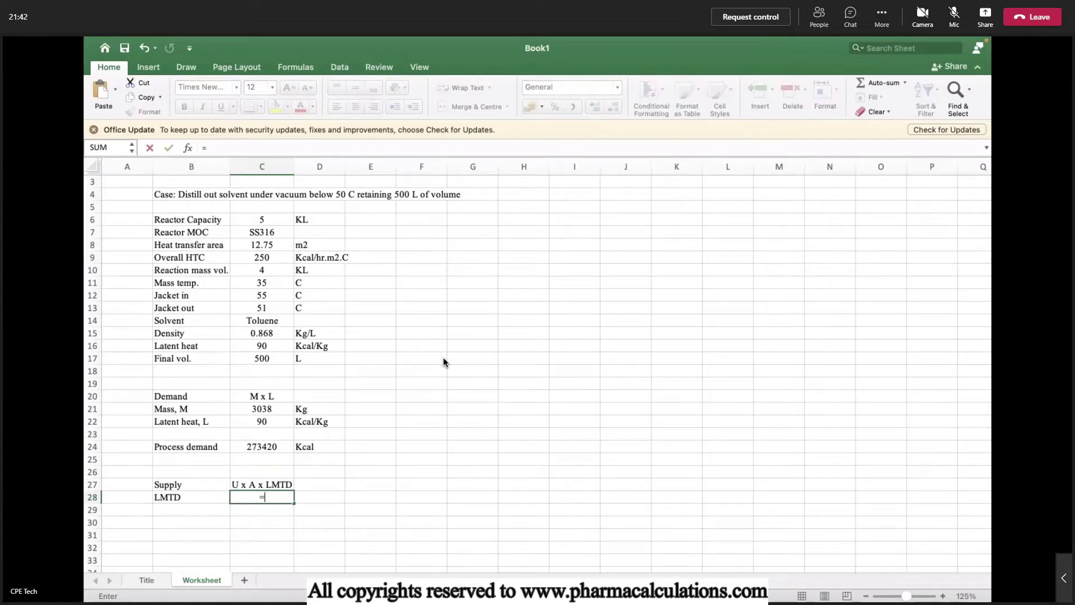
type("((")
left_click(264, 298)
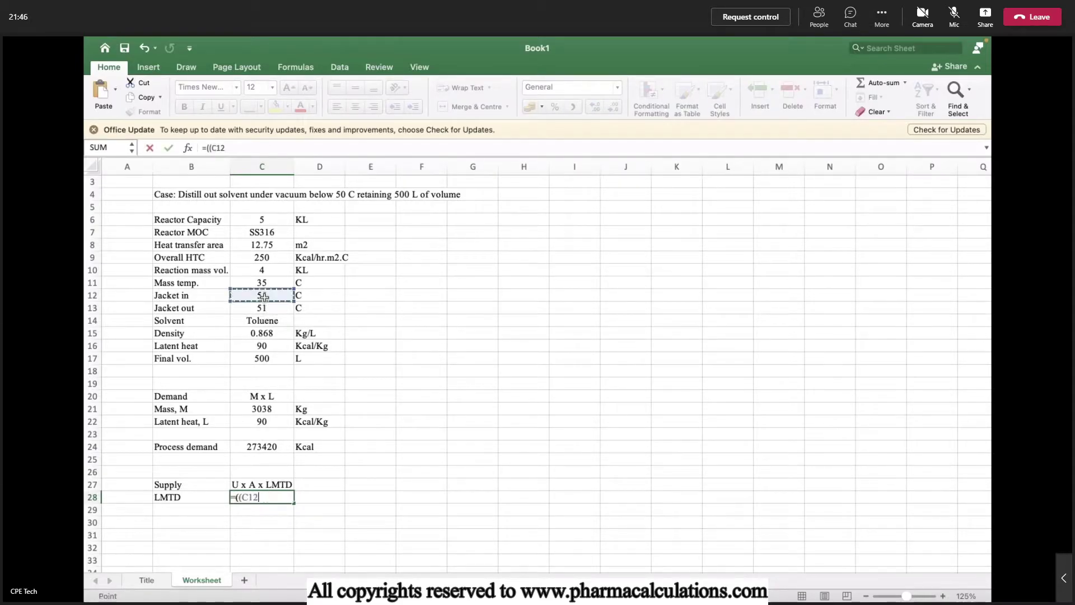
type("-")
left_click(270, 280)
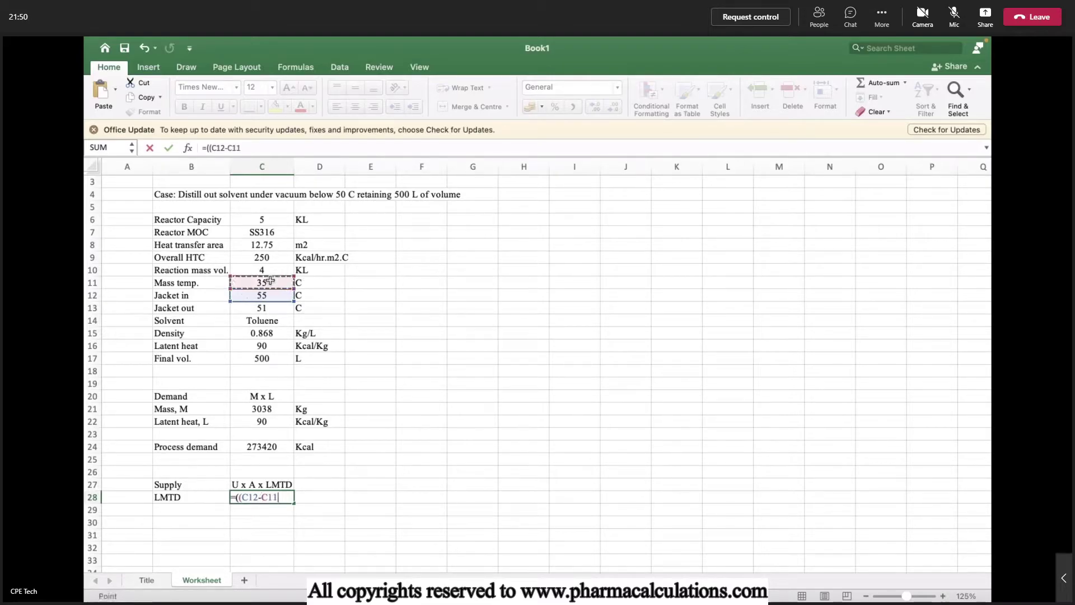
type(")-(")
left_click(256, 308)
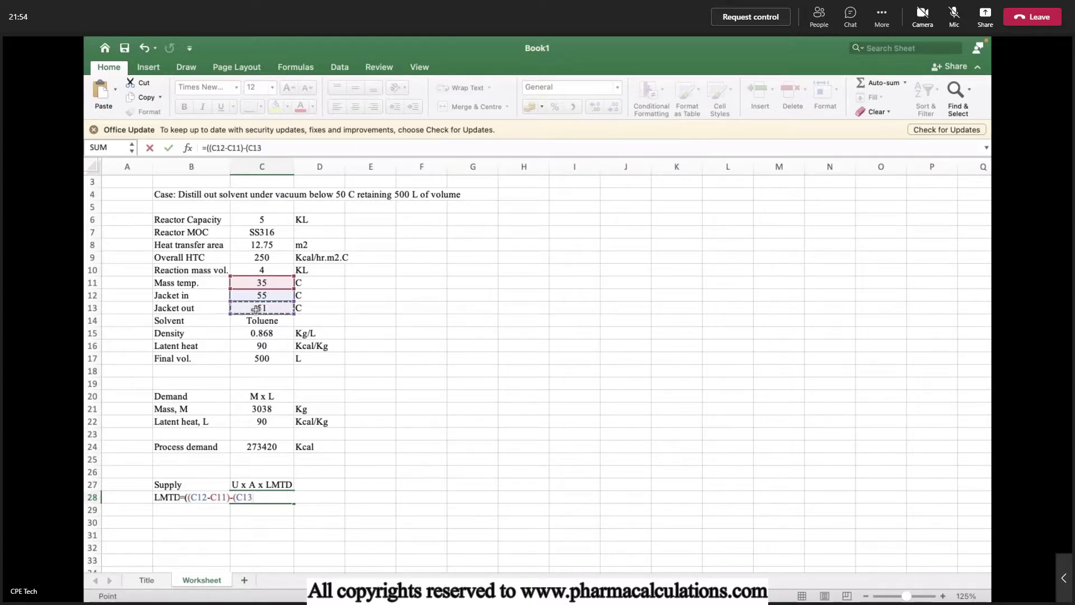
type("-")
left_click(273, 283)
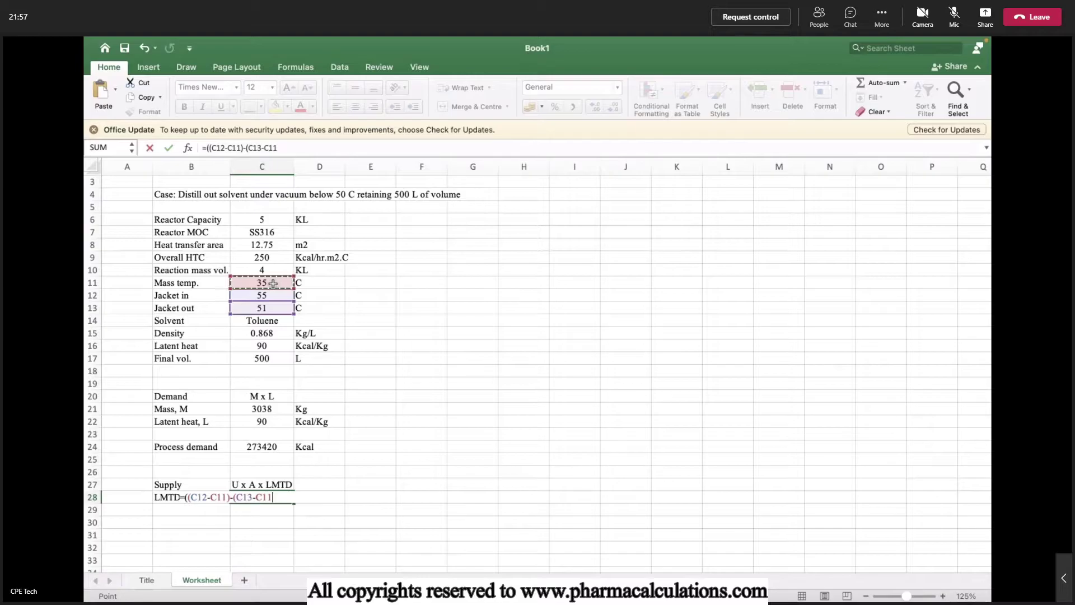
- Complete the LMTD formula in C28 by dividing the numerator by LN((C12-C11)/(C13-C11))
type("))/ln(")
type("(")
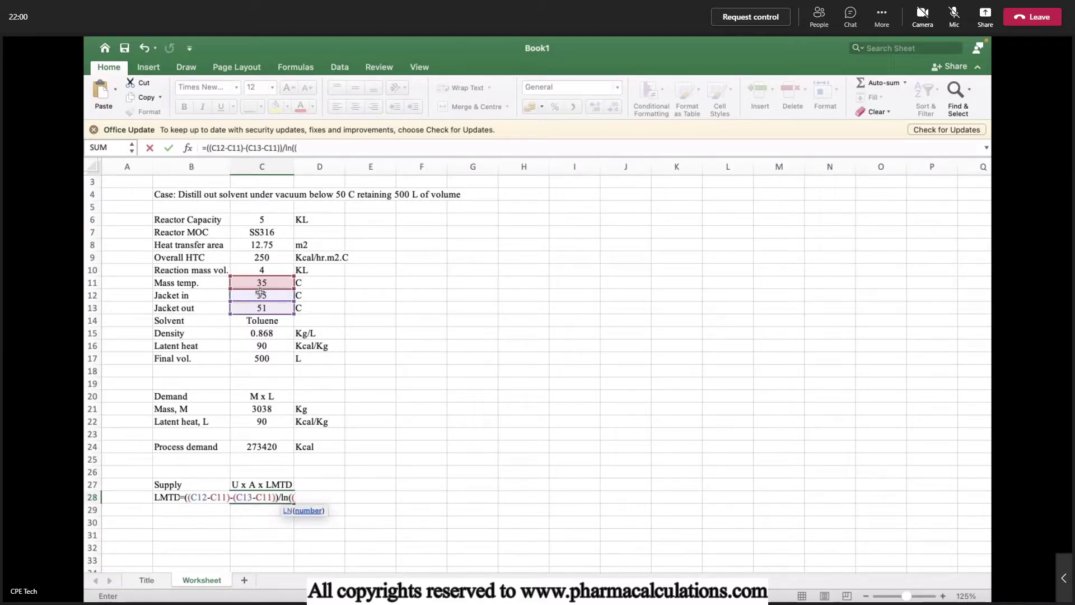
left_click(261, 292)
type("-")
left_click(272, 283)
type(")/(")
left_click(259, 308)
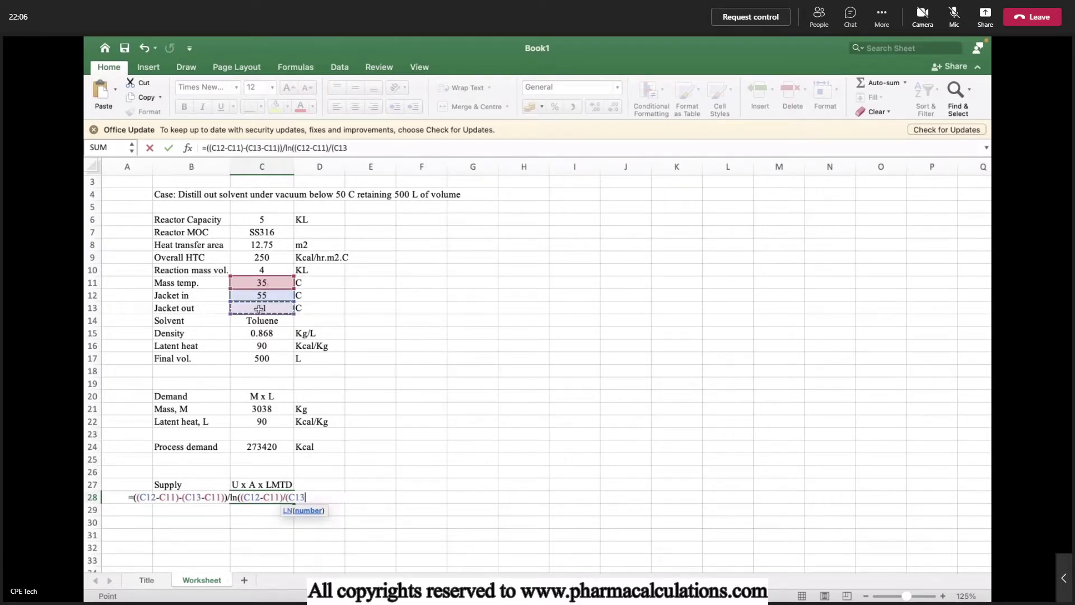
type("-")
left_click(279, 280)
type("))")
key("Return")
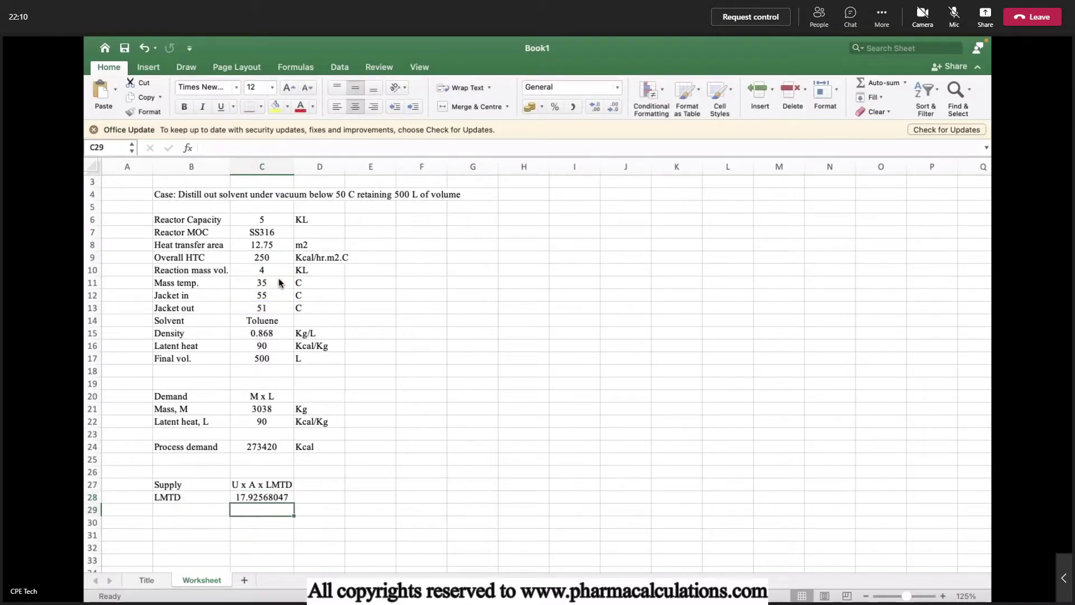
- Enter the unit "C" for the LMTD value in D28
key("Up")
key("Right")
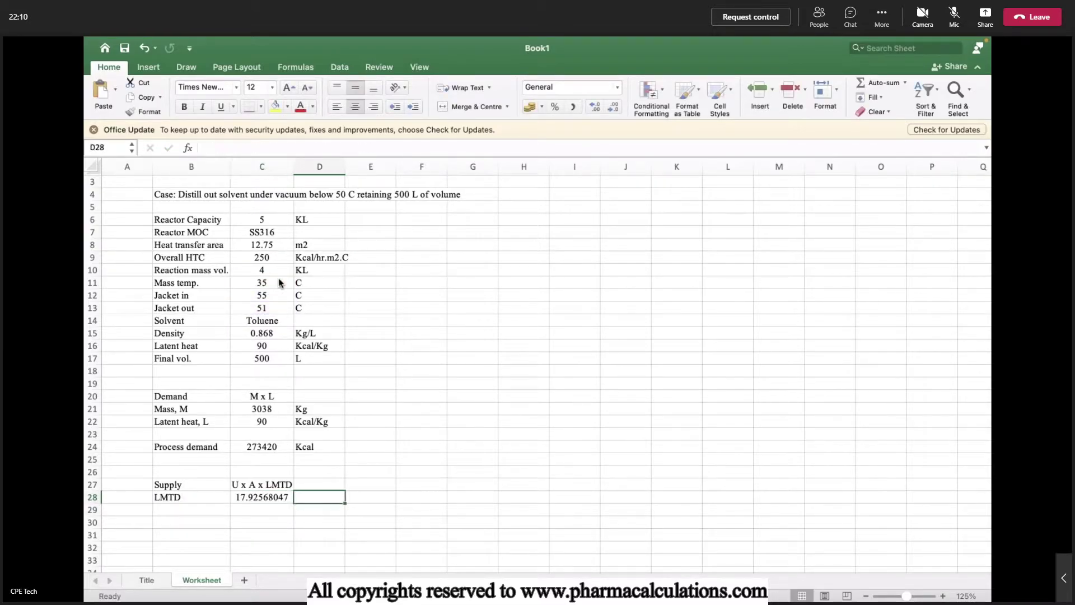
type("C")
key("Return")
- Reduce the LMTD value in C28 to two decimal places
key("Up")
key("Left")
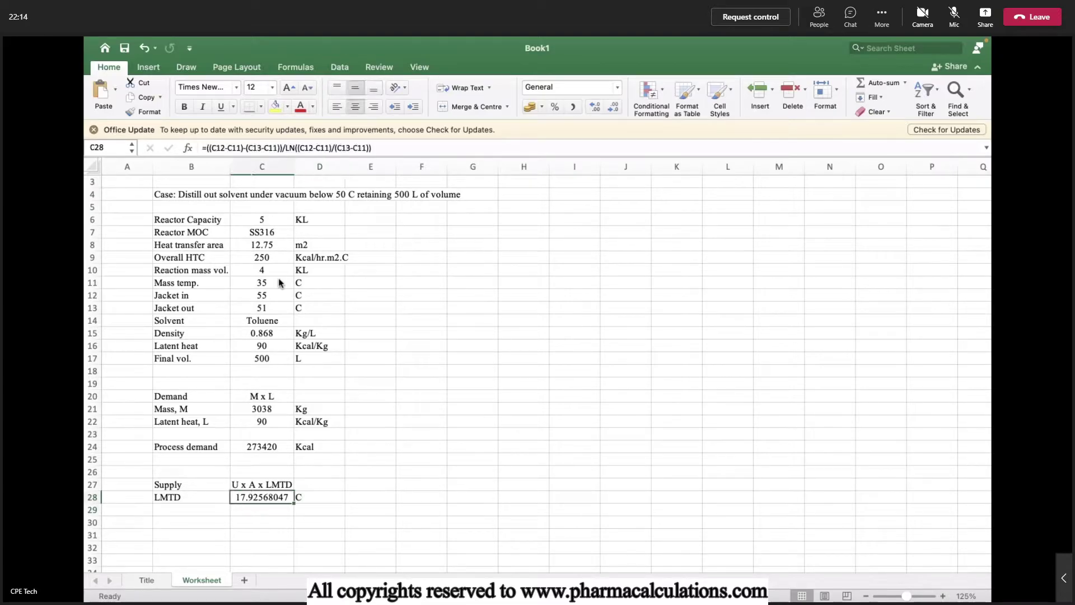
left_click(612, 108)
left_click(612, 108)
left_click(612, 109)
left_click(612, 109)
left_click(612, 109)
left_click(611, 108)
- Label B29 "Effec. HTA" and calculate the effective heat transfer area in C29 as =C8*(C10/C6)
key("Left")
key("Down")
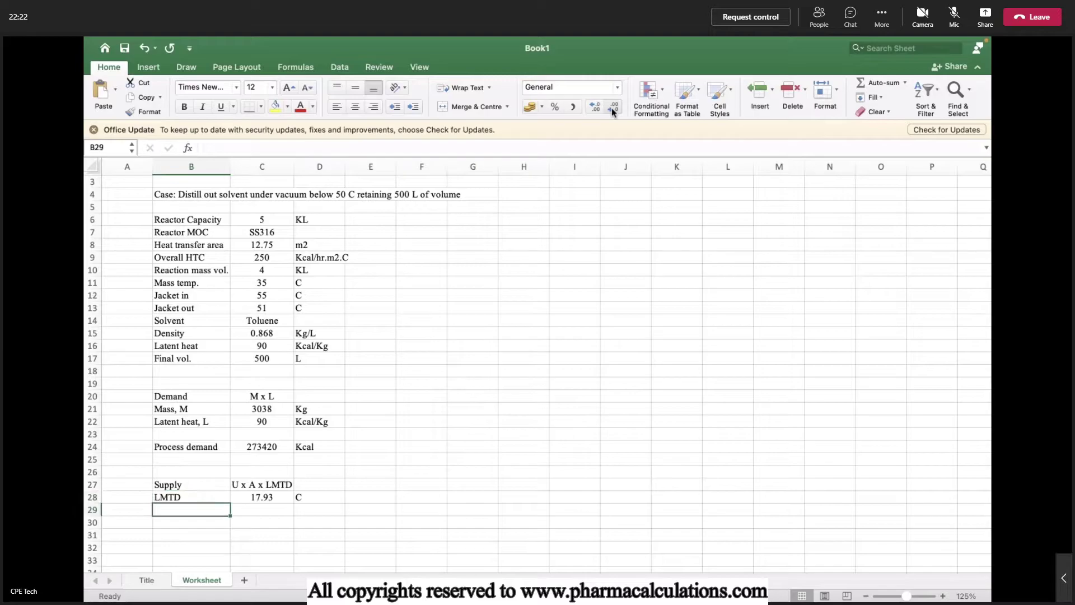
type("Effec. HTA")
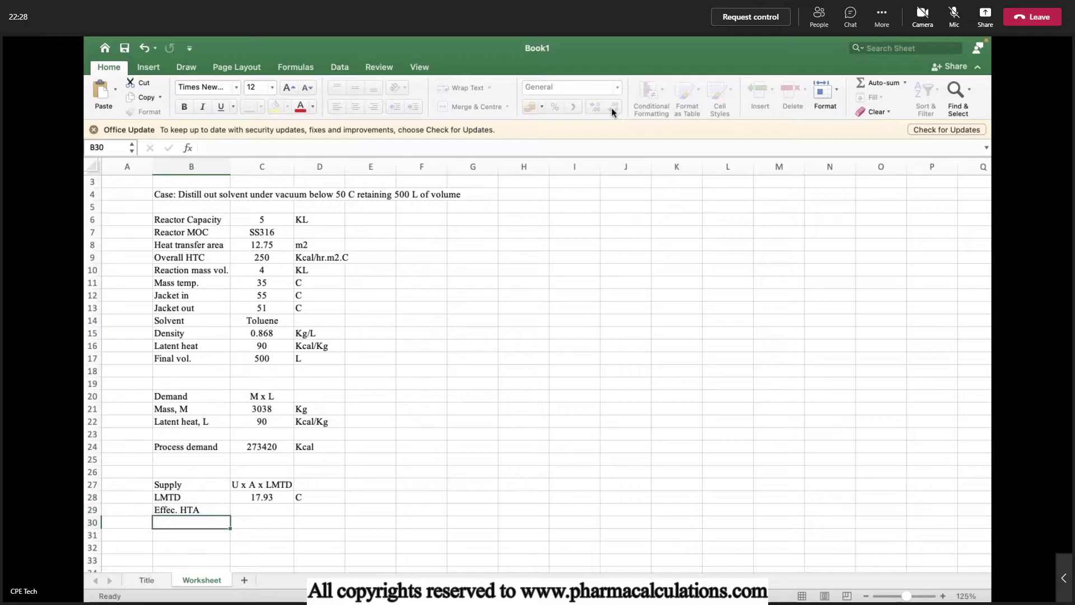
key("Tab")
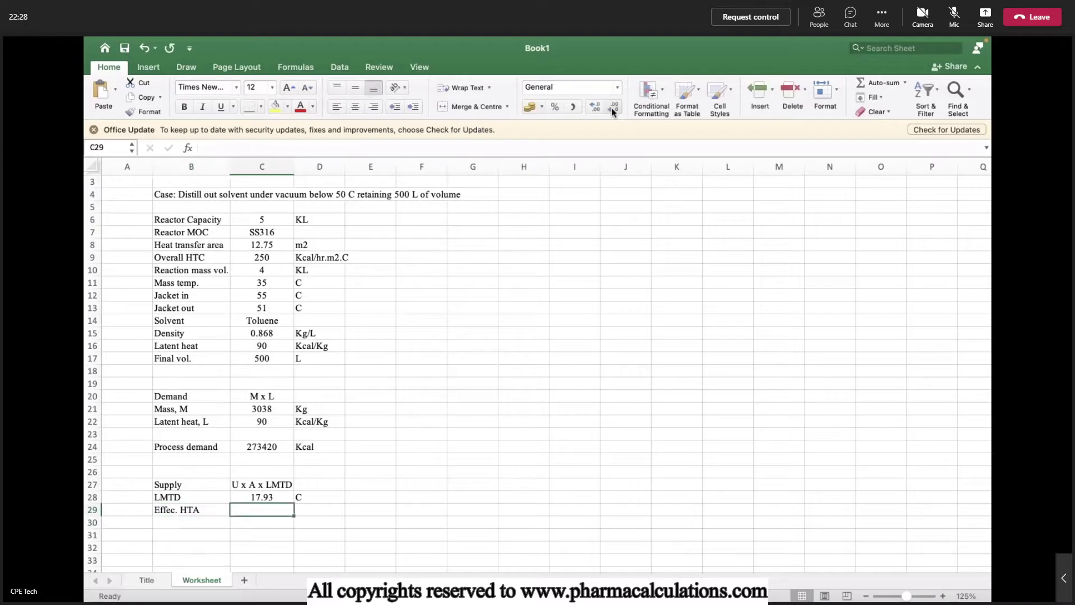
type("=")
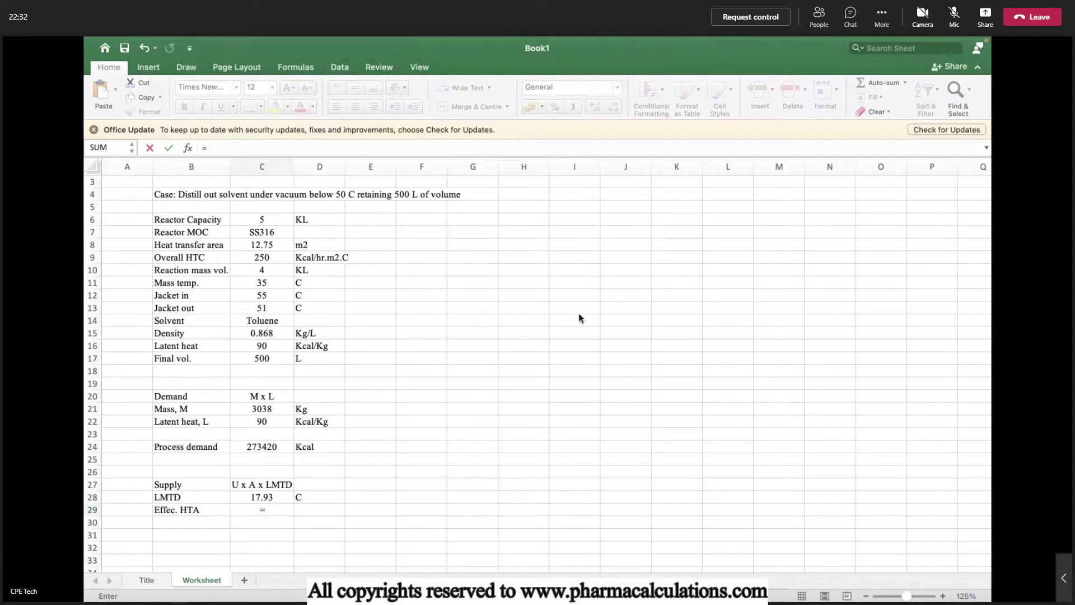
left_click(260, 246)
type("*(")
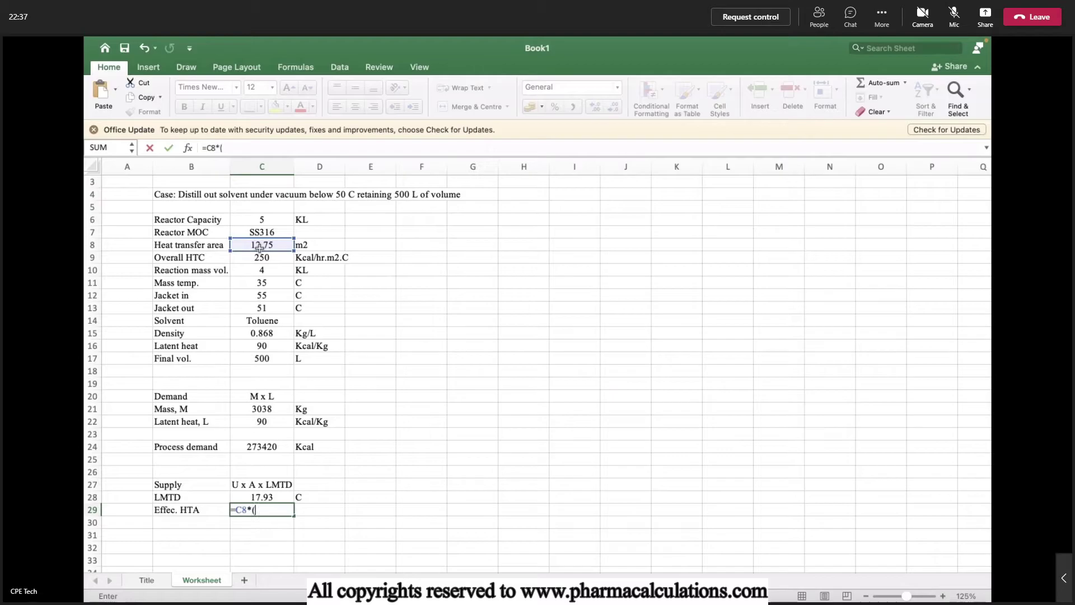
left_click(255, 270)
type("/")
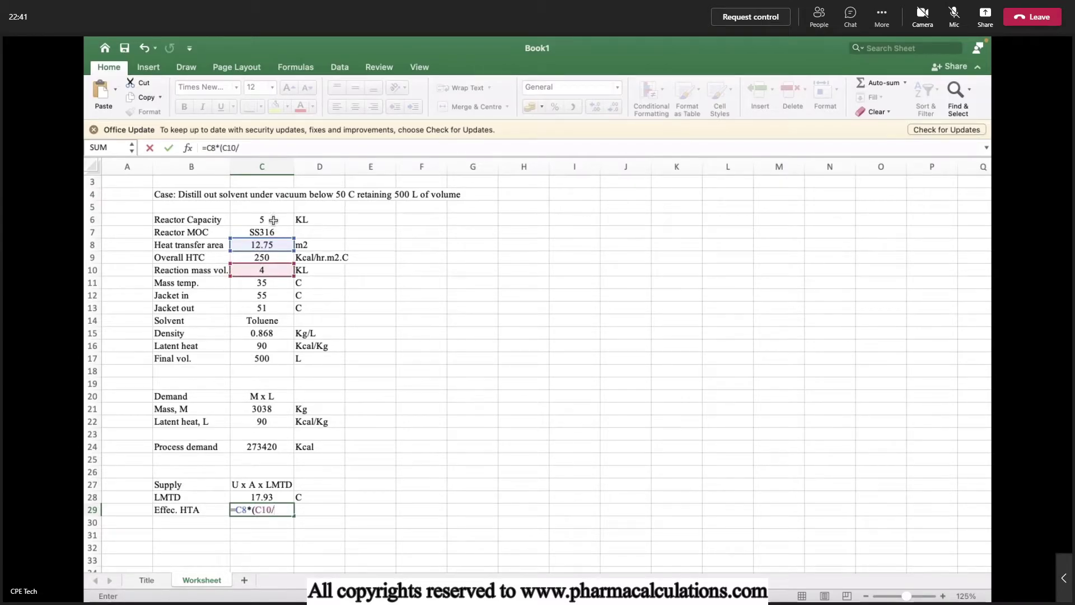
left_click(273, 220)
type(")")
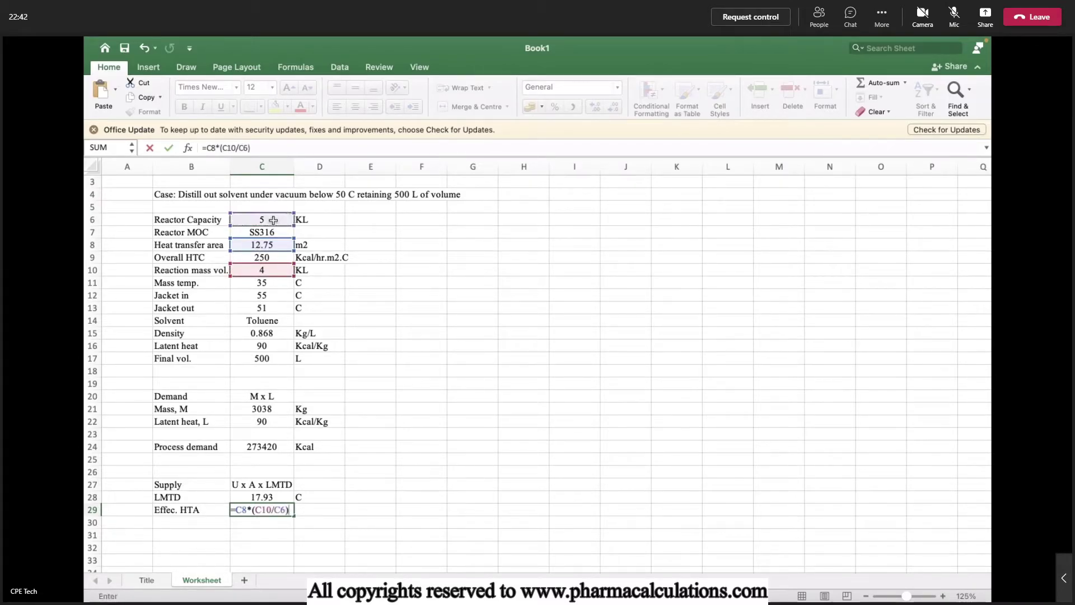
key("Return")
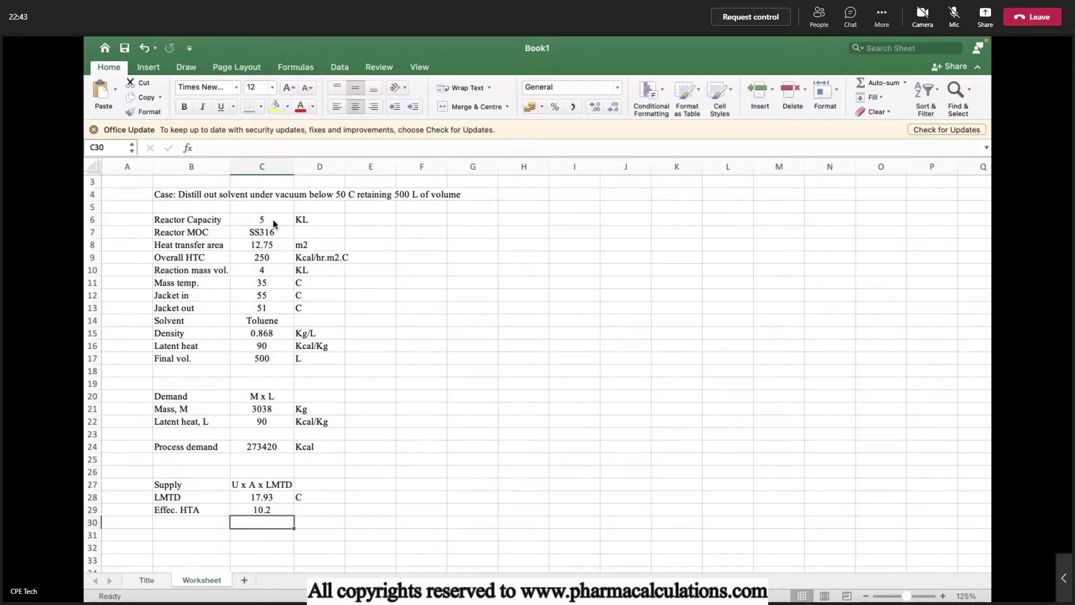
- Enter the unit "m2" for the effective heat transfer area in D29
key("Up")
key("Right")
type("m")
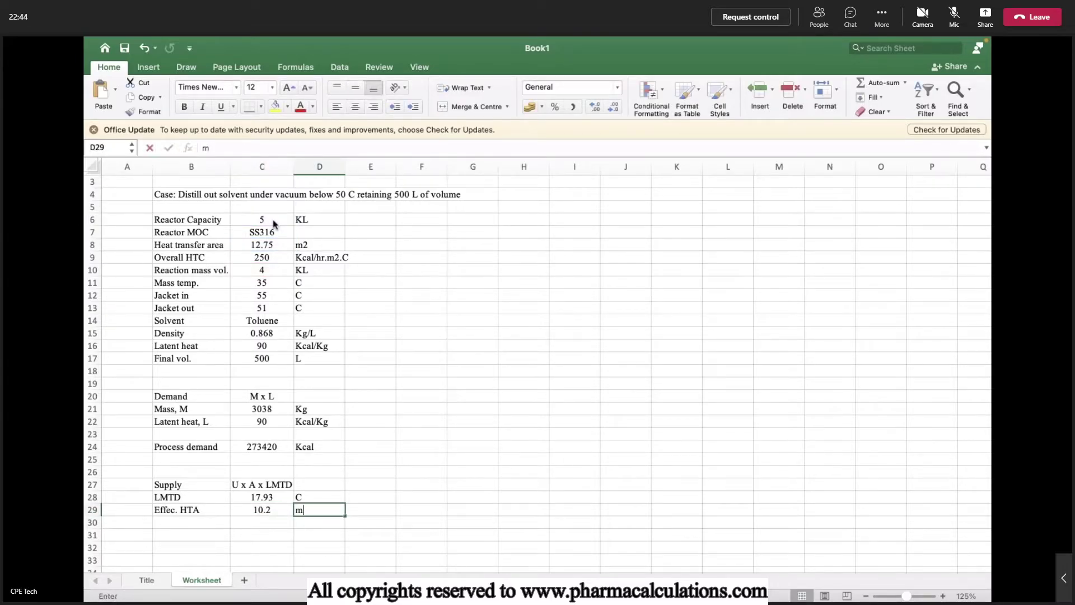
key("Return")
- Enter the label "Utility Supply" in B30 and move to its value cell C30
key("Left")
key("Left")
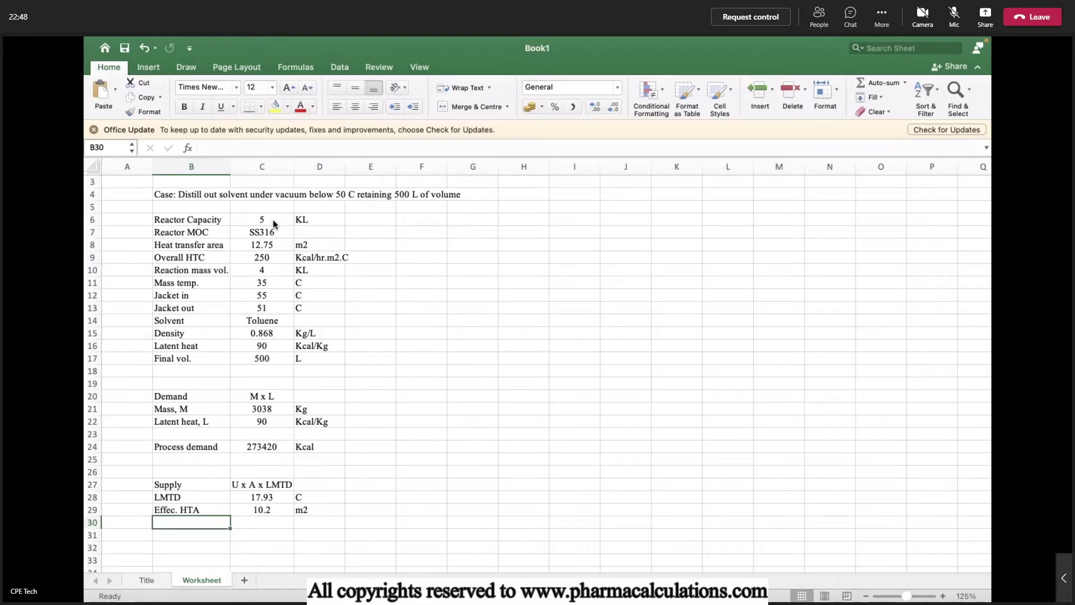
type("Utility Su")
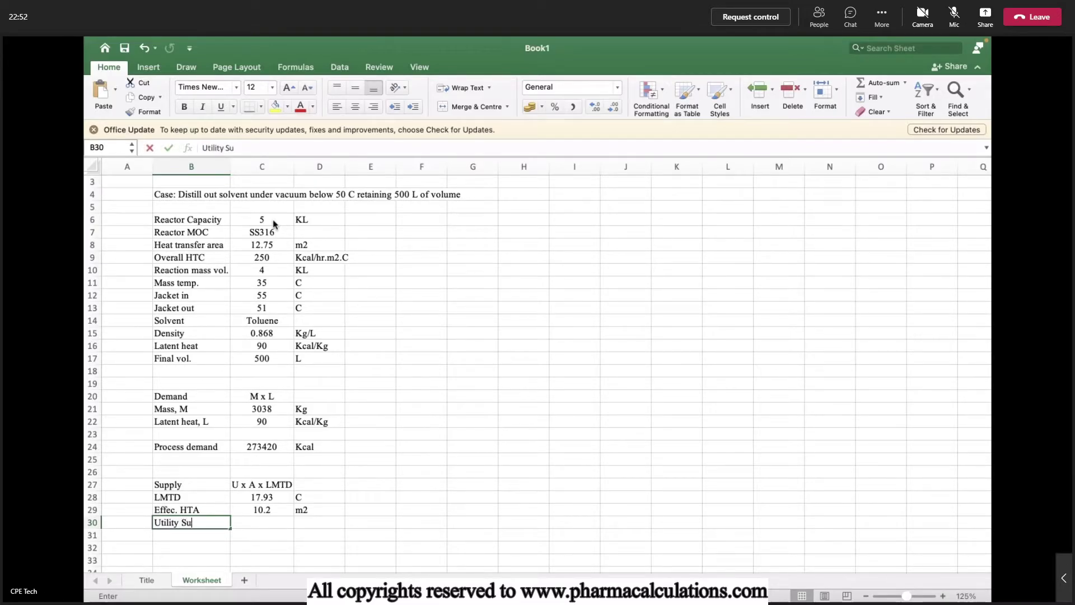
type("pply")
key("Return")
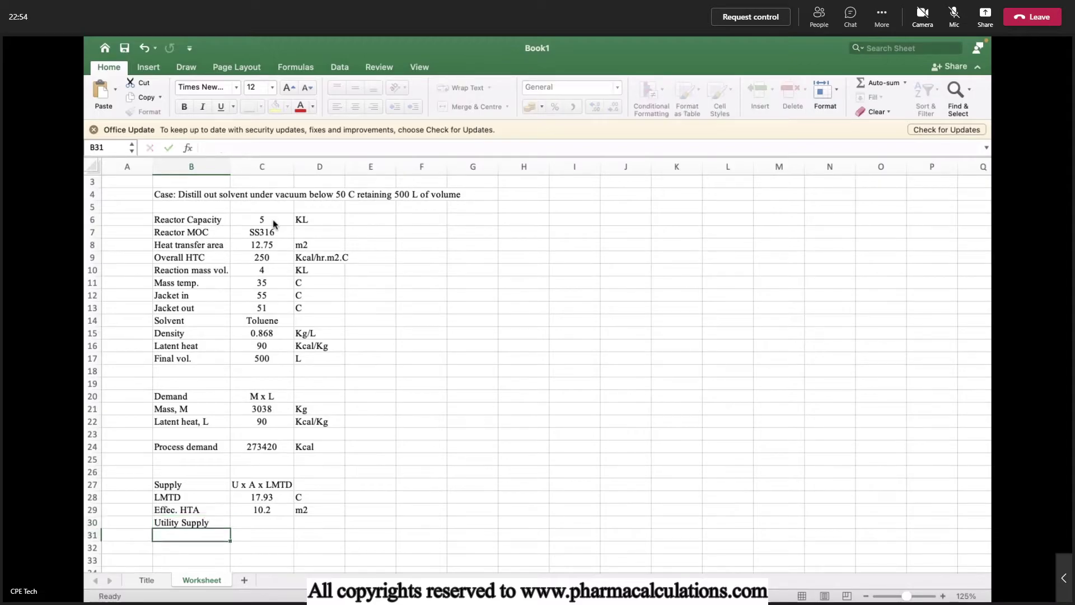
key("Up")
key("Right")
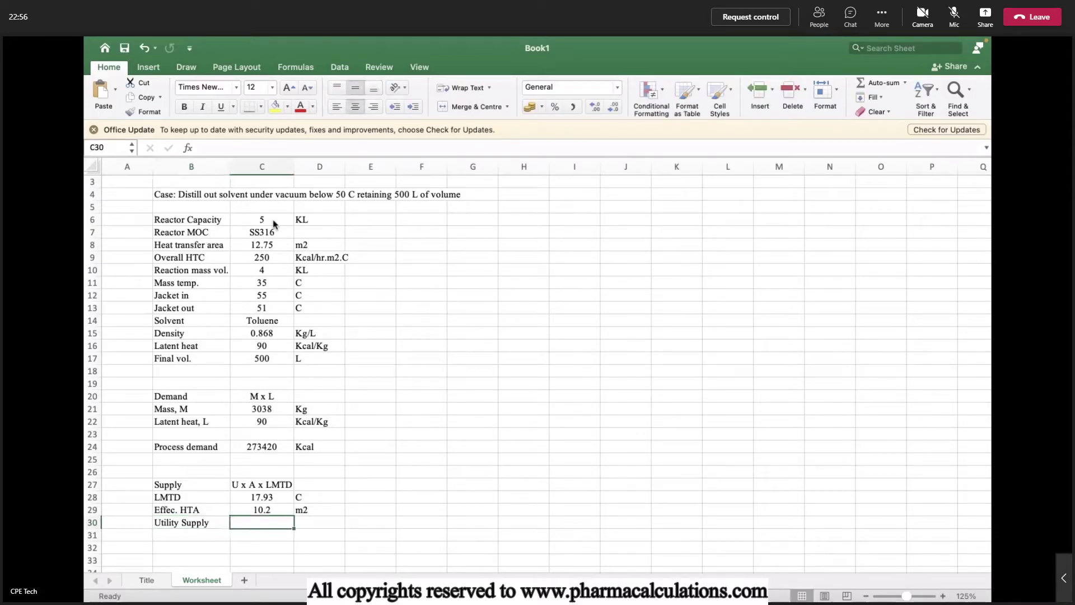
- Calculate the utility supply in C30 as overall HTC times effective area times LMTD, =C9*C29*C28
type("=")
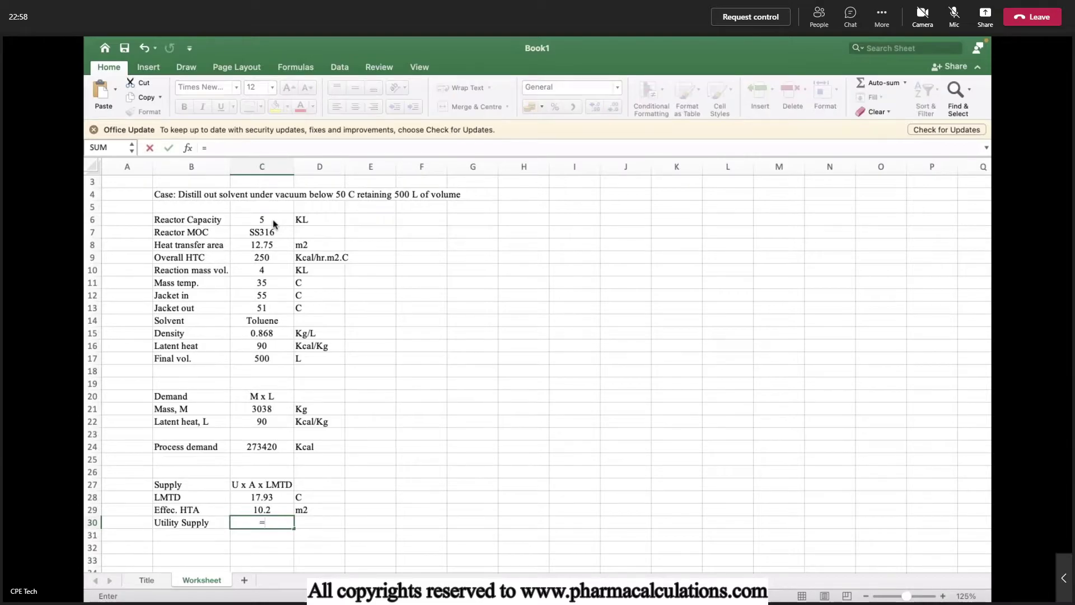
key("Up")
key("Up")
key("Up")
key("Up")
key("Up")
key("Up")
key("Up")
key("Up")
key("Up")
key("Up")
key("Up")
key("Up")
key("Up")
key("Up")
key("Up")
key("Up")
key("Up")
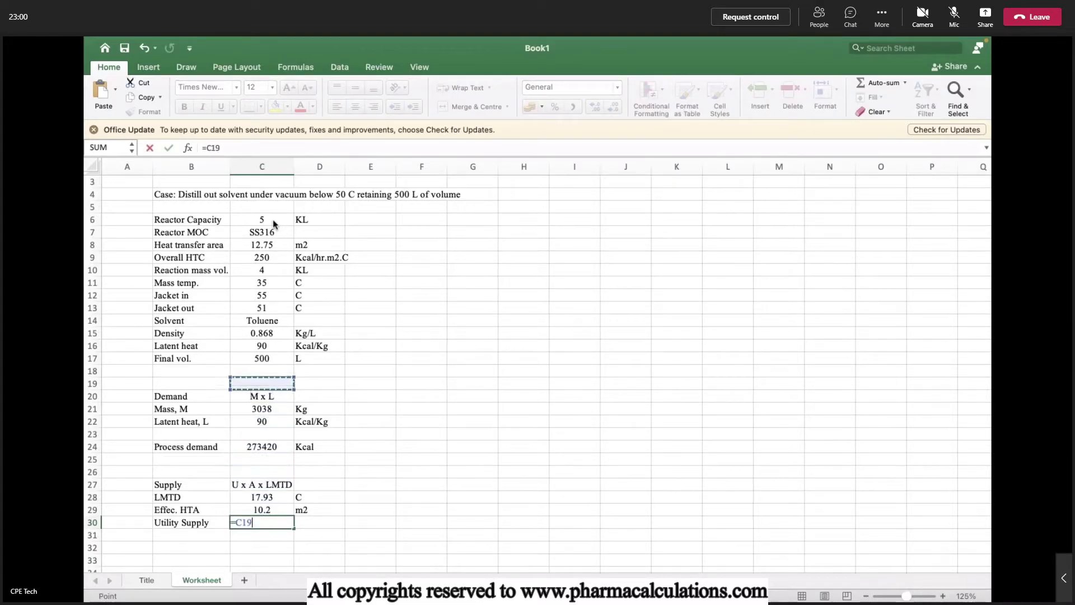
key("Up")
key("Up")
key("Up")
key("Up")
type("*")
key("Up")
type("*")
key("Up")
key("Up")
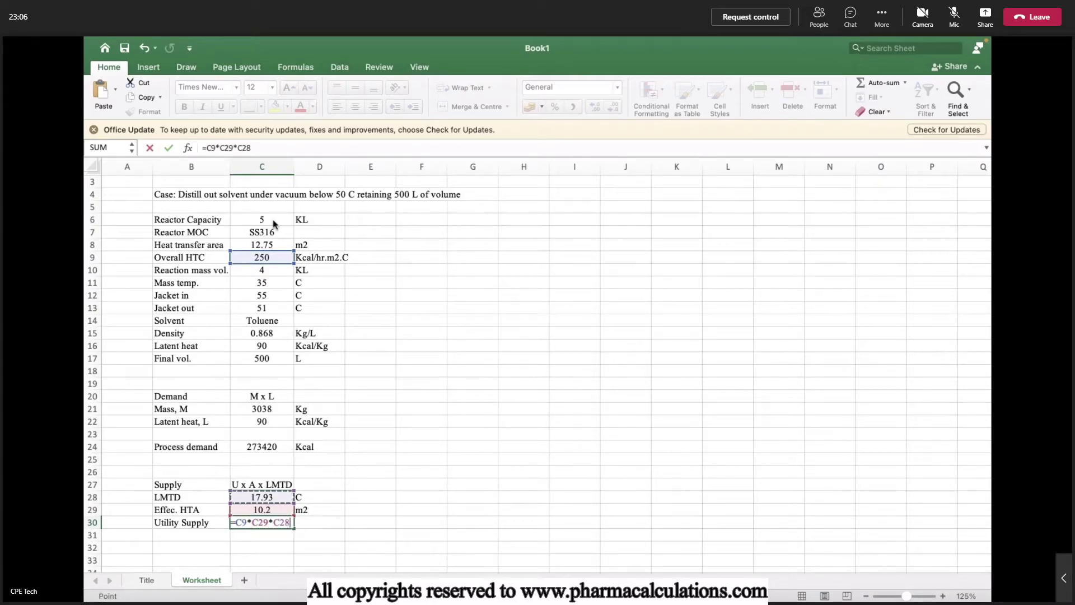
key("Return")
- Enter the unit "Kcal/hr" for the utility supply in D30
key("Right")
type("KCal")
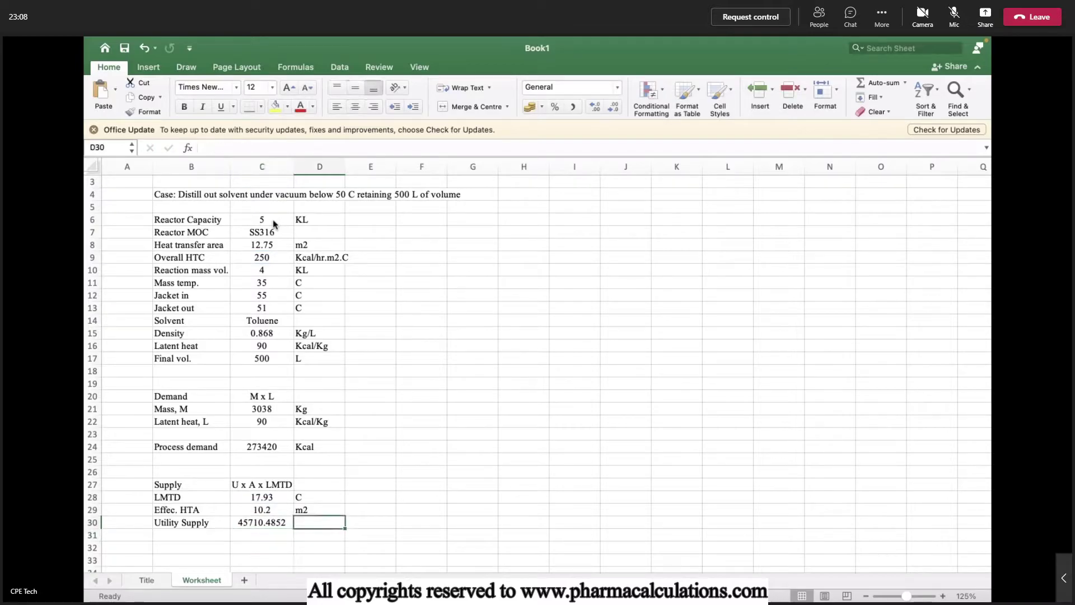
type("/hr")
key("Return")
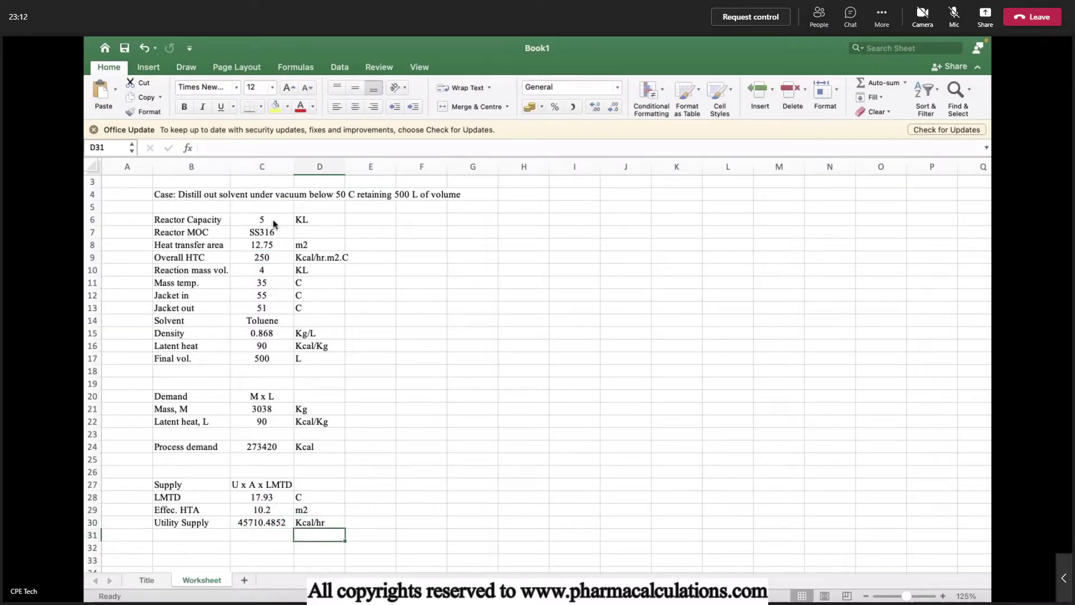
- Reduce the utility supply value in C30 to a whole number without decimals
key("Up")
key("Left")
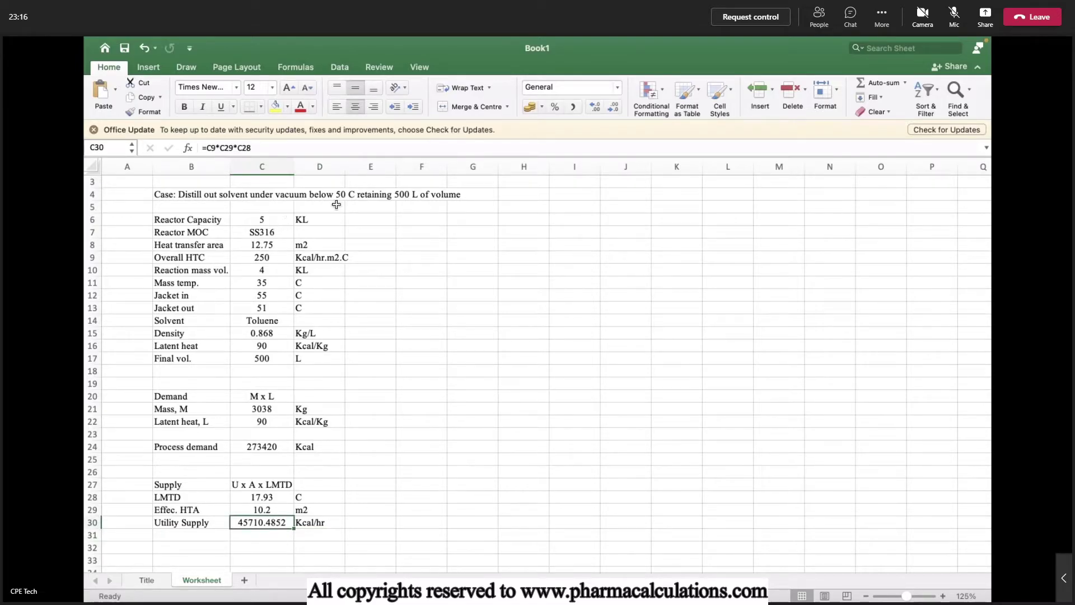
left_click(615, 108)
left_click(615, 109)
left_click(615, 108)
left_click(615, 108)
- Enter the label "Time" in B32, leaving row 31 blank
key("Down")
key("Down")
key("Left")
type("Ti")
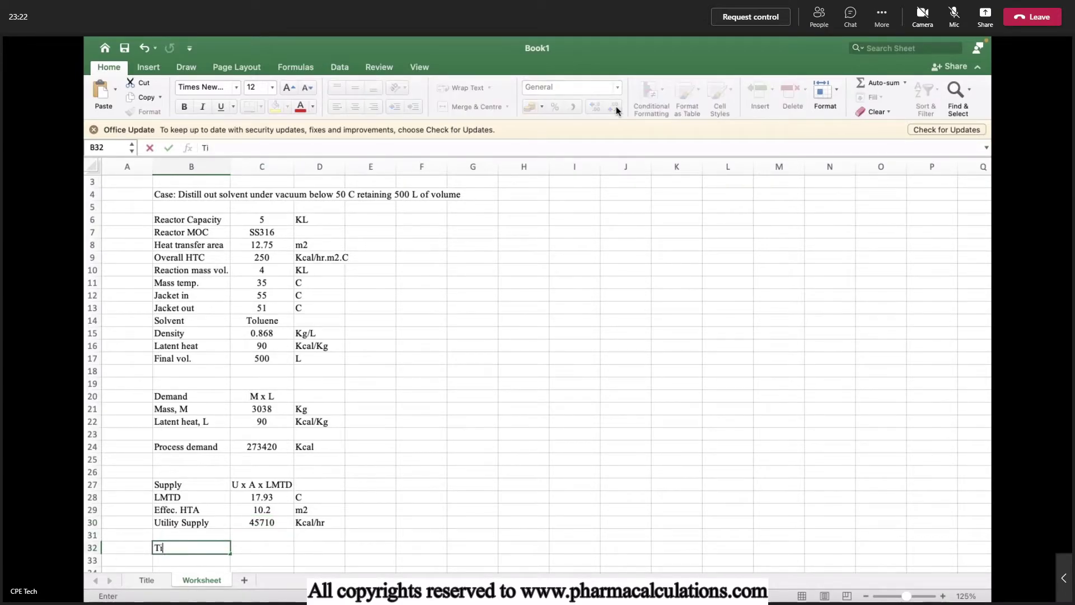
type("eme")
- Calculate the time in C32 as process demand divided by utility supply, =C24/C30
key("Right")
type("=")
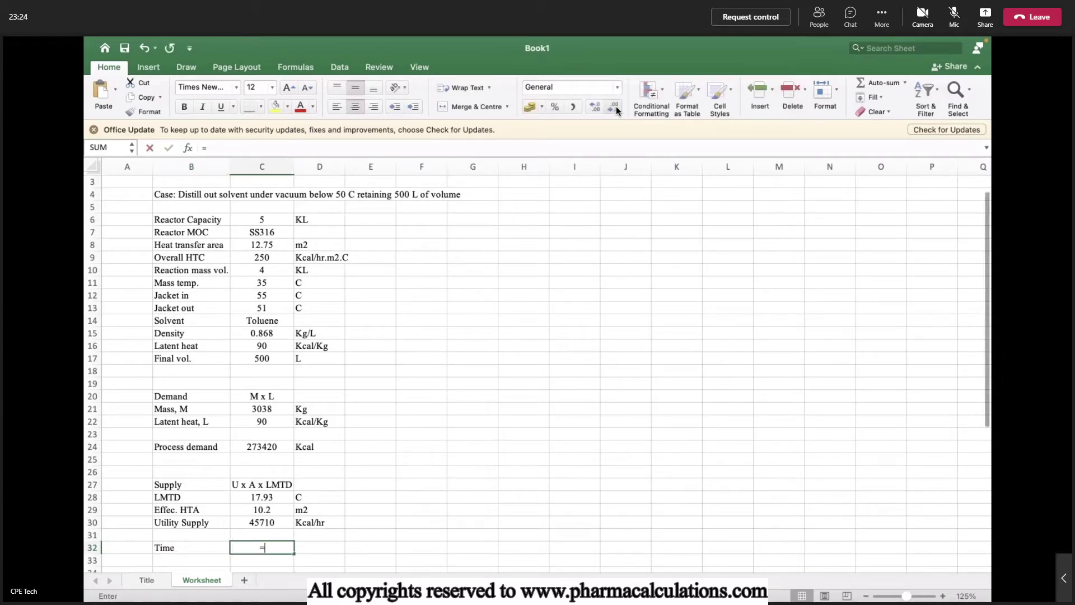
left_click(283, 447)
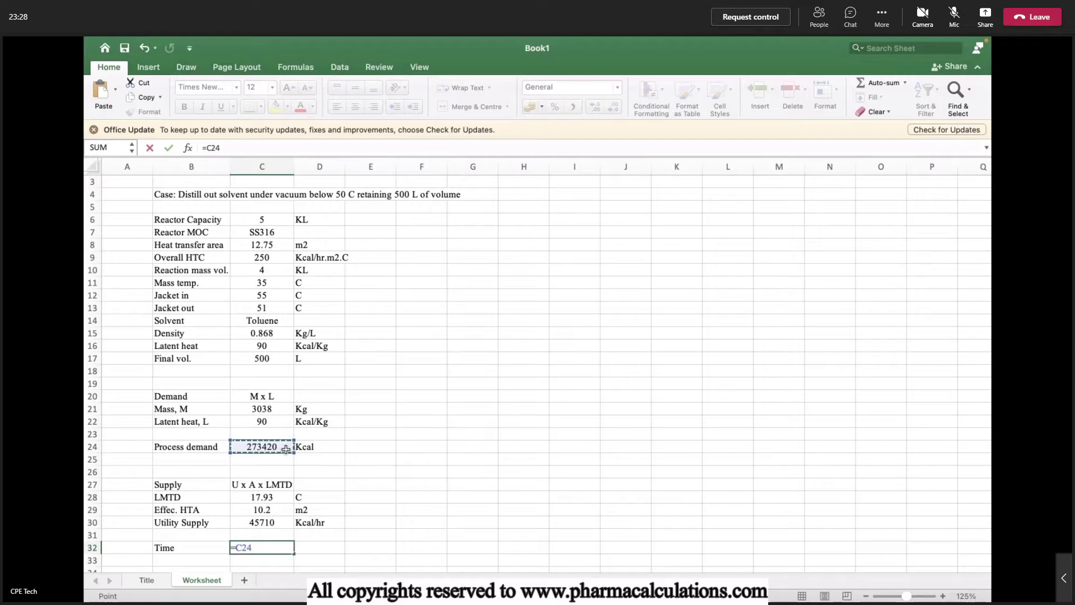
type("/")
left_click(248, 523)
key("Return")
- Enter the unit "hours" for the time in D32
key("Up")
key("Right")
type("hours")
key("Return")
- Reduce the calculated time in C32 to two decimal places
key("Up")
key("Left")
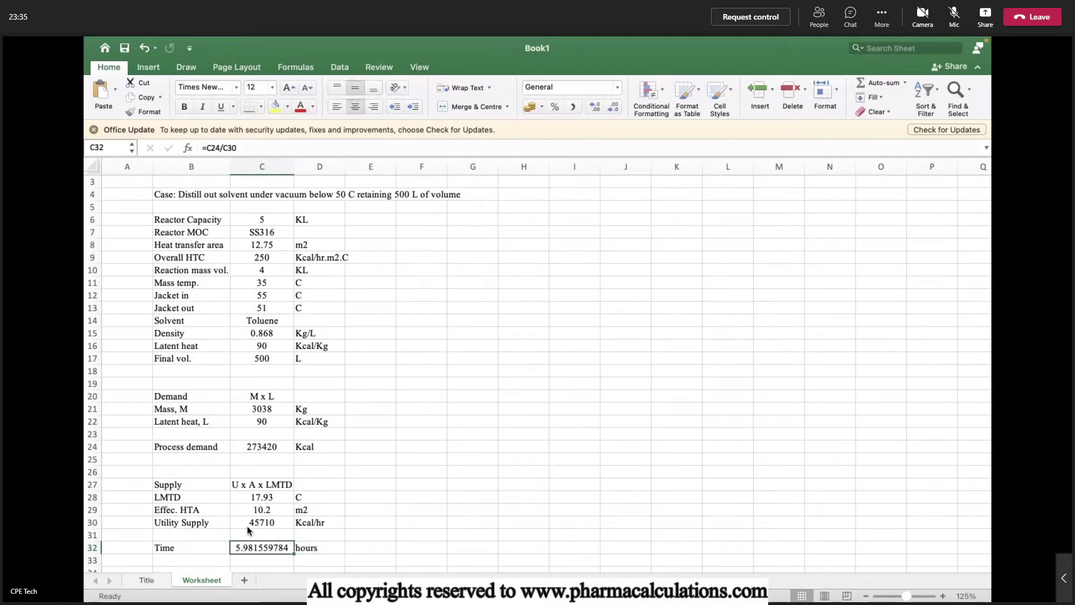
left_click(613, 110)
left_click(613, 110)
left_click(613, 110)
left_click(612, 110)
left_click(613, 109)
left_click(613, 109)
left_click(613, 109)
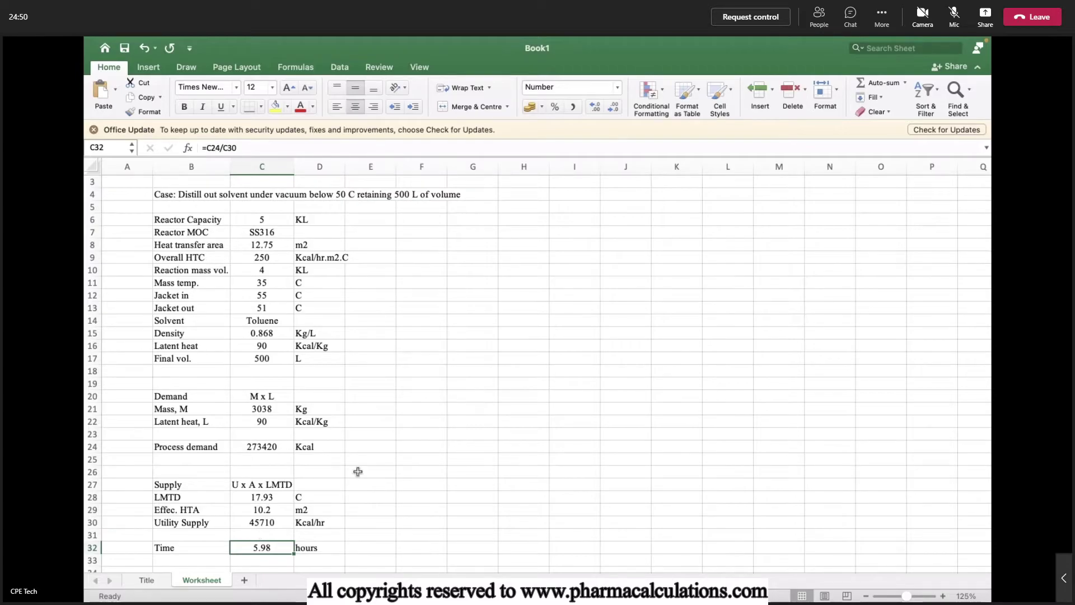
- Enter the header "Time (hours)" in G14 and widen column G to fit it
left_click(458, 322)
type("Time (hours)")
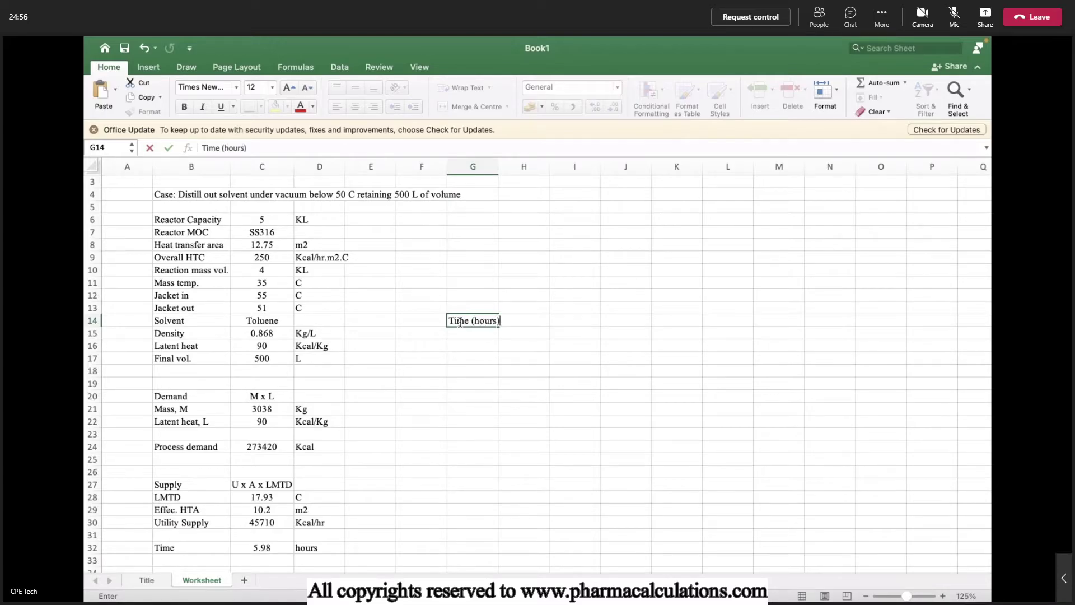
key("Return")
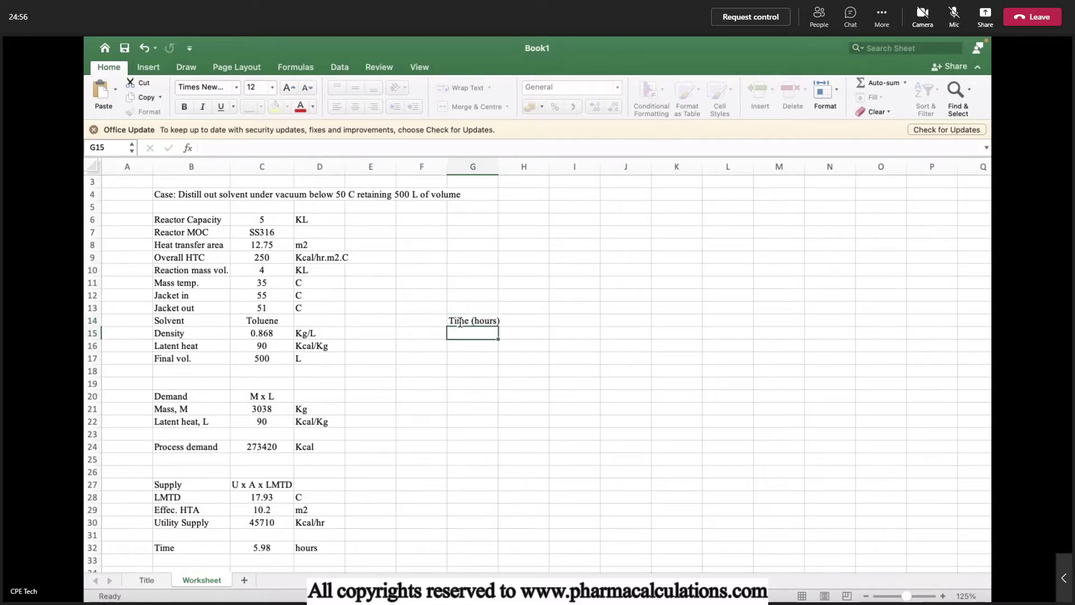
left_click_drag(495, 171, 499, 172)
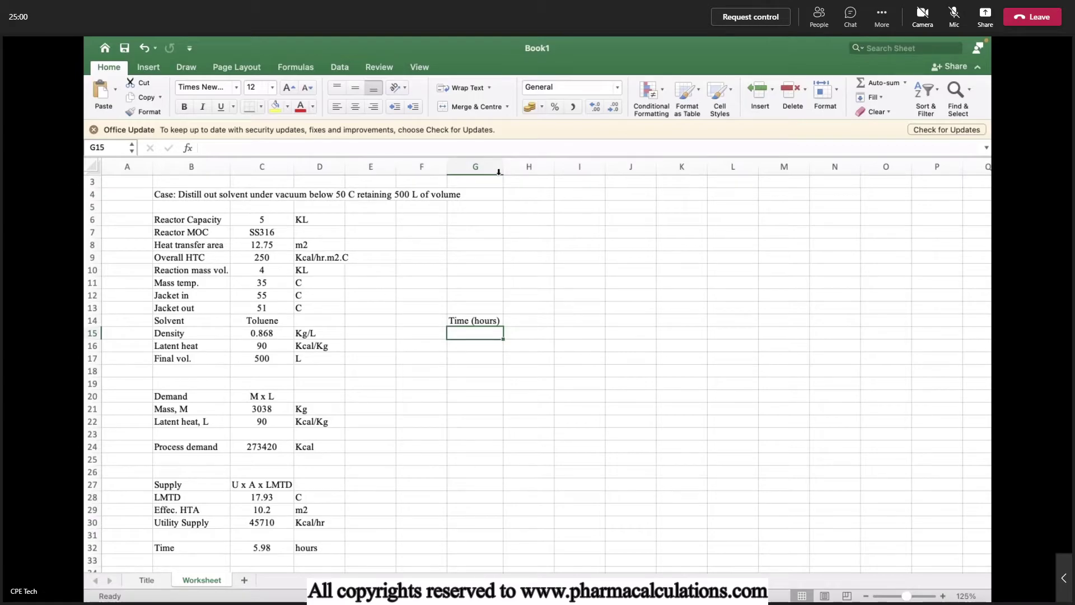
- Enter the header "Reaction mass (L)" in H14 and widen column H to fit it
key("Up")
key("Right")
type("Reac")
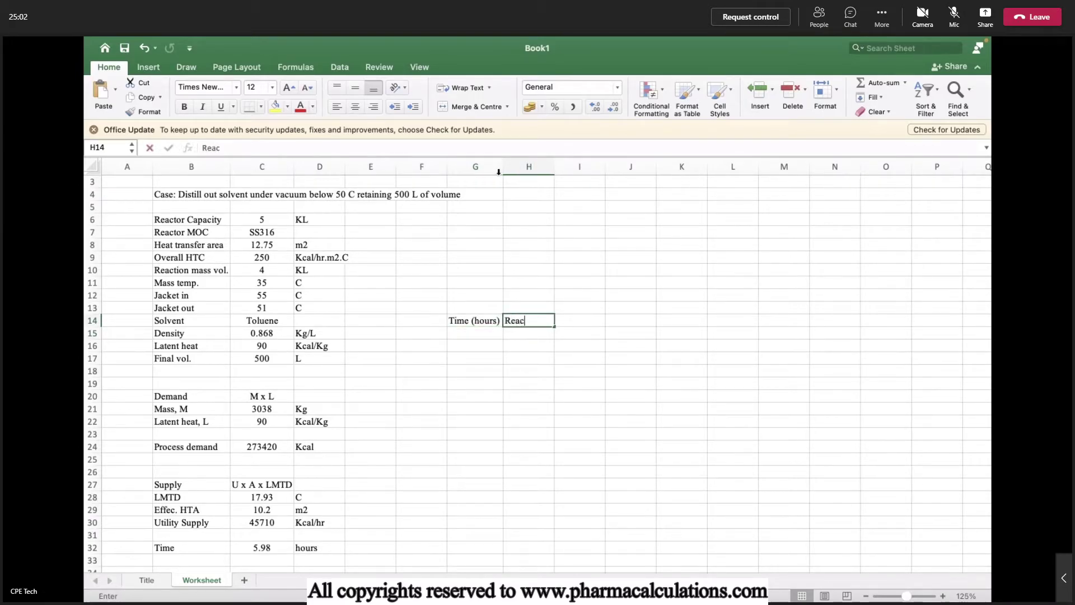
type("tion mass ")
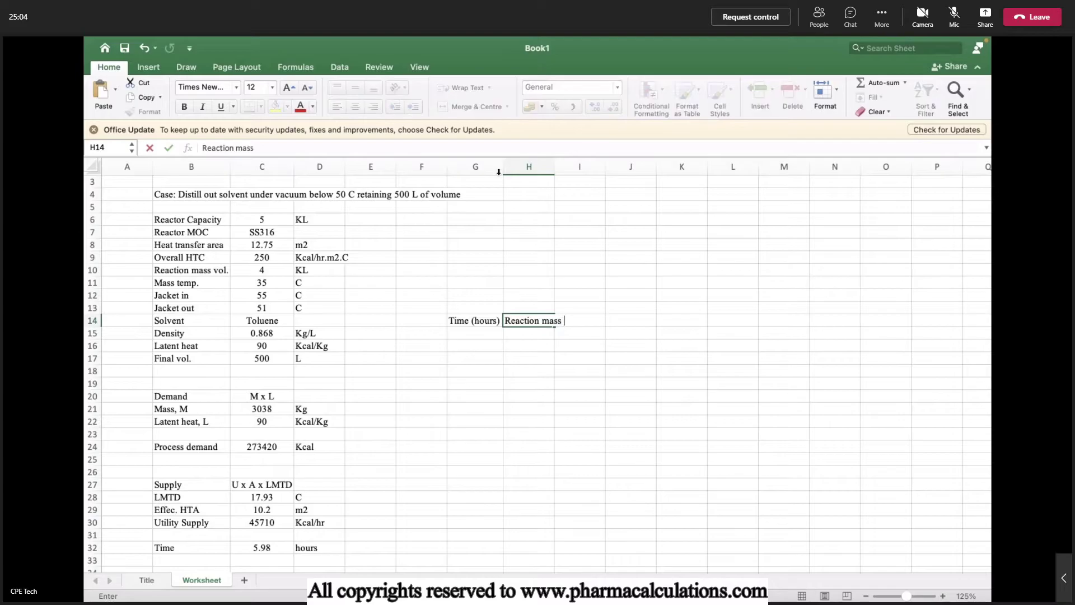
type("(L)")
key("Return")
key("Up")
key("Right")
mouse_move(555, 171)
left_mouse_down()
mouse_move(578, 172)
mouse_move(555, 173)
left_mouse_up()
- Enter the header "Distillate vol. (L)" in I14 and fit the width of column I to it
type("Distillate vol. (L)")
key("Return")
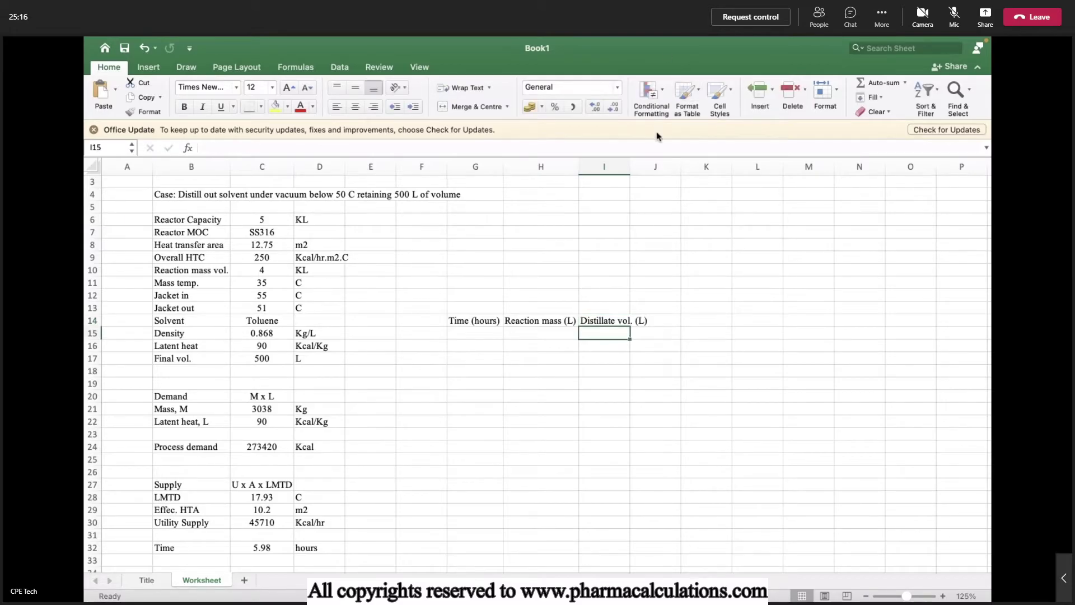
double_click(630, 166)
- Enter the header "Retained vol. (L)" in J14 and fit the width of column J to it
key("Up")
key("Right")
type("Retained vol. ")
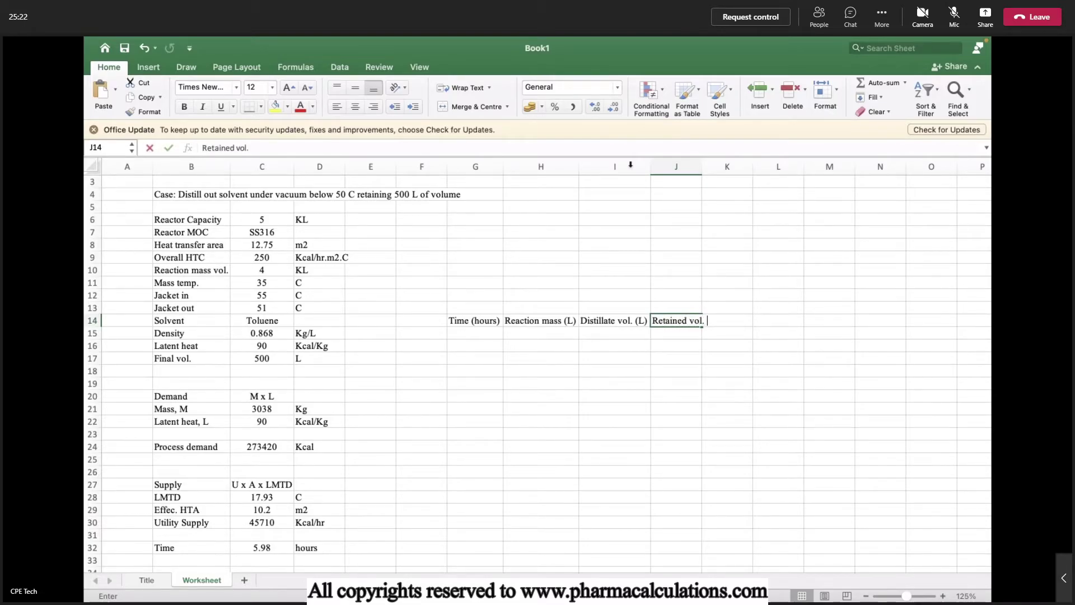
type("(L)")
key("Return")
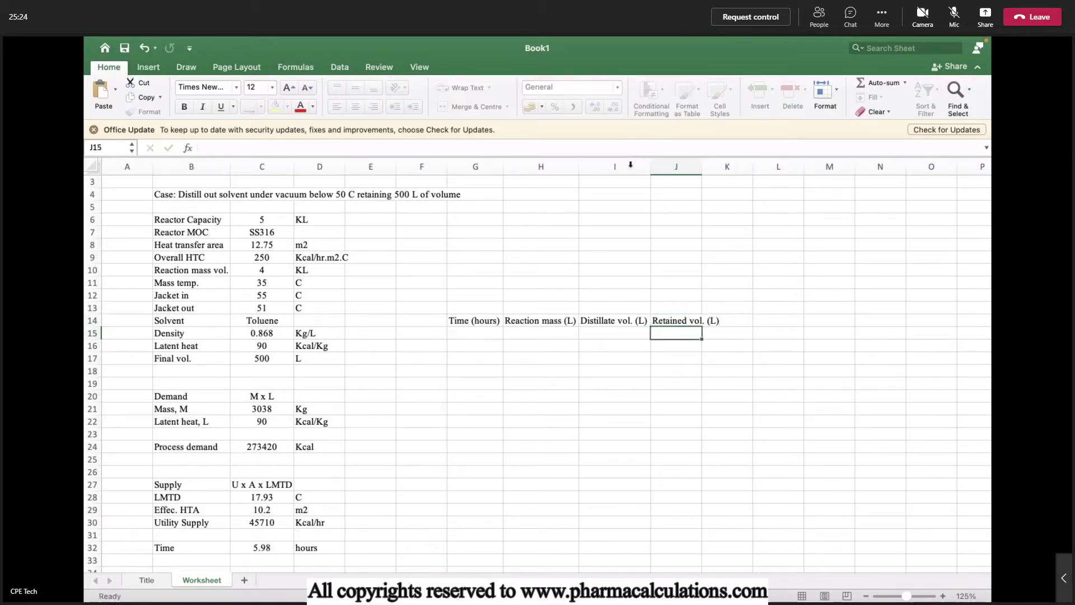
double_click(702, 166)
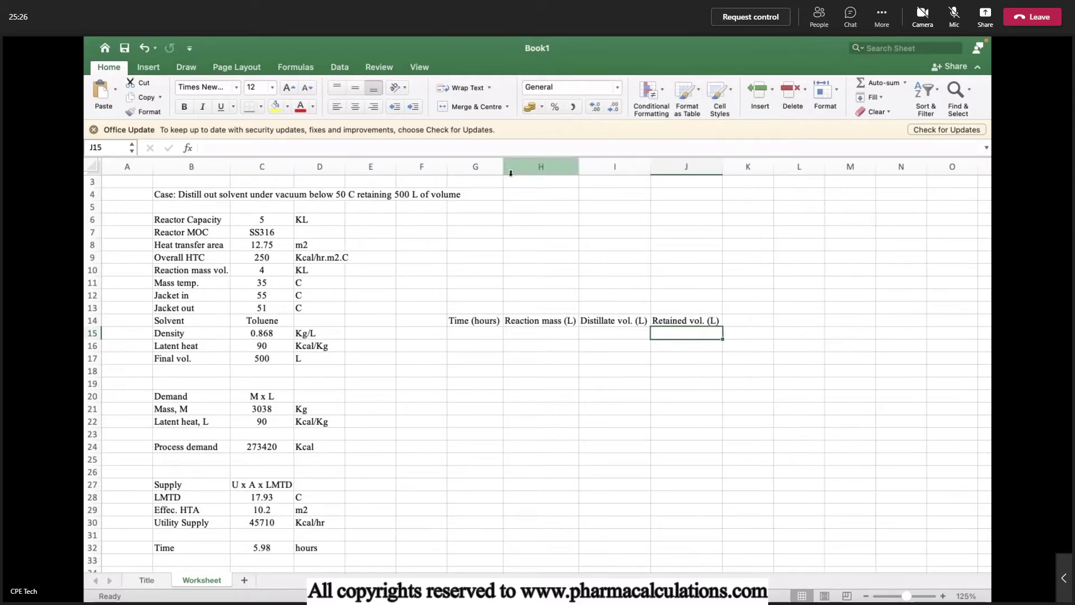
- Centre the contents of columns G to J horizontally and vertically
left_click_drag(477, 167, 675, 181)
left_click(355, 111)
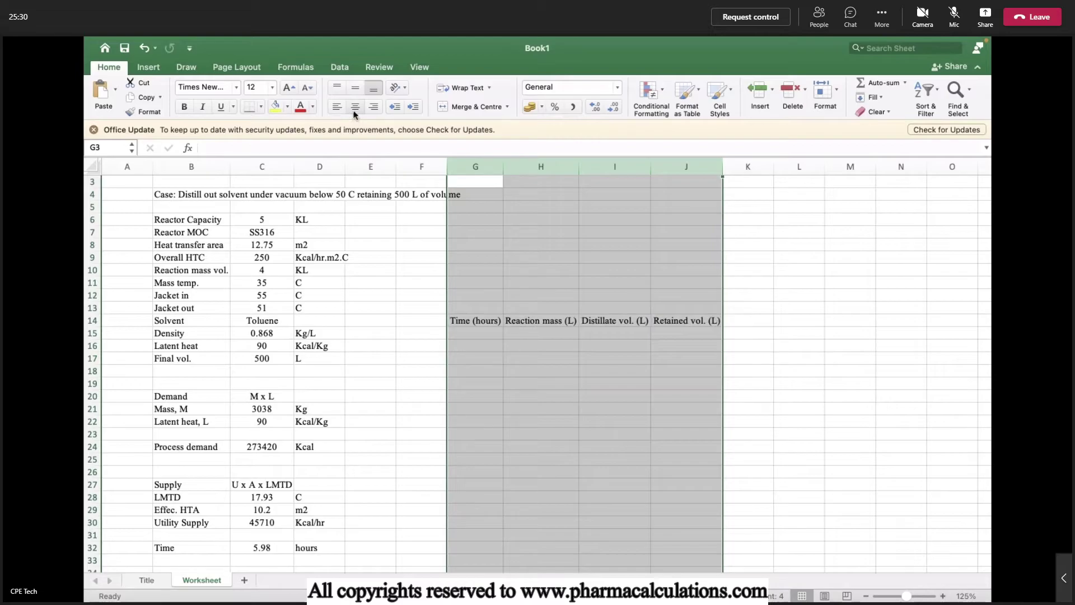
left_click(355, 88)
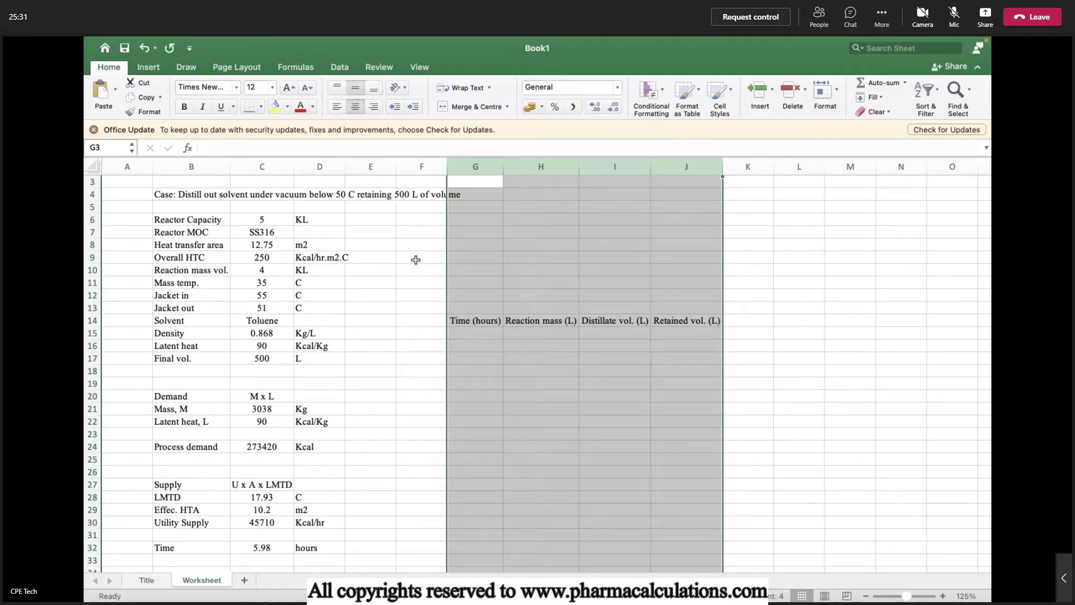
- Fill G15:G22 under "Time (hours)" with the hours 1 to 8
left_click(473, 332)
type("1 2 3 4 5 6 7")
key("Return")
type("8")
key("Return")
- Enter 4000 in H15 as the reaction mass for the first hour
left_click(517, 336)
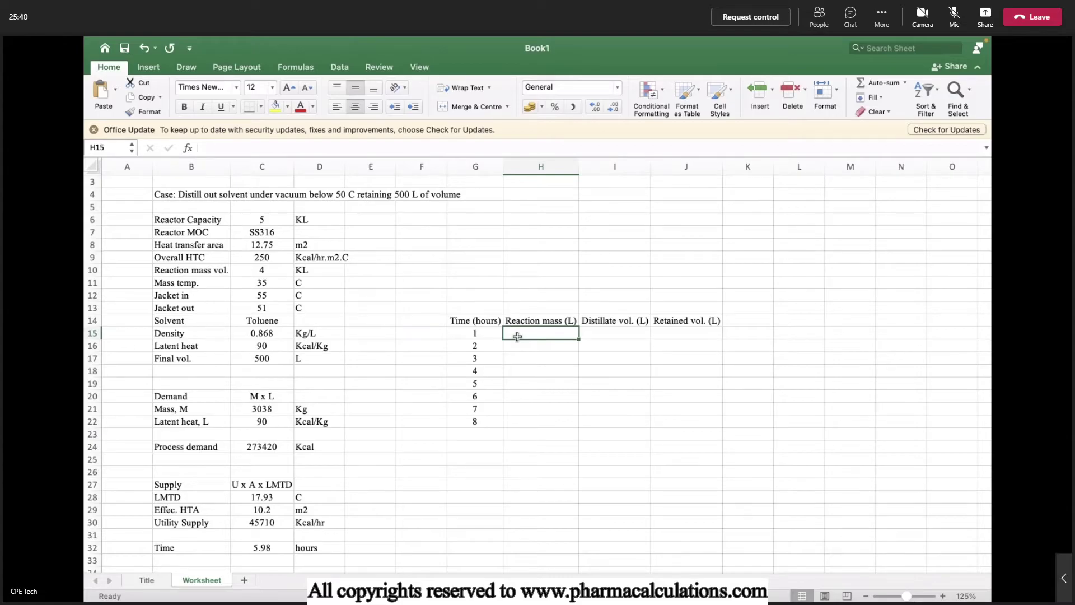
type("4")
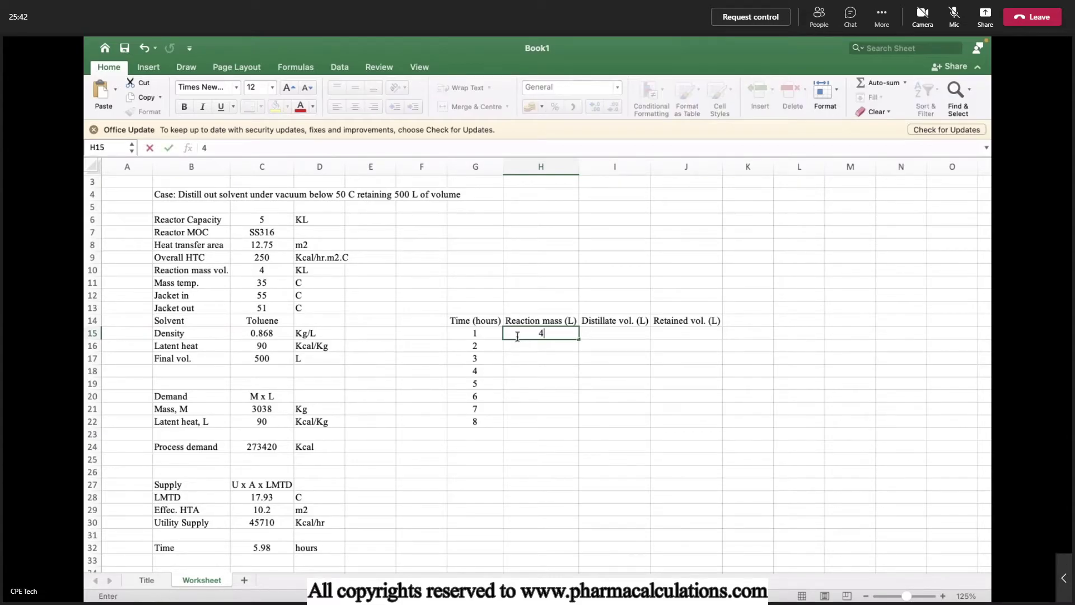
type("000")
key("Return")
- Enter the label "Distillate vol." in H10 and an equals sign in I10, above the hourly table
key("Up")
key("Right")
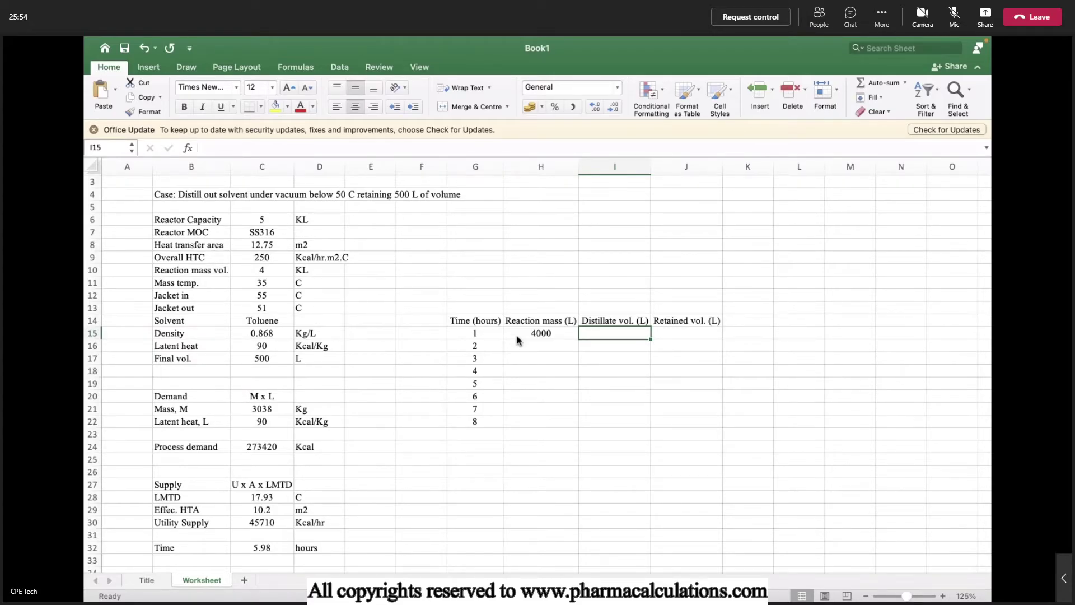
key("Up")
key("Up")
key("Up")
key("Up")
key("Up")
key("Left")
type("Di")
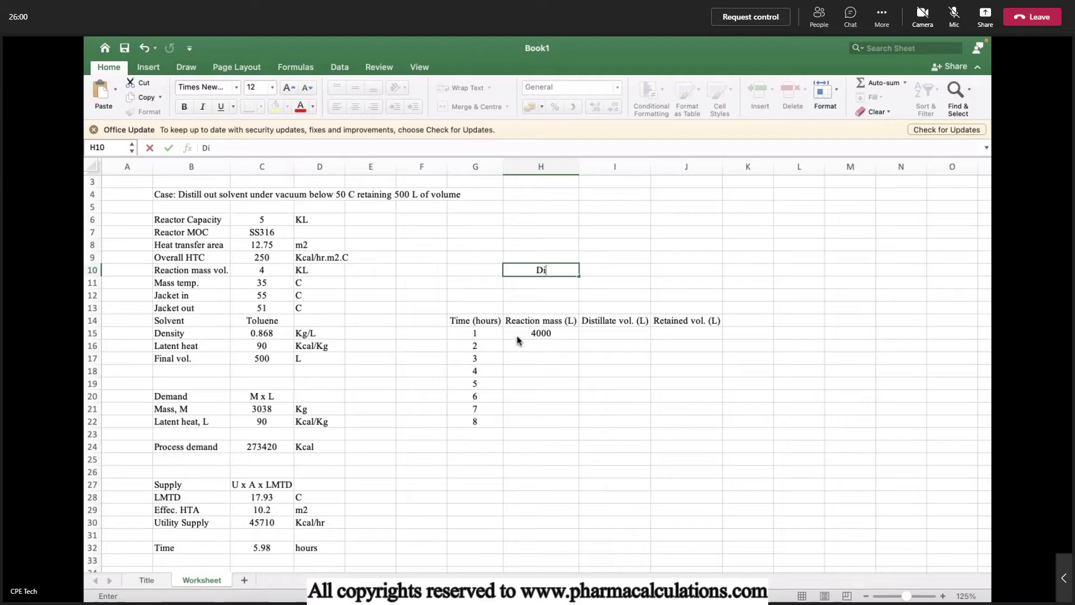
type("stillate vol.")
key("Tab")
type("=")
key("Tab")
- Enter the expression "U x A x LMTD / L" in J10 and widen column J to fit it
type("U")
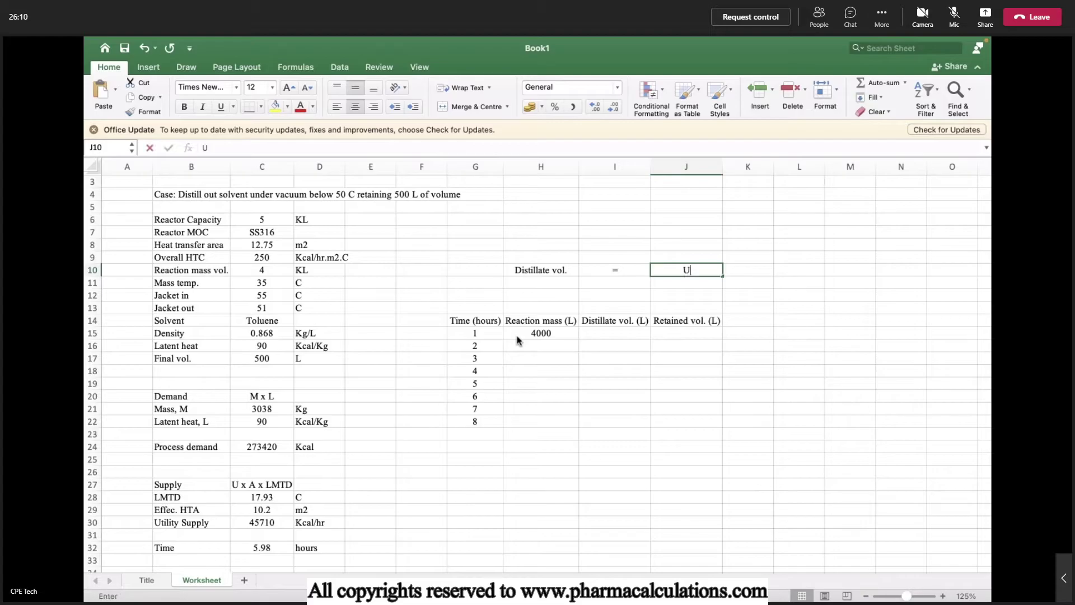
type(" x A ")
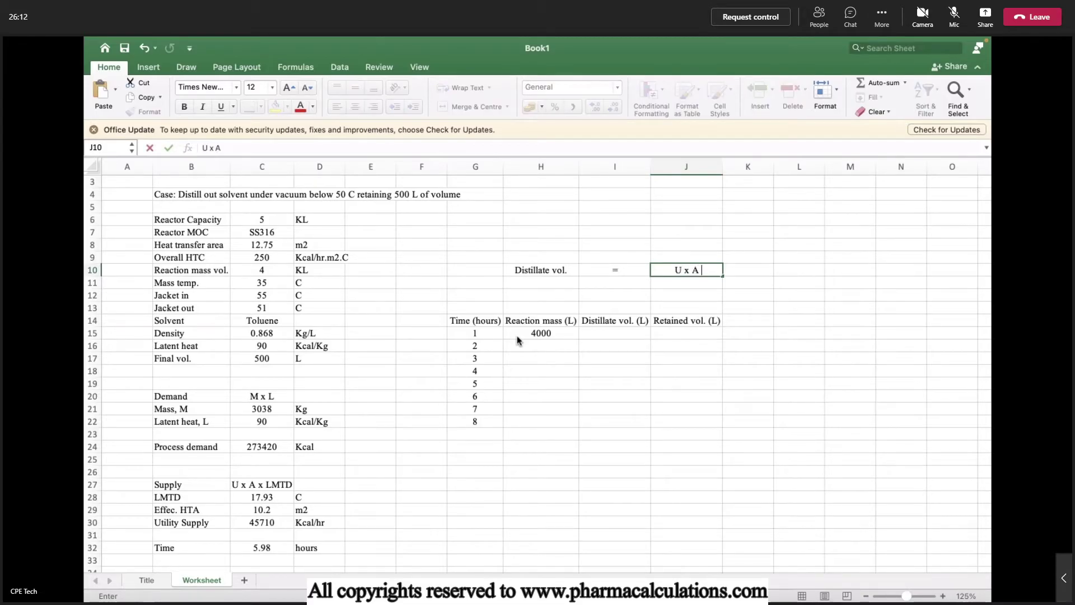
type("x LMTD / L")
key("Return")
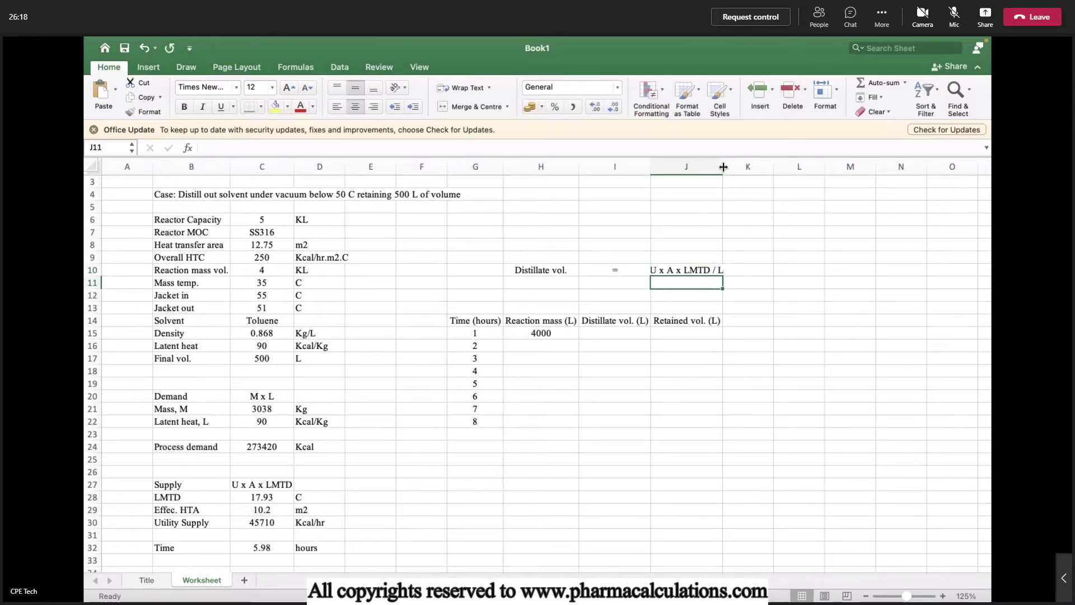
left_click_drag(723, 167, 734, 169)
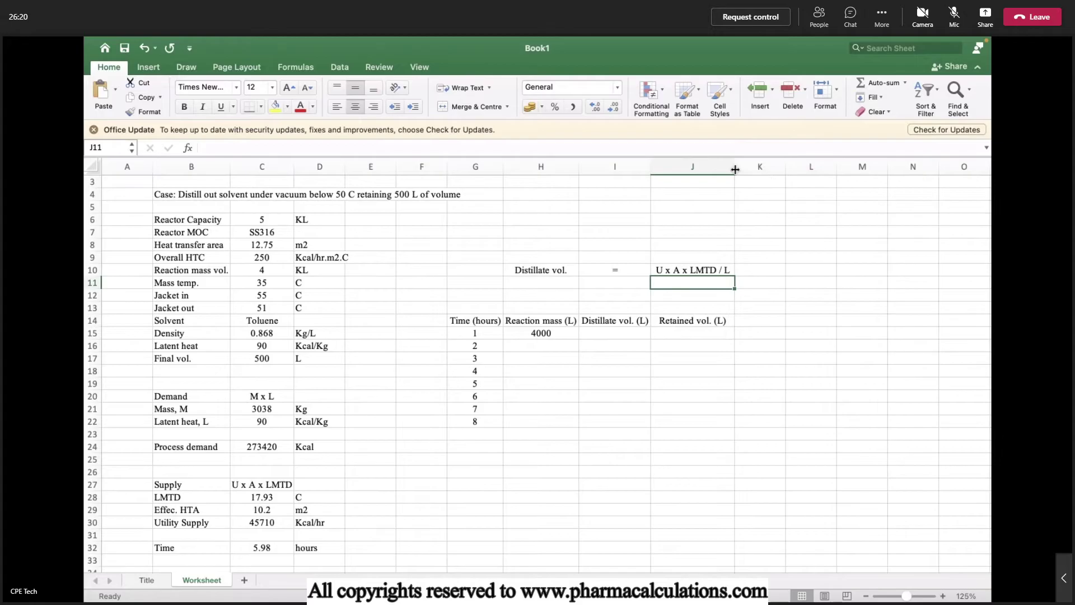
- Start the distillate volume formula in I15 with overall HTC times heat transfer area, =(C9*C8*
key("Down")
key("Down")
key("Down")
key("Down")
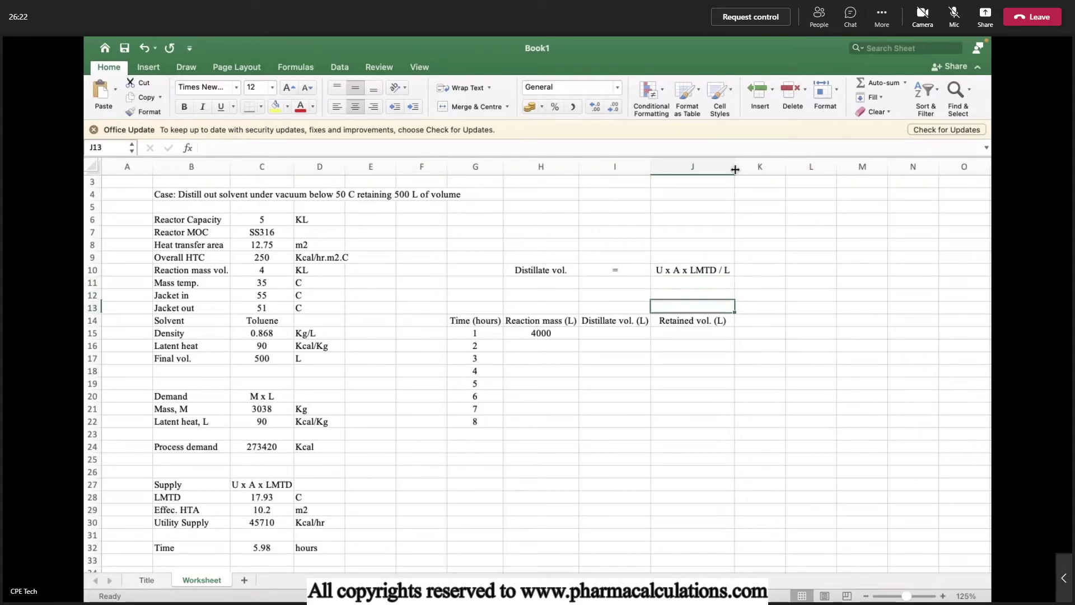
key("Left")
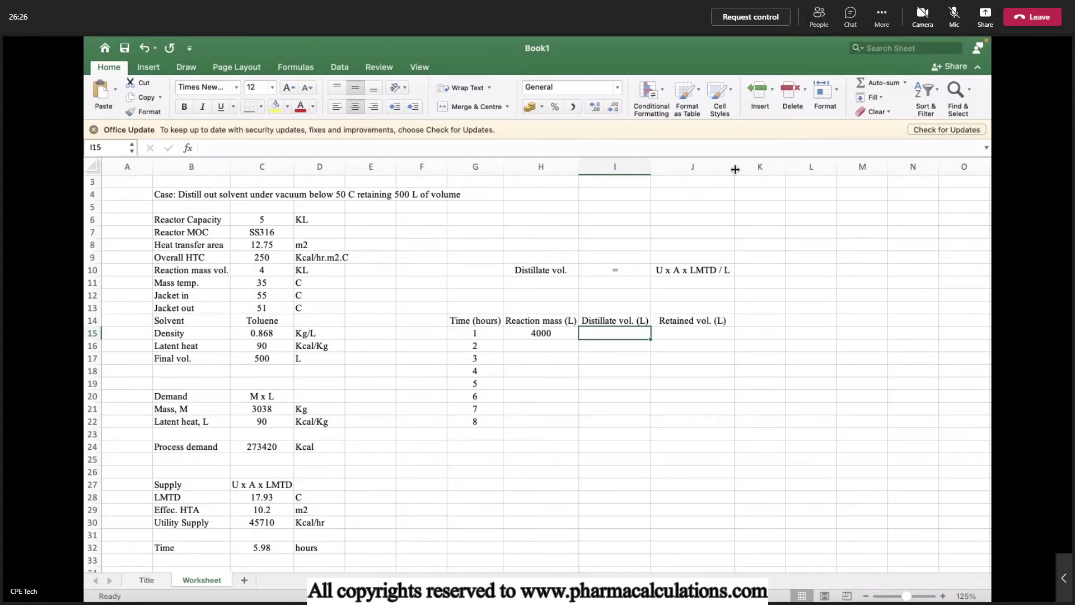
type("=(")
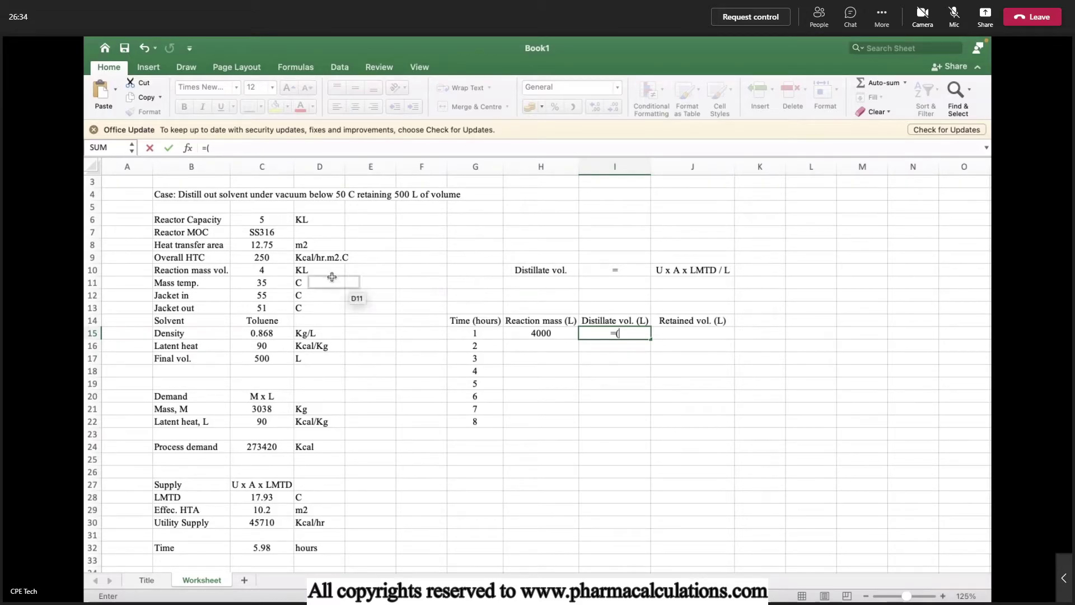
left_click(283, 260)
type("*")
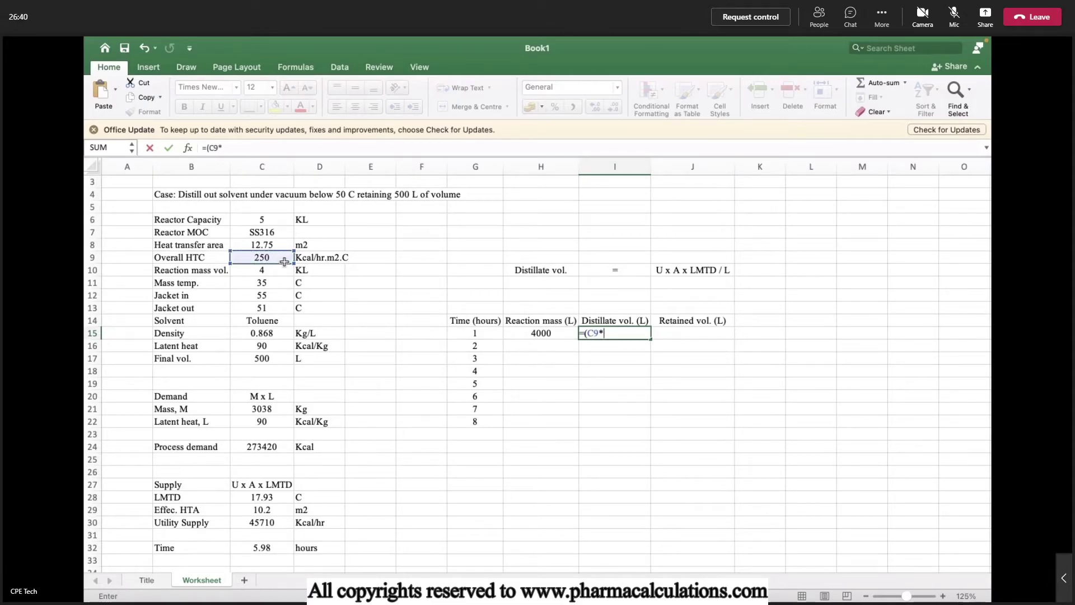
left_click(261, 246)
type("*")
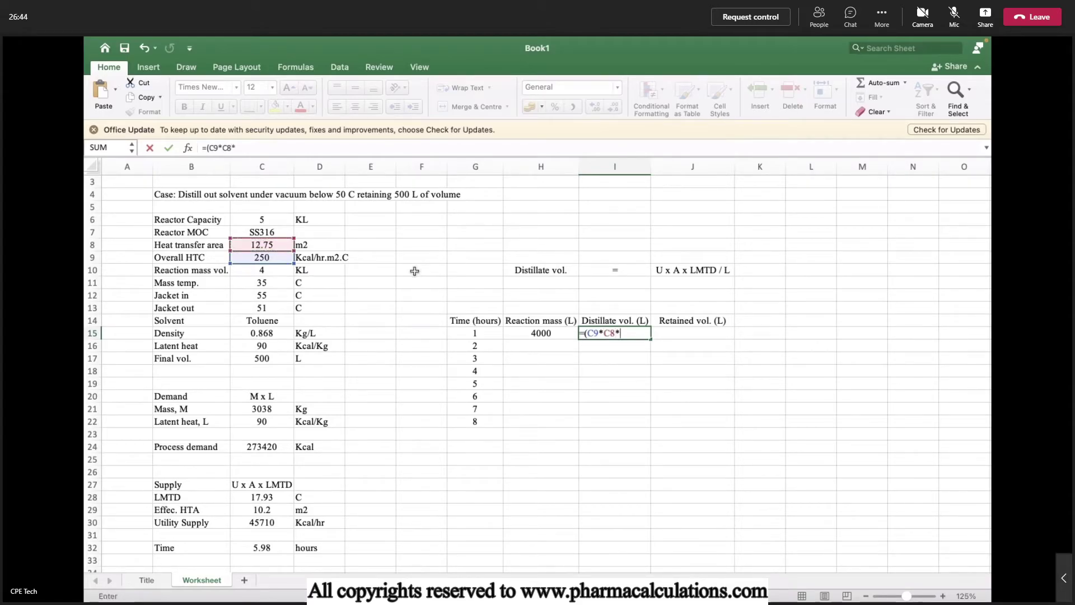
- Extend the I15 formula with the reactor's filled fraction, (H15/(C6*1000)), multiplied by the LMTD in C28
type("(")
left_click(519, 333)
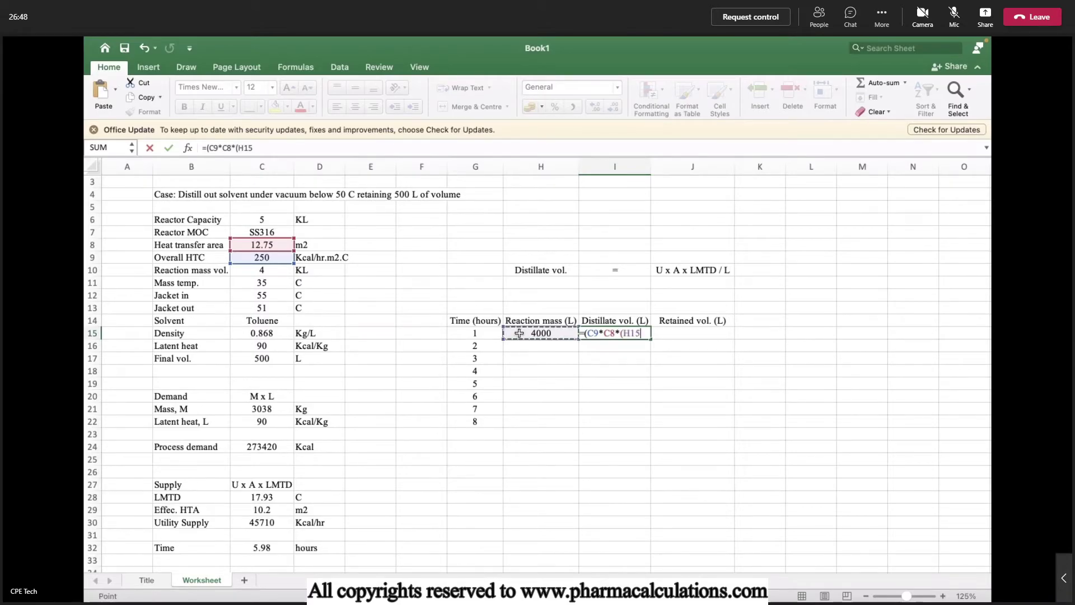
type("/")
left_click(249, 222)
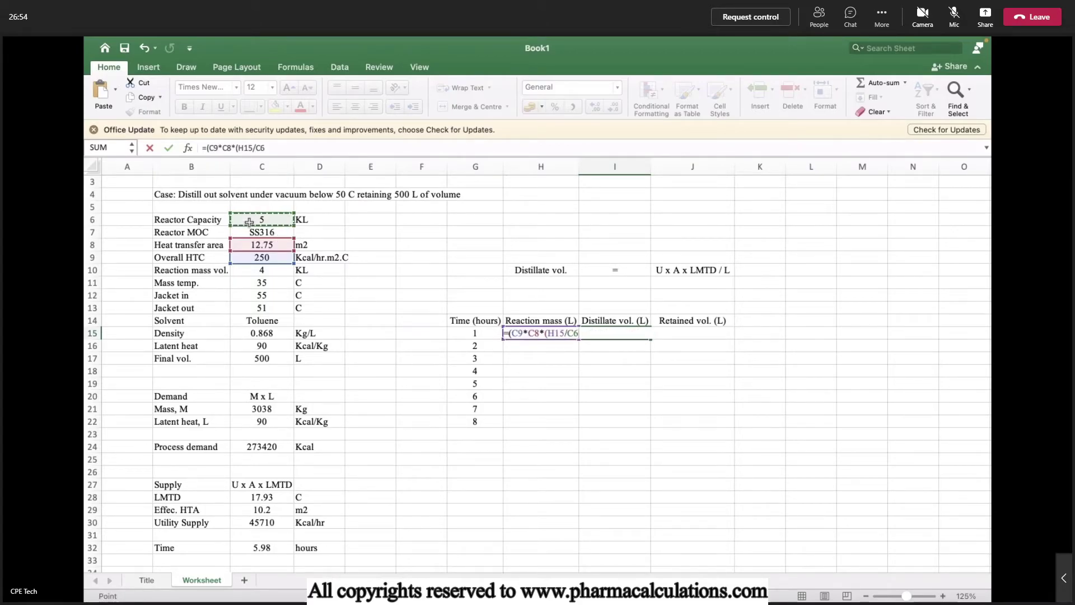
key("BackSpace")
key("BackSpace")
type("(")
left_click(246, 221)
type("*1000")
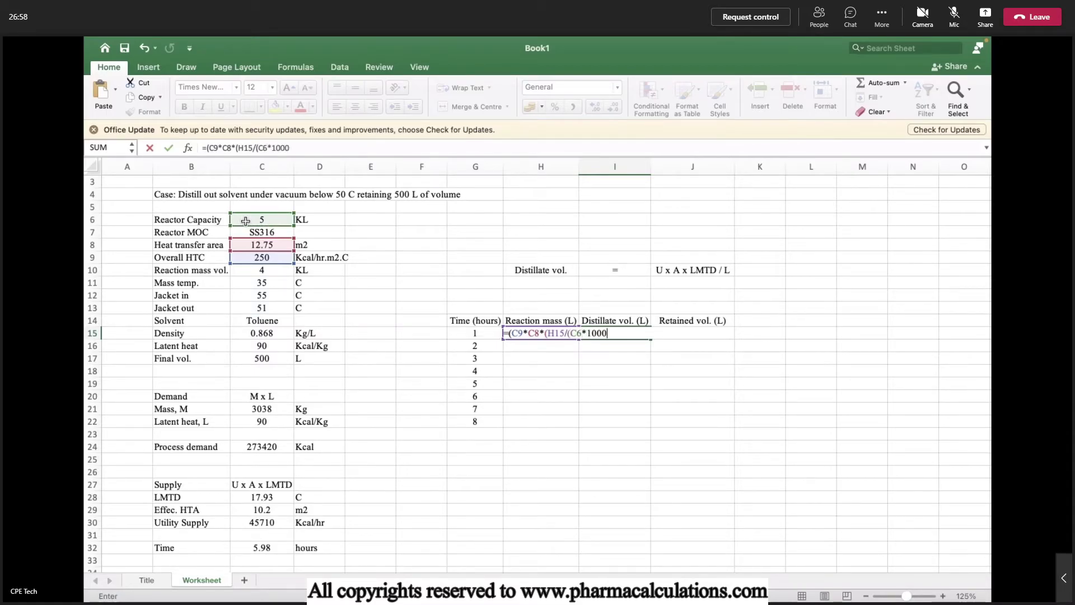
type("))")
type("*")
left_click(277, 498)
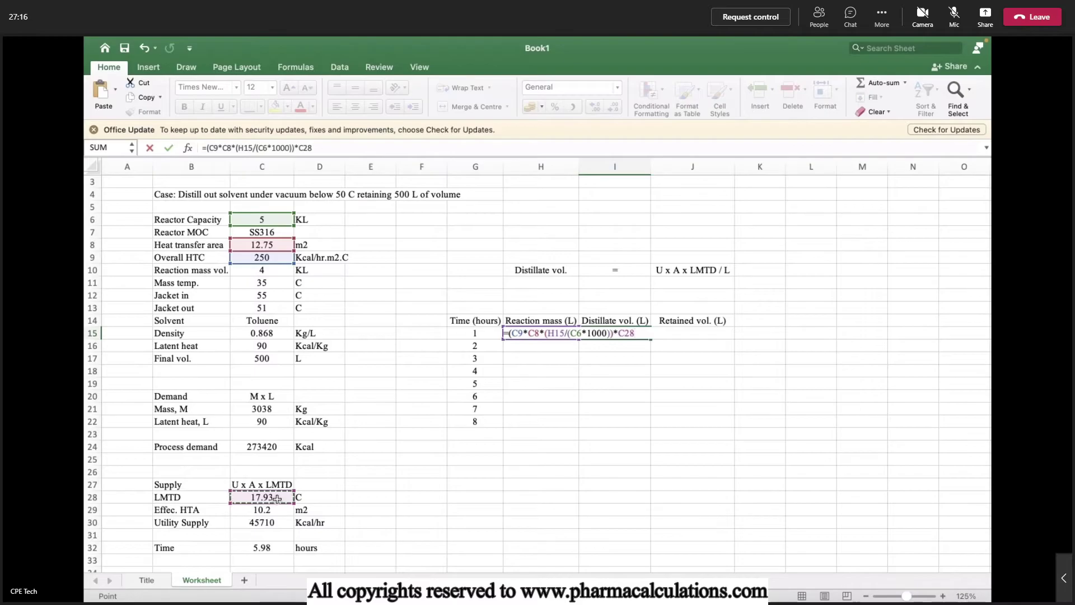
- Complete the distillate volume formula in I15 by dividing by the latent heat in C16 and the density in C15
type(")/")
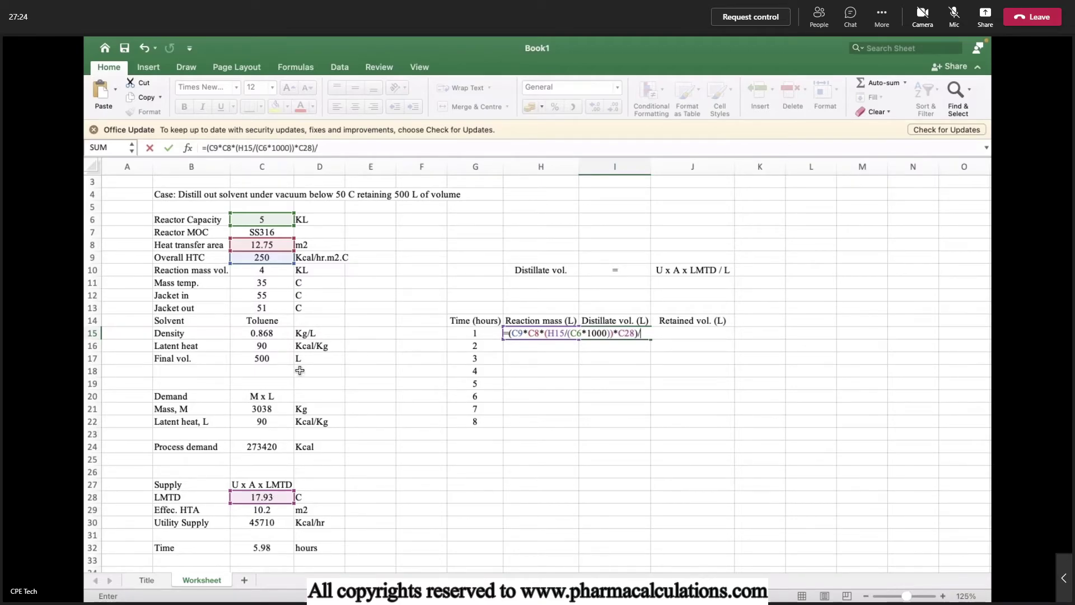
left_click(274, 348)
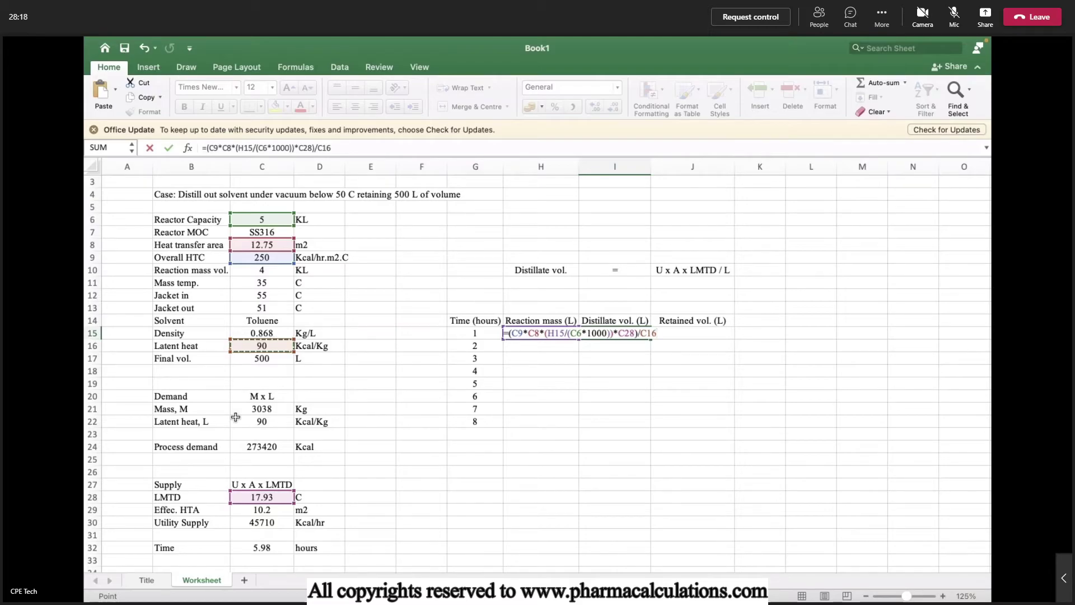
type("/")
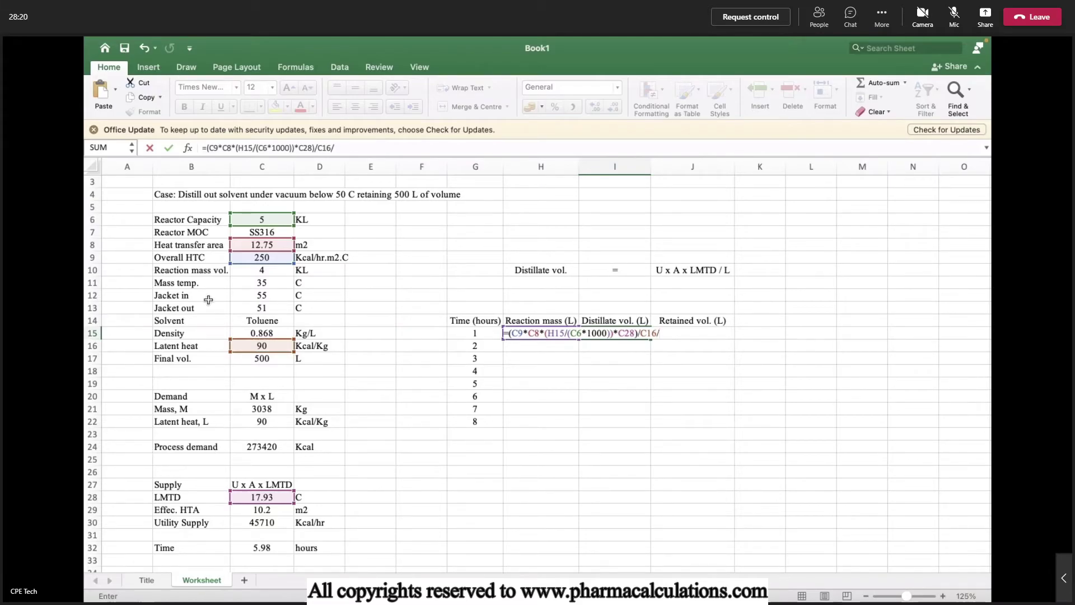
left_click(264, 333)
key("Return")
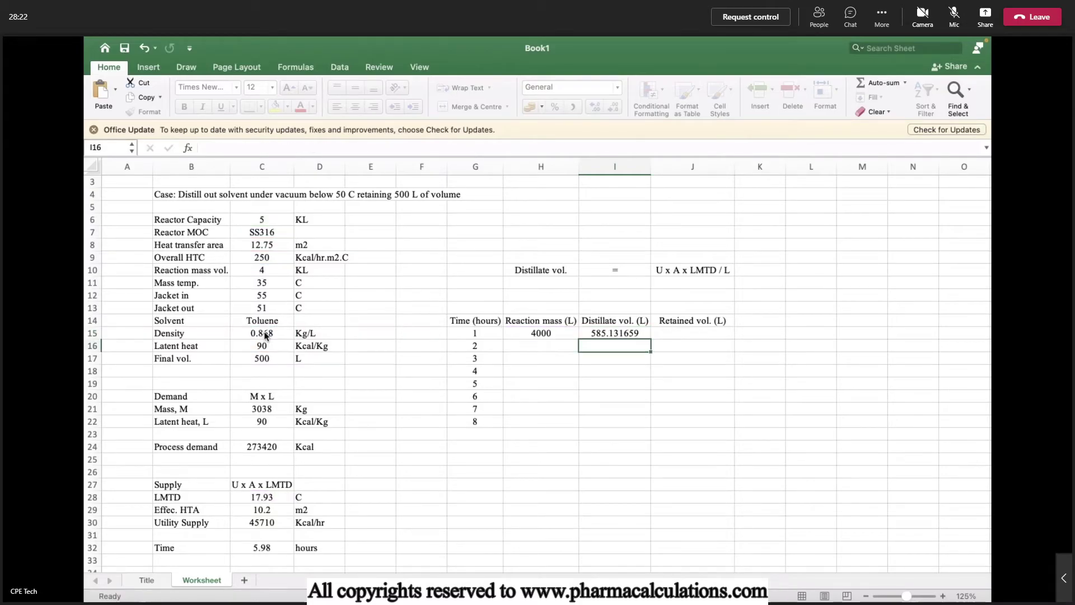
- Format the distillate volume in I15 to show no decimal places
key("Up")
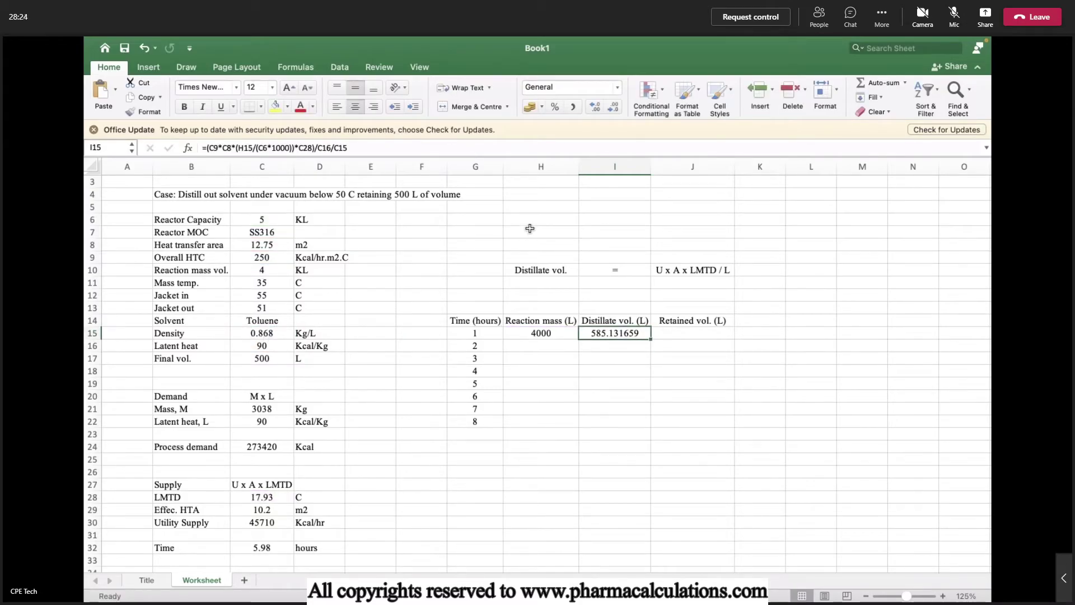
left_click(614, 107)
left_click(614, 107)
left_click(614, 107)
left_click(615, 107)
left_click(615, 107)
left_click(614, 107)
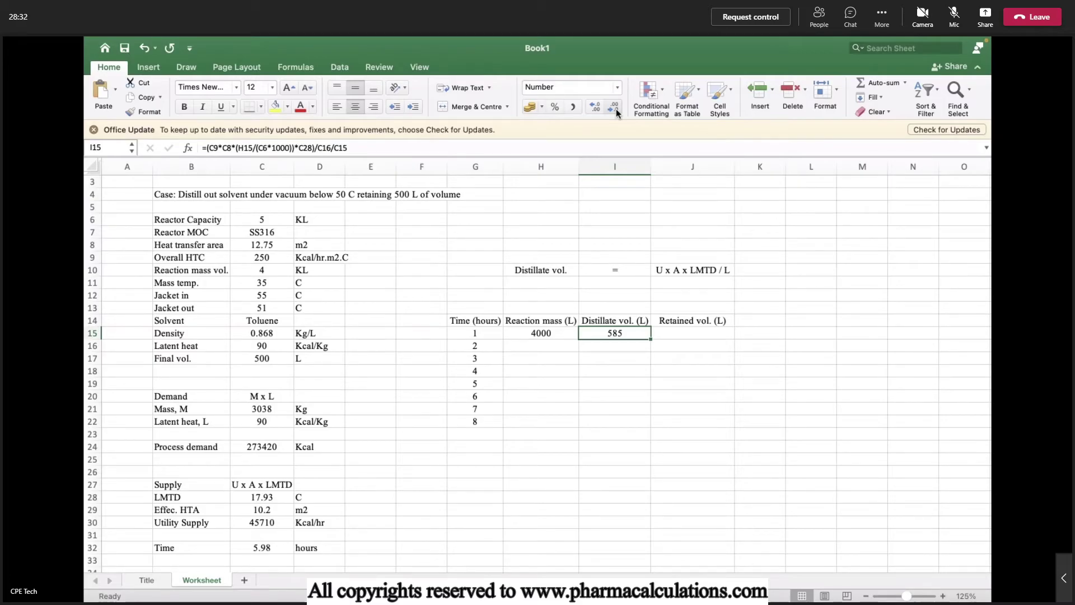
- Calculate the retained volume in J15 as reaction mass minus distillate volume, =H15-I15
key("Right")
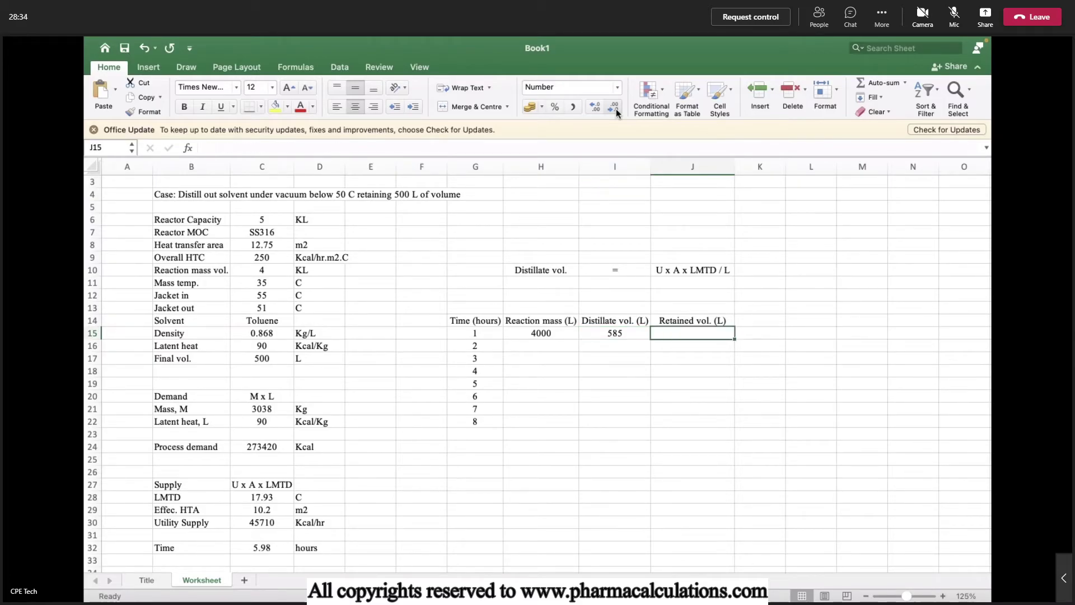
type("=")
key("Left")
key("Left")
type("-")
key("Left")
key("Return")
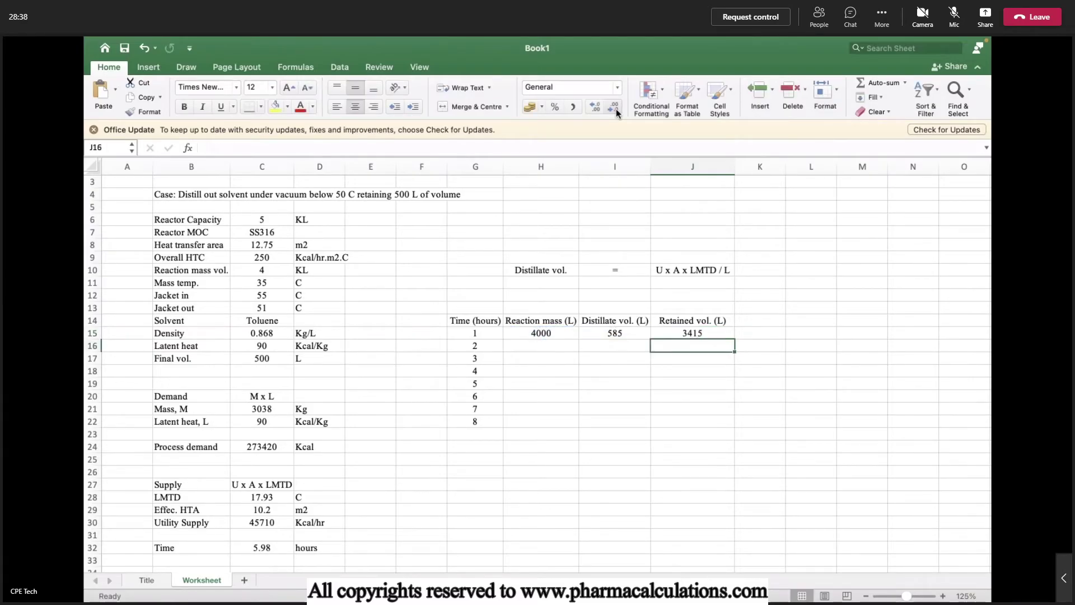
- Link the second hour's reaction mass in H16 to the first hour's retained volume with =J15
key("Left")
key("Left")
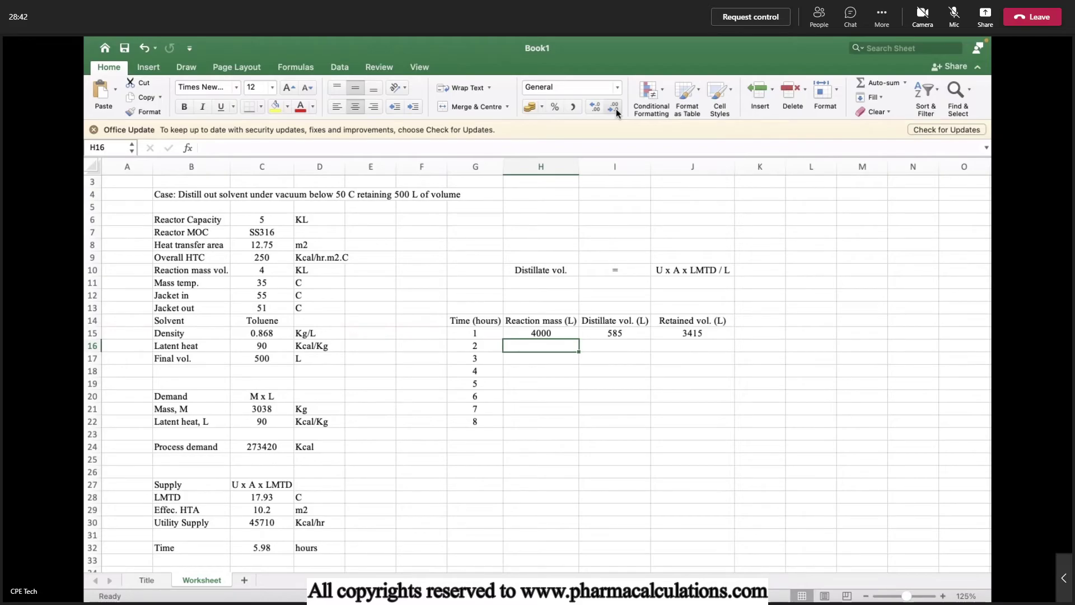
type("=")
key("Up")
key("Right")
key("Right")
key("Return")
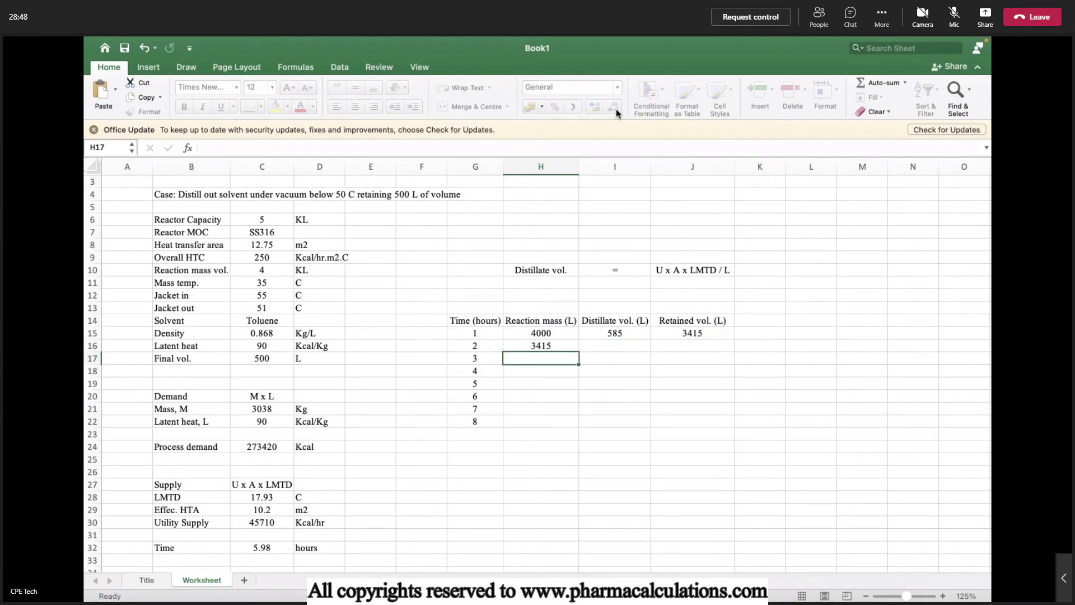
- Make the overall HTC and heat transfer area references absolute in the I15 formula, as $C$9 and $C$8
key("Up")
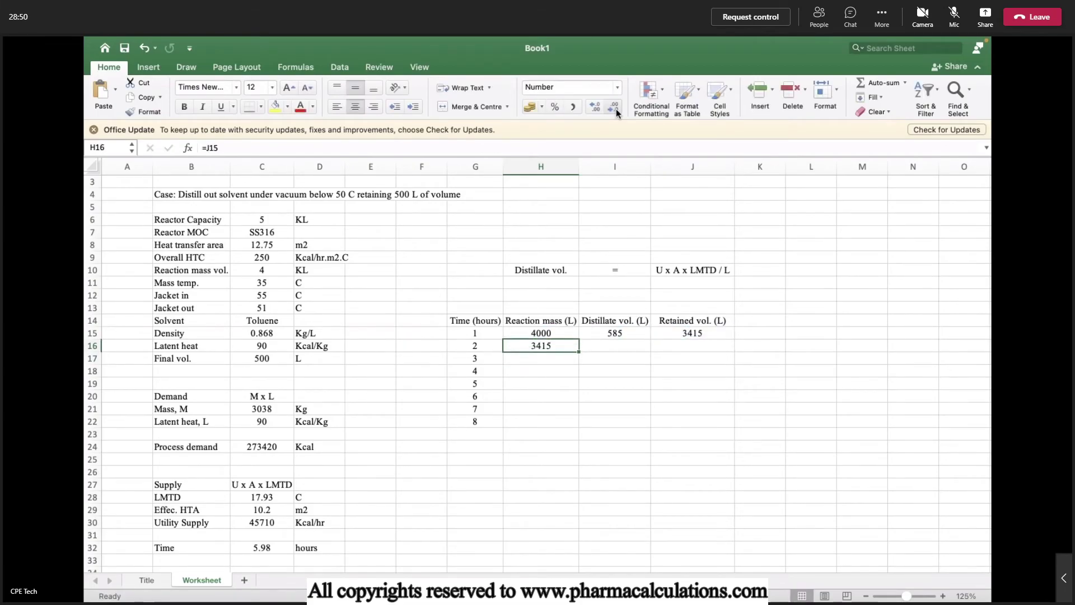
key("Right")
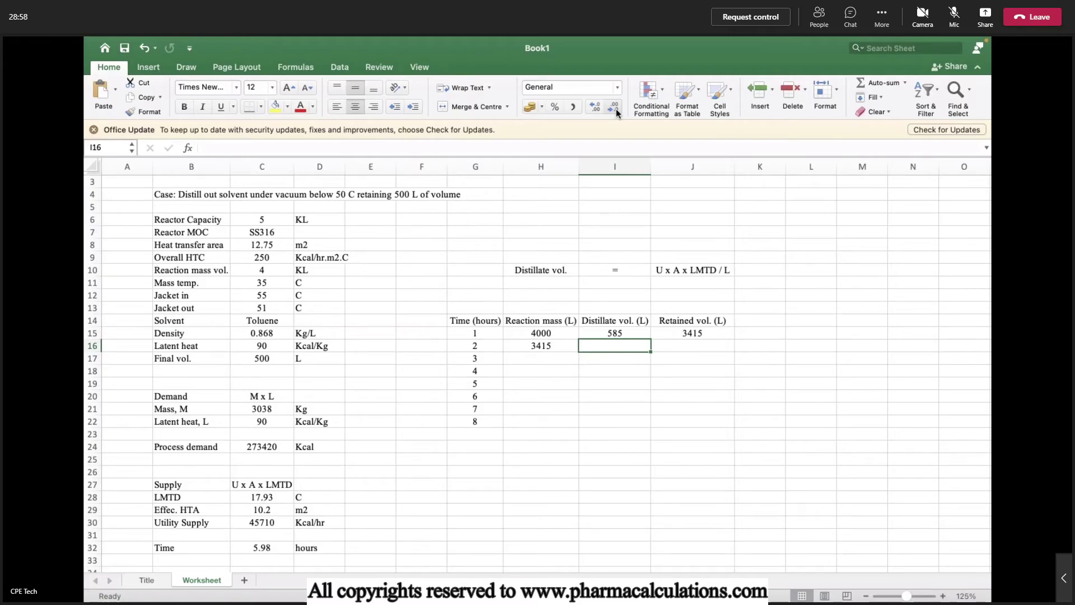
key("Up")
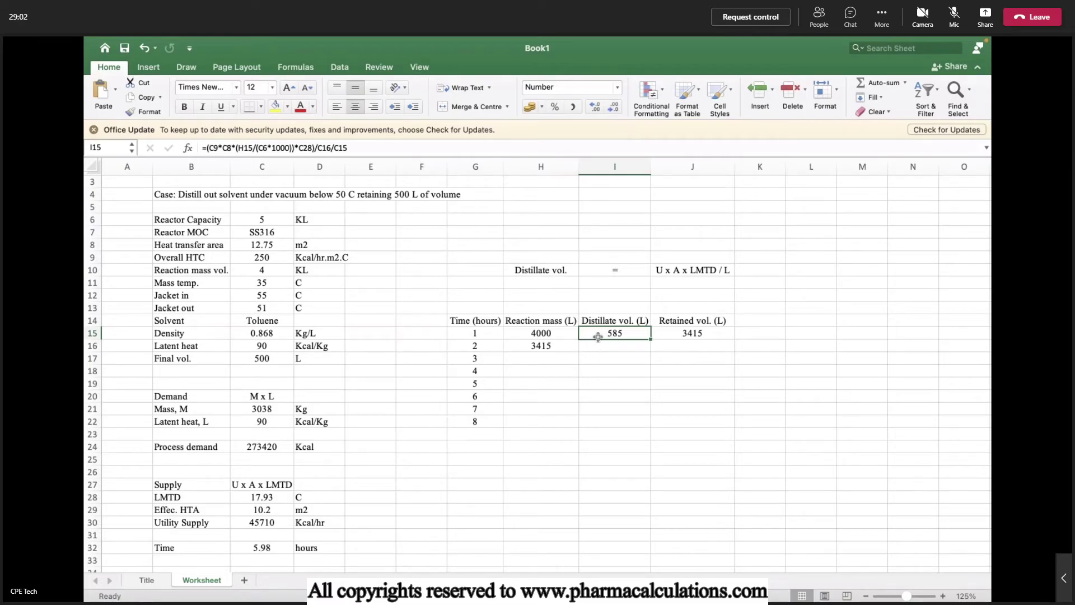
double_click(619, 332)
left_click(515, 334)
type("$C")
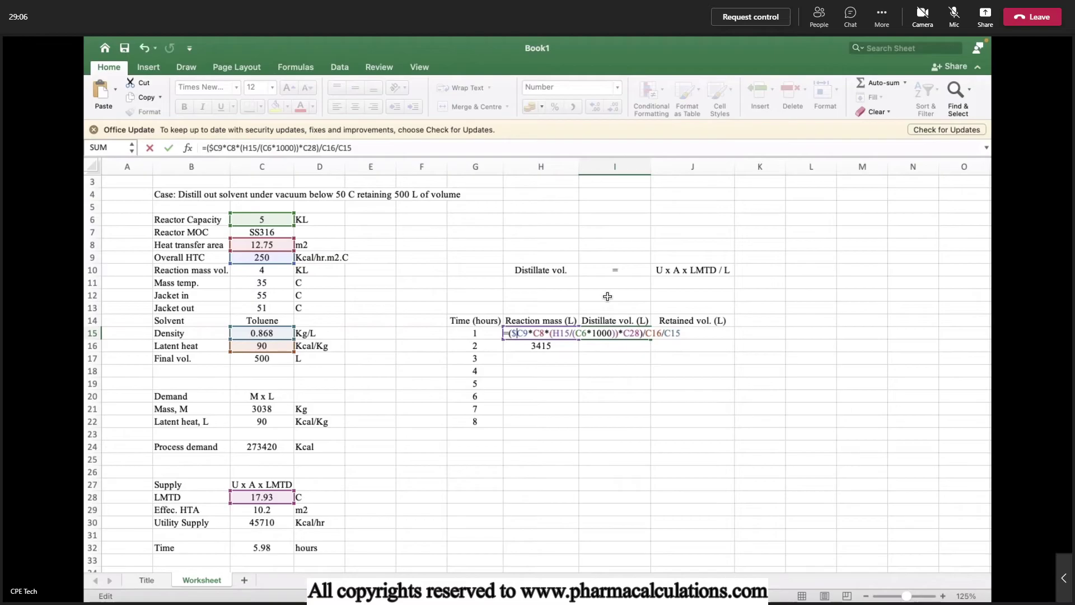
type("$")
key("Right")
key("Right")
type("$")
key("Right")
type("$")
key("Right")
key("Right")
key("Right")
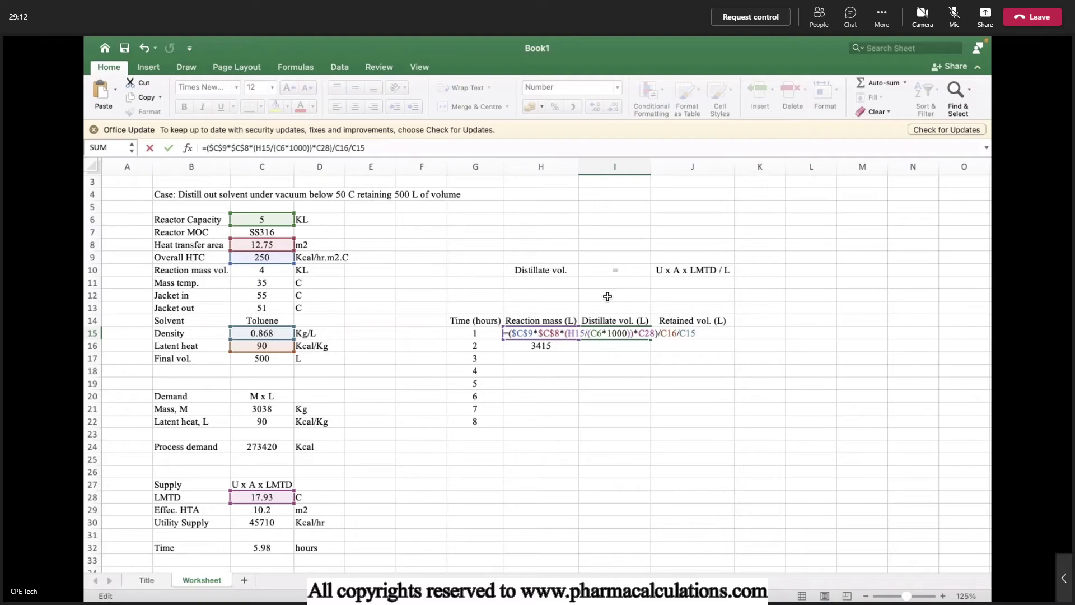
- Make the reactor capacity and LMTD references in the I15 formula absolute, as $C$6 and $C$28
key("Right")
type("$C$")
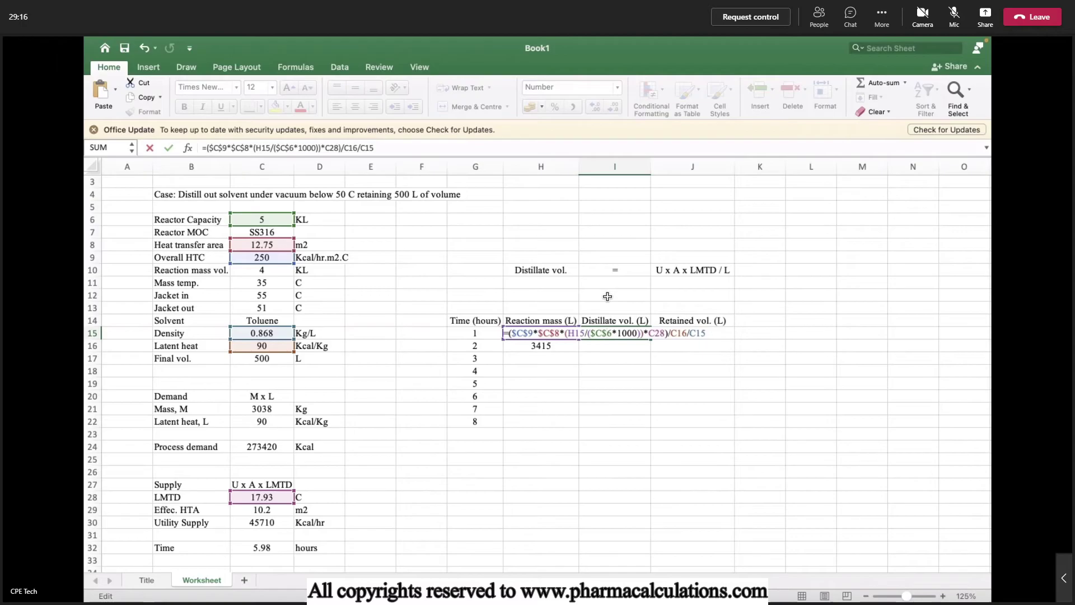
key("Right")
key("Right")
key("Right")
key("Right")
key("Right")
key("Right")
key("Right")
type("$")
key("Right")
type("$")
- Make the latent heat and density references absolute as $C$16 and $C$15, and commit the I15 formula
key("Right")
key("Right")
key("Right")
key("Right")
type("$")
key("Right")
type("$")
key("Right")
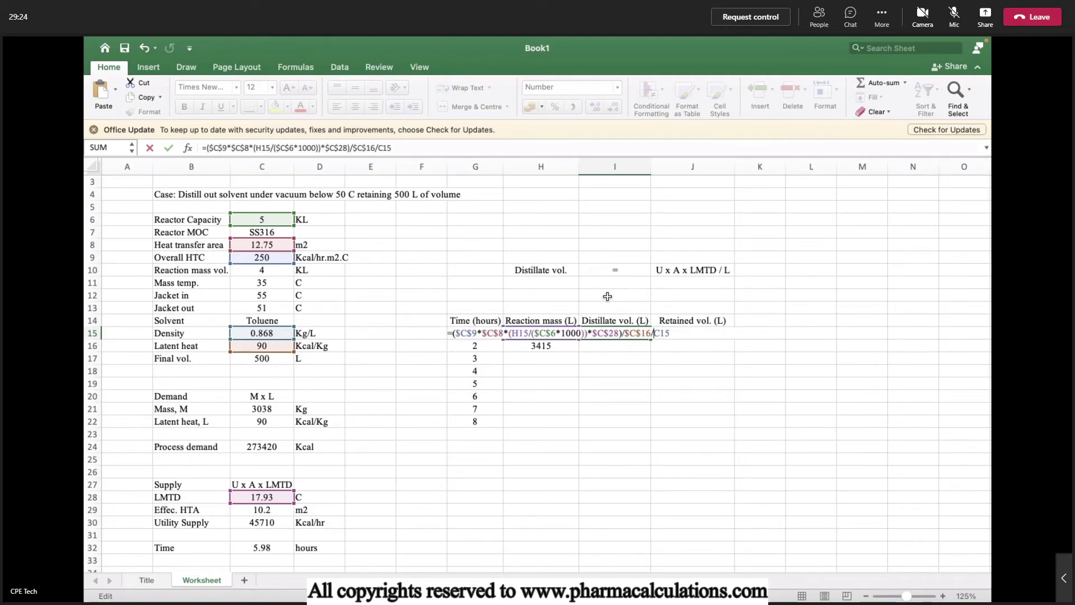
type("$")
key("Right")
type("$")
key("Return")
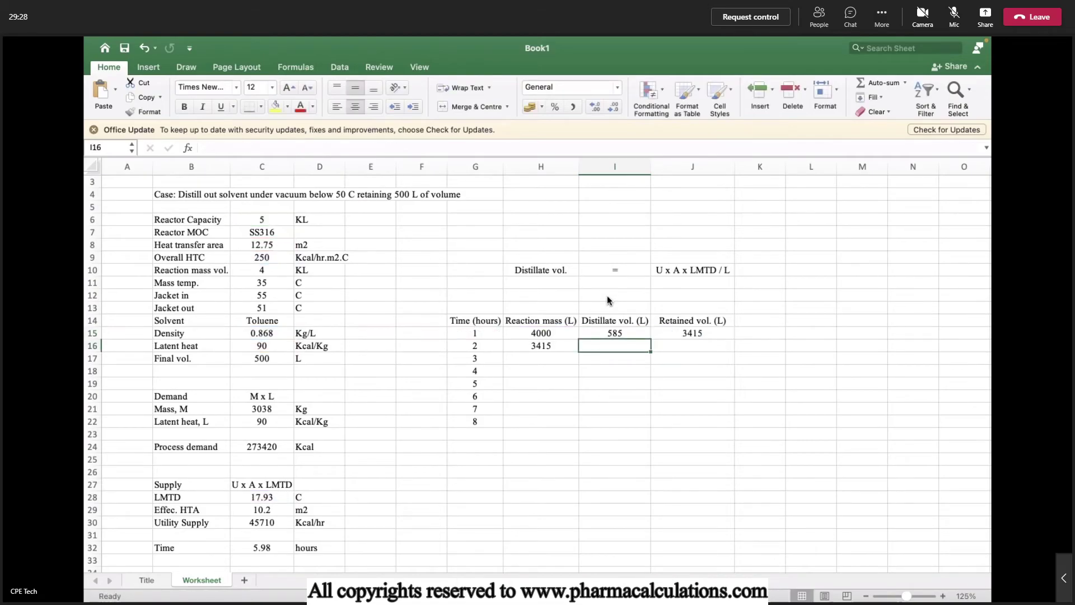
- Copy the distillate volume formula from I15 to I16 and fill the retained volume formula down into J16
key("Up")
key("super+c")
key("Down")
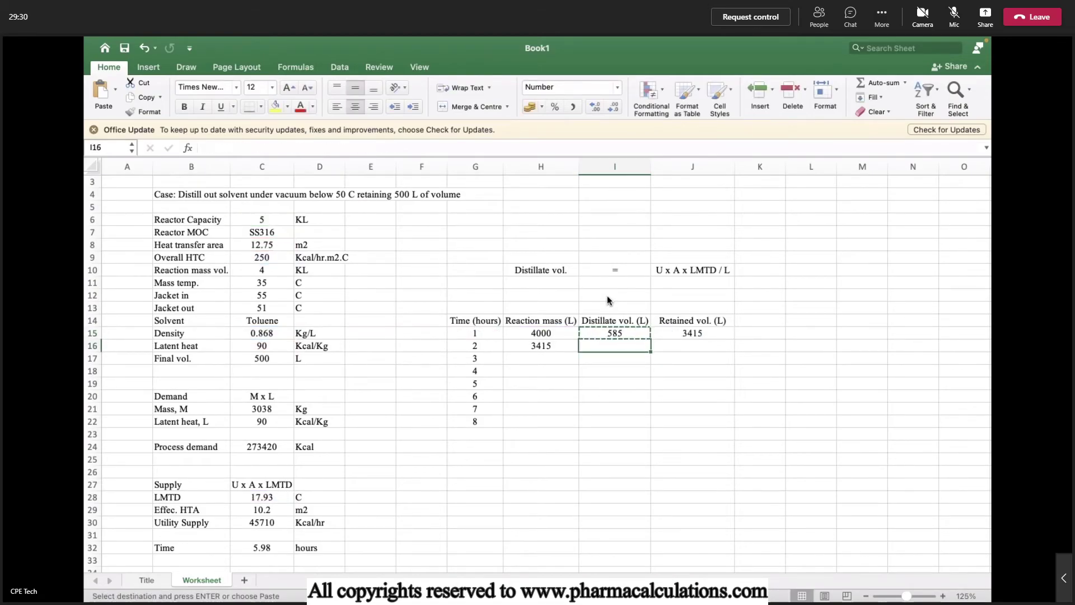
key("super+v")
key("Right")
key("super+d")
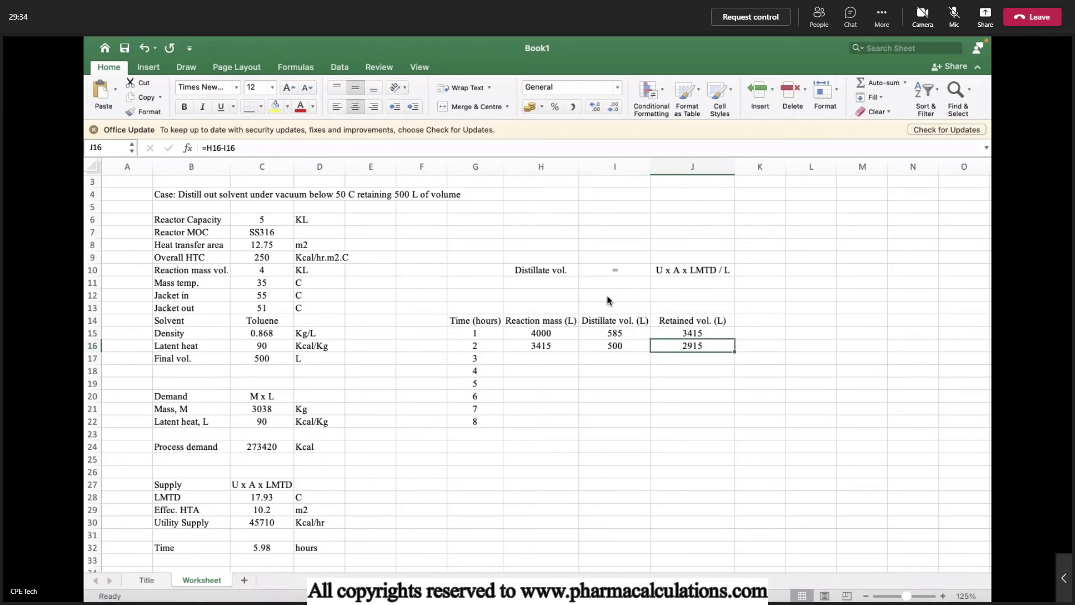
- Fill the reaction mass, distillate and retained volume formulas down through hours 3 and 4, rows 17 and 18
key("Left")
key("Left")
key("Down")
key("super+d")
key("Right")
key("super+d")
key("Right")
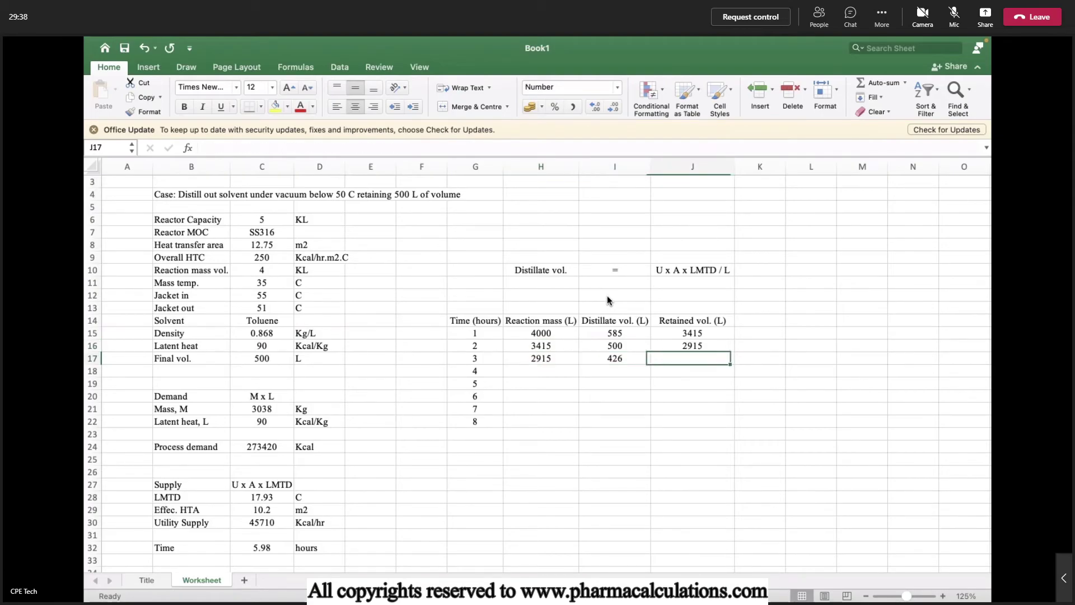
key("super+d")
key("Down")
key("Left")
key("Left")
key("super+d")
key("Right")
key("super+d")
key("Right")
key("super+d")
- Extend the three volume formulas to hours 5 and 6 in rows 19 and 20, with H20 set to =J19
key("Down")
key("Left")
key("Left")
key("super+d")
key("Right")
key("super+d")
key("Right")
key("super+d")
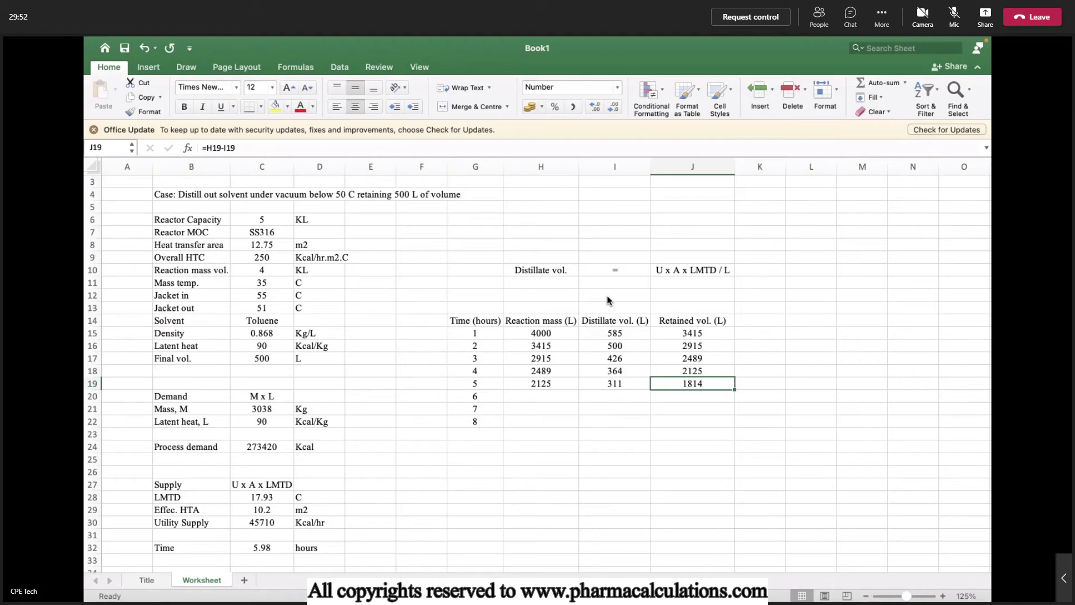
key("Left")
key("Left")
key("Down")
type("=J19")
key("Tab")
key("ctrl+d")
key("Tab")
key("ctrl+d")
- Fill the reaction mass, distillate and retained volume formulas down through hours 7 and 8, rows 21 and 22
key("Down")
key("Left")
key("Left")
key("ctrl+d")
key("Tab")
key("ctrl+d")
key("Tab")
key("ctrl+d")
key("Down")
key("Left")
key("Left")
key("ctrl+d")
key("Tab")
key("ctrl+d")
key("Tab")
key("ctrl+d")
- Continue the three volume formulas beyond hour 8 into rows 23 and 24 of columns H to J
key("Down")
key("Left")
key("Left")
key("ctrl+d")
key("Tab")
key("ctrl+d")
key("Tab")
key("ctrl+d")
key("Down")
key("Left")
key("Left")
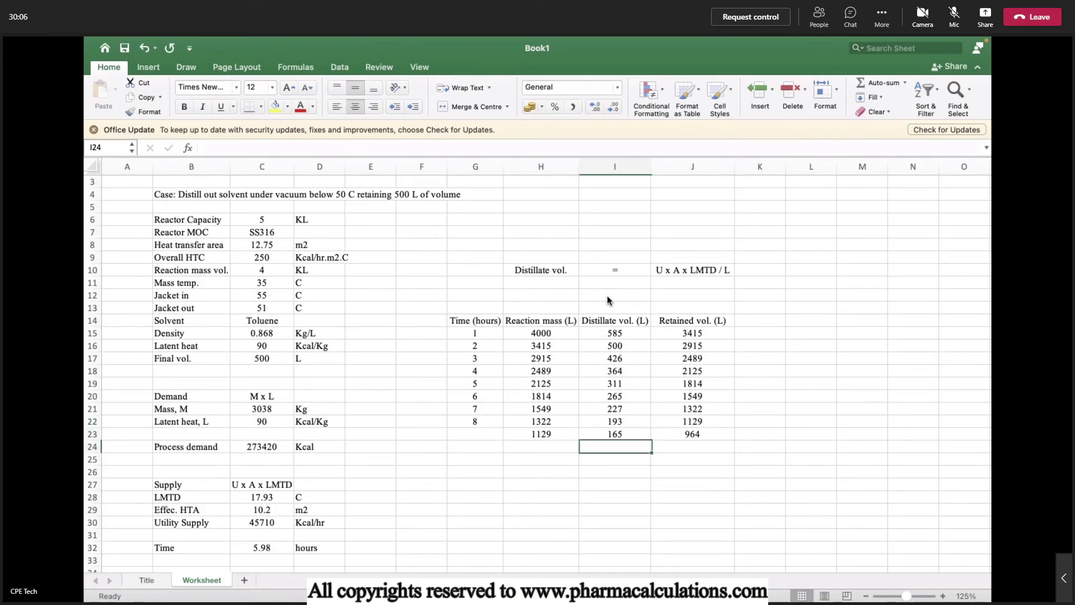
key("ctrl+d")
key("Tab")
key("ctrl+d")
key("Tab")
key("ctrl+d")
- Fill the reaction mass, distillate and retained volume formulas down through rows 25 to 27
key("Down")
key("Left")
key("Left")
key("ctrl+d")
key("Tab")
key("ctrl+d")
key("Tab")
key("ctrl+d")
key("Down")
key("Left")
key("Left")
key("ctrl+d")
key("Tab")
key("ctrl+d")
key("Tab")
key("ctrl+d")
key("Down")
key("Left")
key("Left")
key("ctrl+d")
key("Tab")
key("ctrl+d")
key("Tab")
key("ctrl+d")
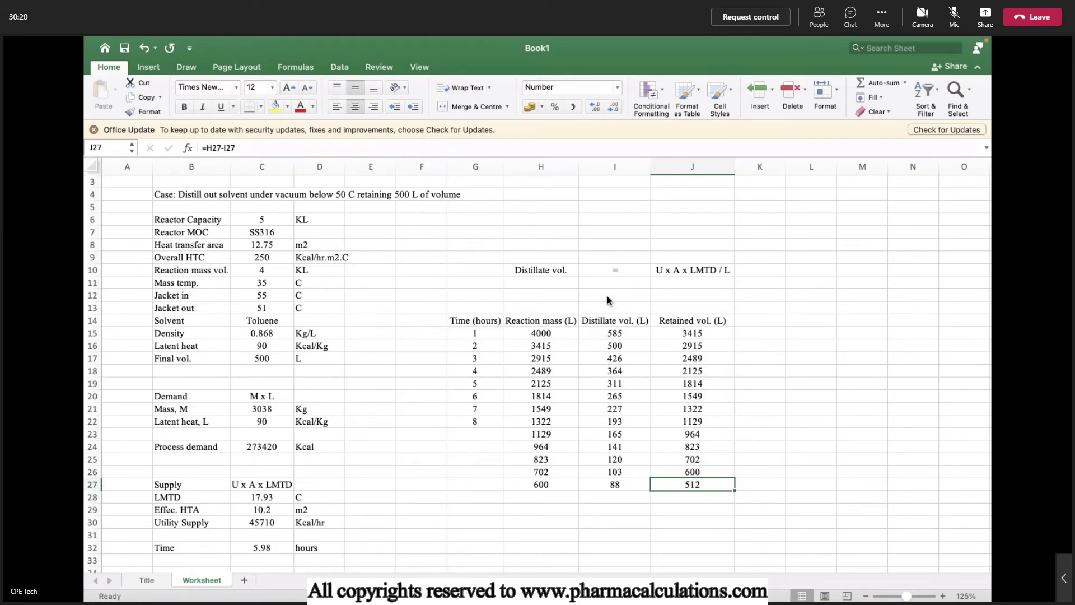
- Fill the reaction mass, distillate and retained volume formulas down into row 28 of columns H to J
key("Down")
key("Left")
key("Left")
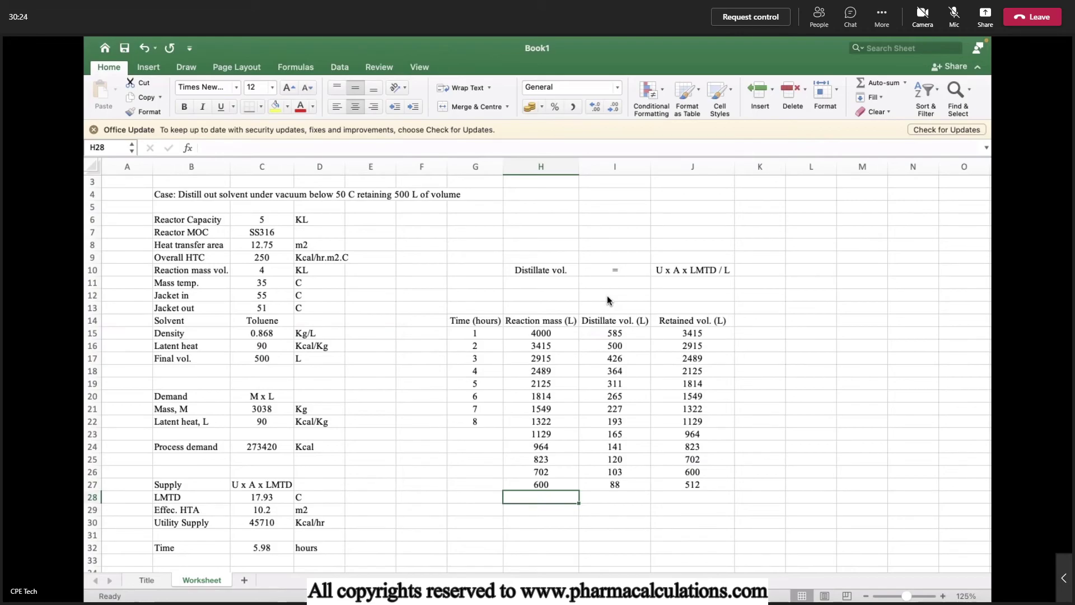
key("ctrl+d")
key("Right")
key("ctrl+d")
key("Right")
key("ctrl+d")
- Extend the Time (hours) series in column G from 9 to 14 through row 28
key("Left")
key("Left")
key("Left")
key("Up")
key("Up")
key("Up")
key("Up")
key("Up")
key("Up")
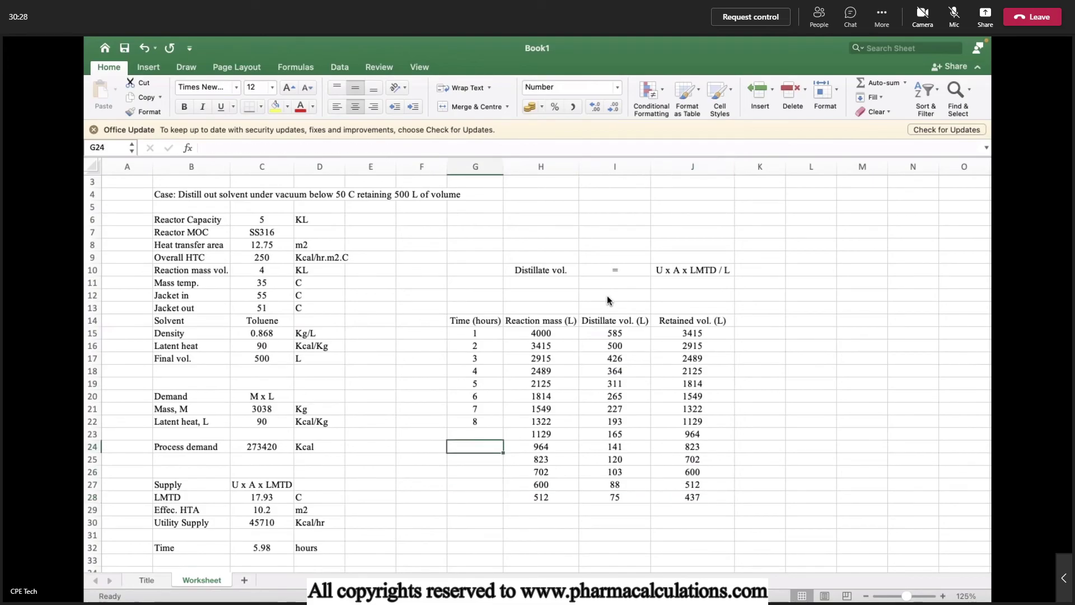
key("shift+Up")
key("shift+Up")
key("shift+Up")
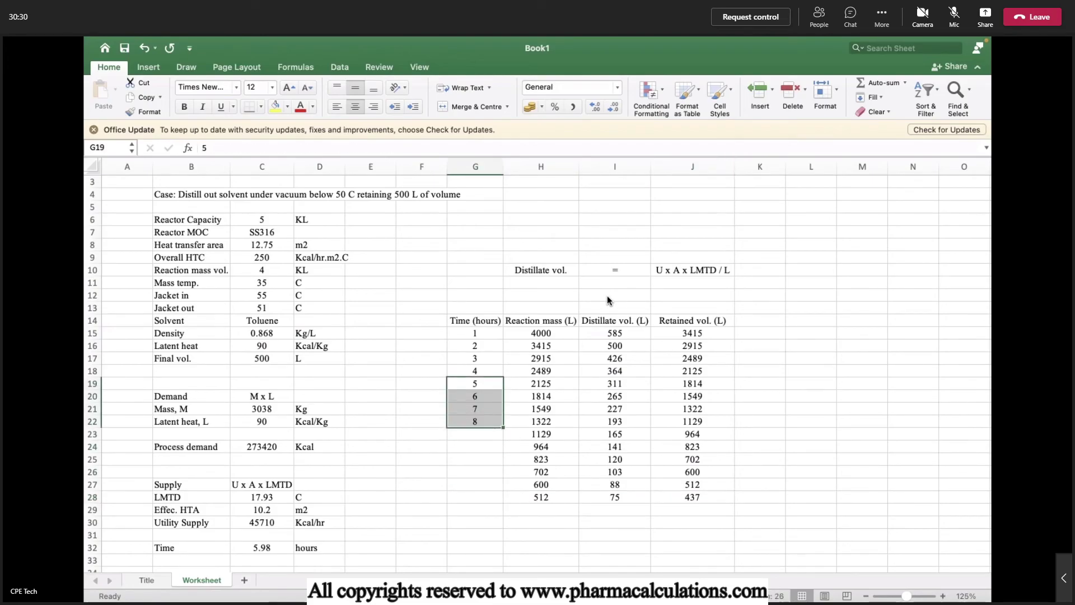
left_click_drag(503, 427, 496, 504)
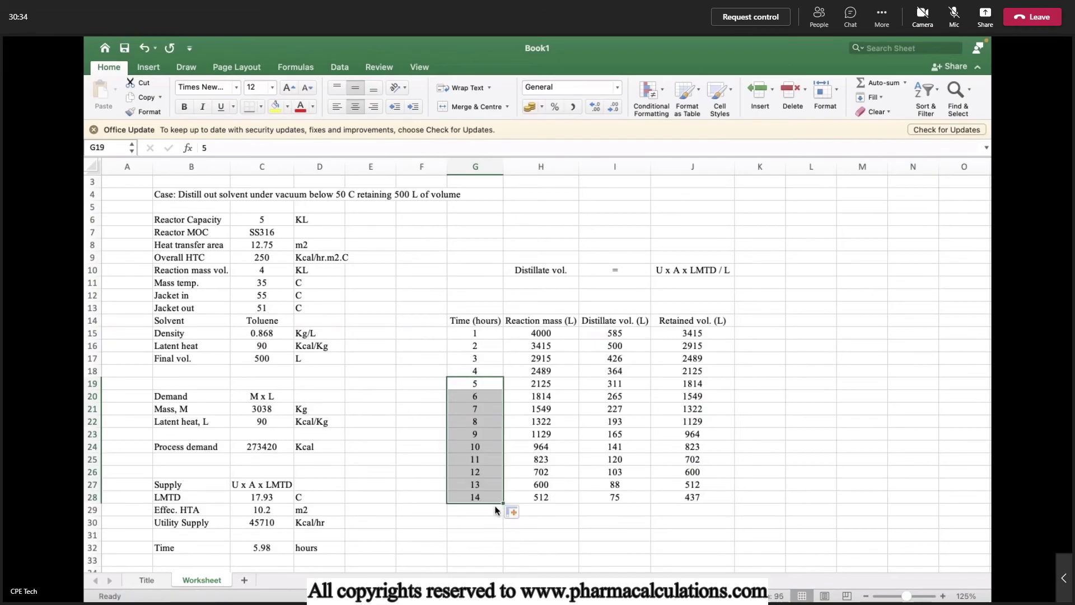
left_click(796, 459)
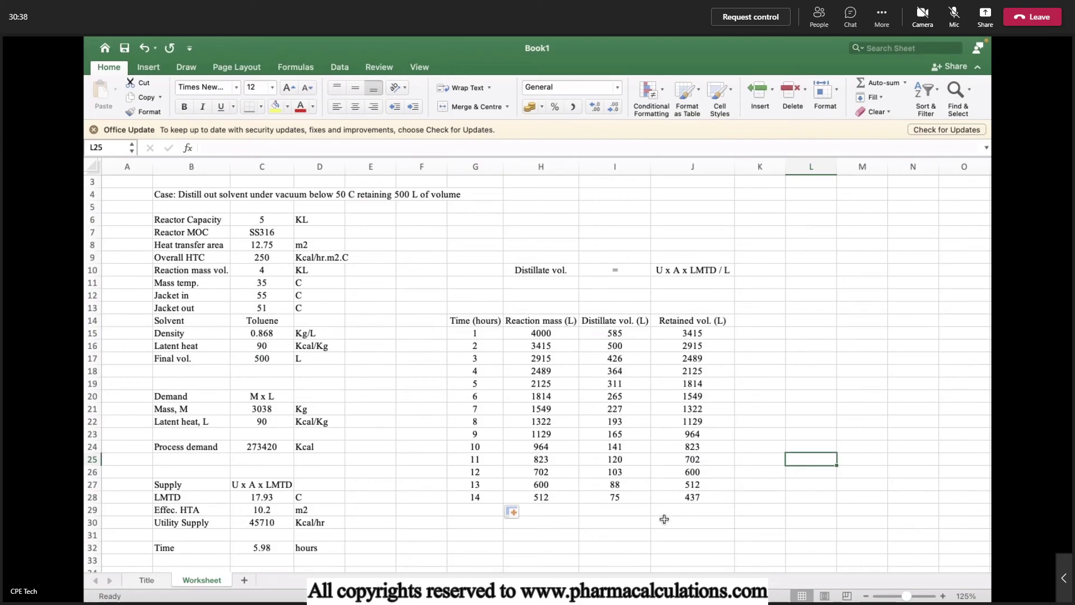
- Label G30 "Distillation time" and link I30 to the hour value in G27 with =G27
left_click(405, 520)
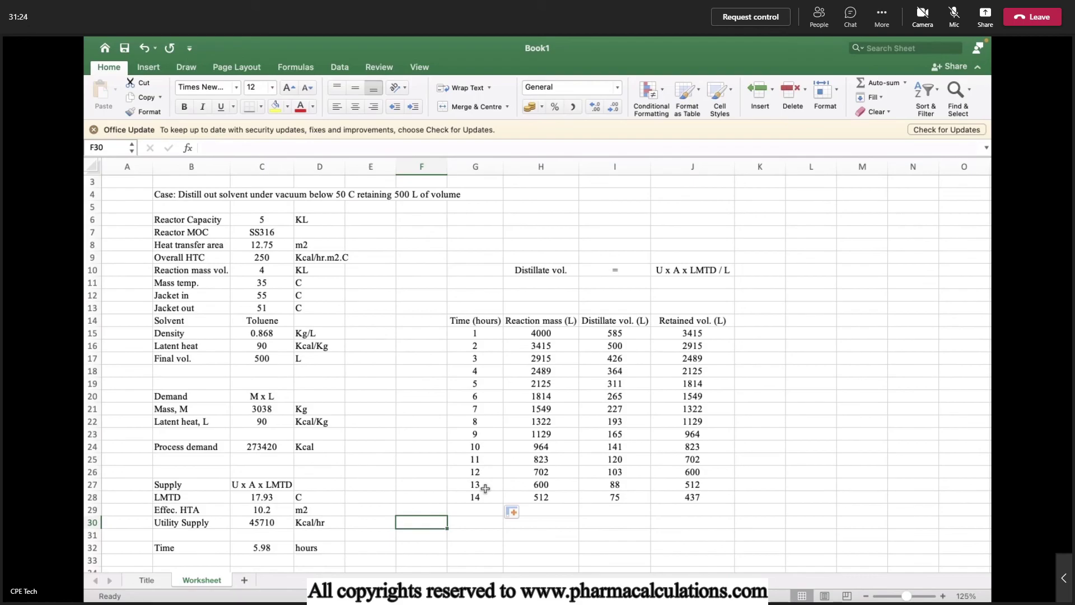
key("Right")
type("Distillation time")
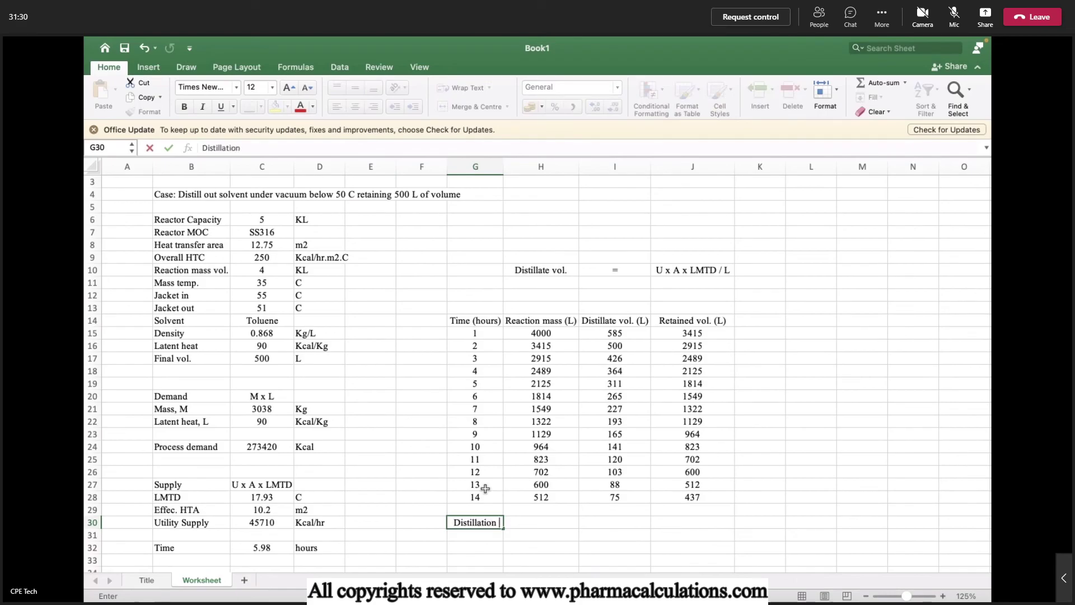
key("Tab")
key("Tab")
type("=")
key("Up")
key("Up")
key("Up")
key("Left")
key("Left")
key("Tab")
- Enter the unit "hours" in J30 beside the distillation time and left-align it
type("hours")
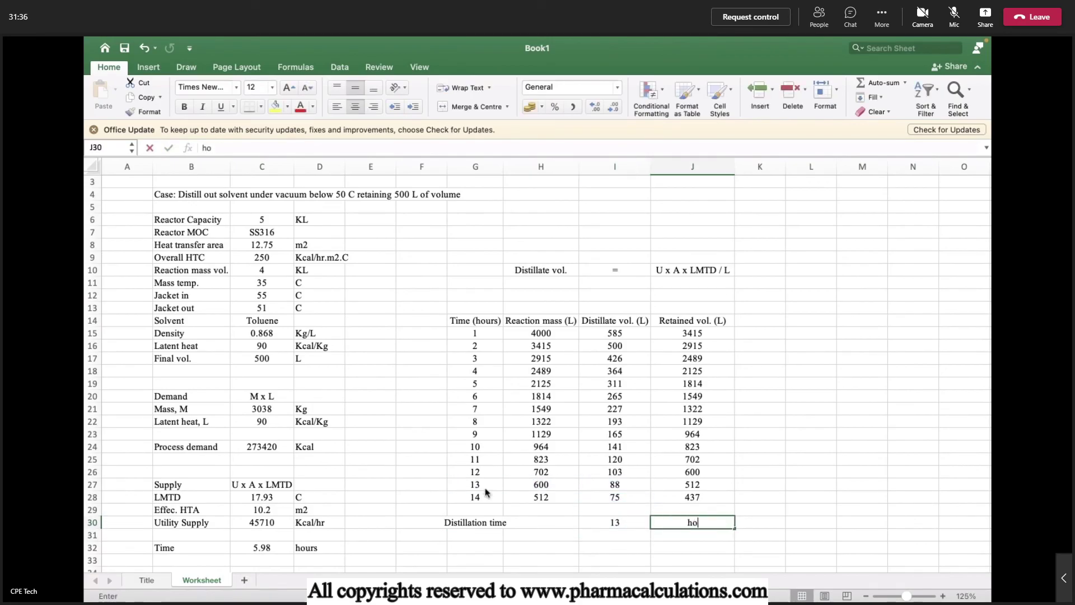
key("Return")
key("Up")
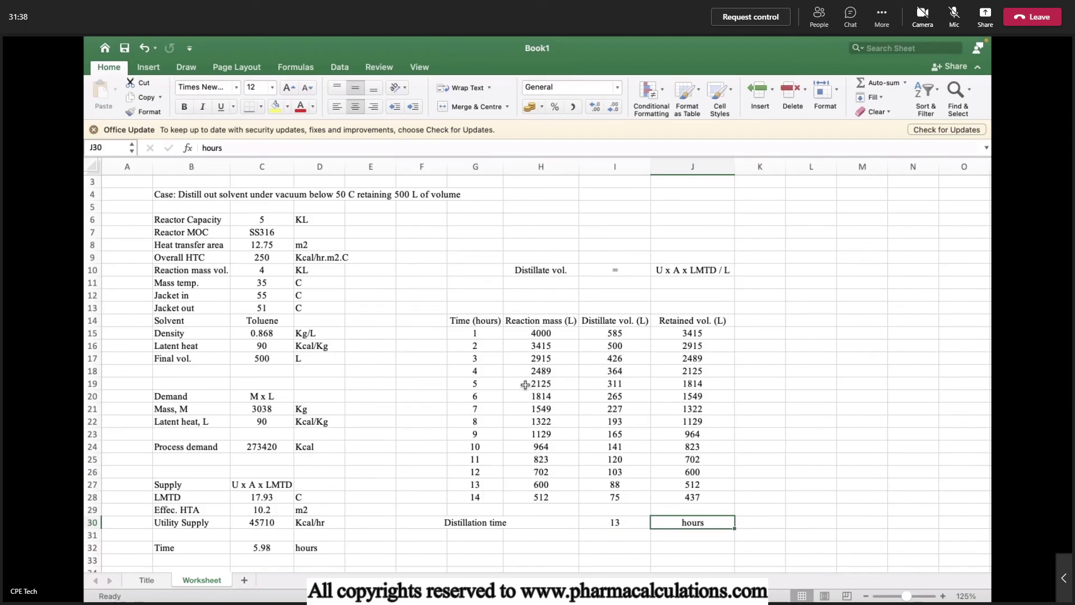
left_click(336, 107)
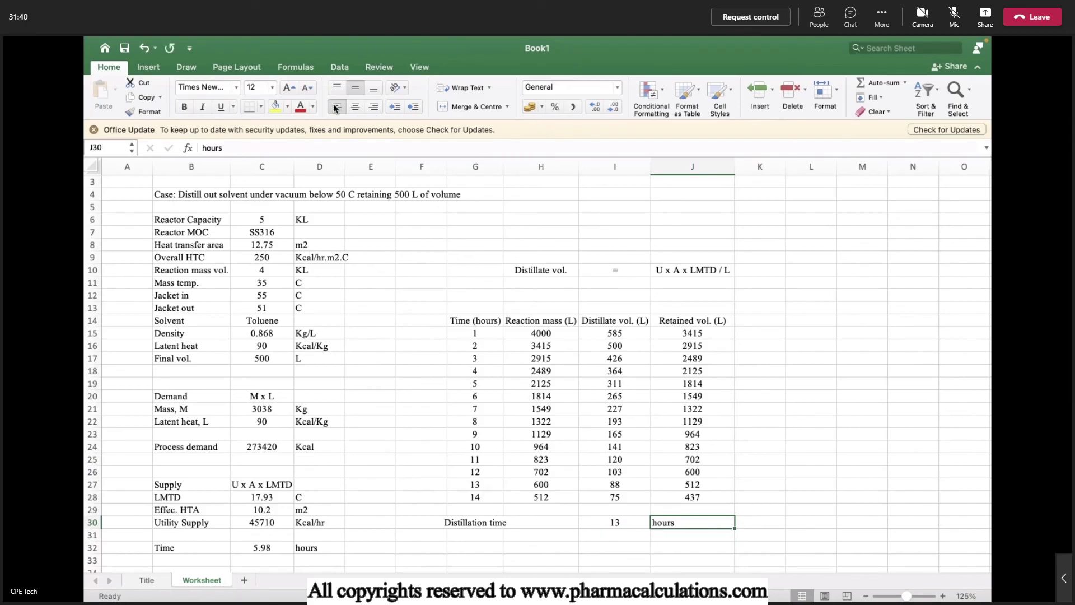
left_click(582, 523)
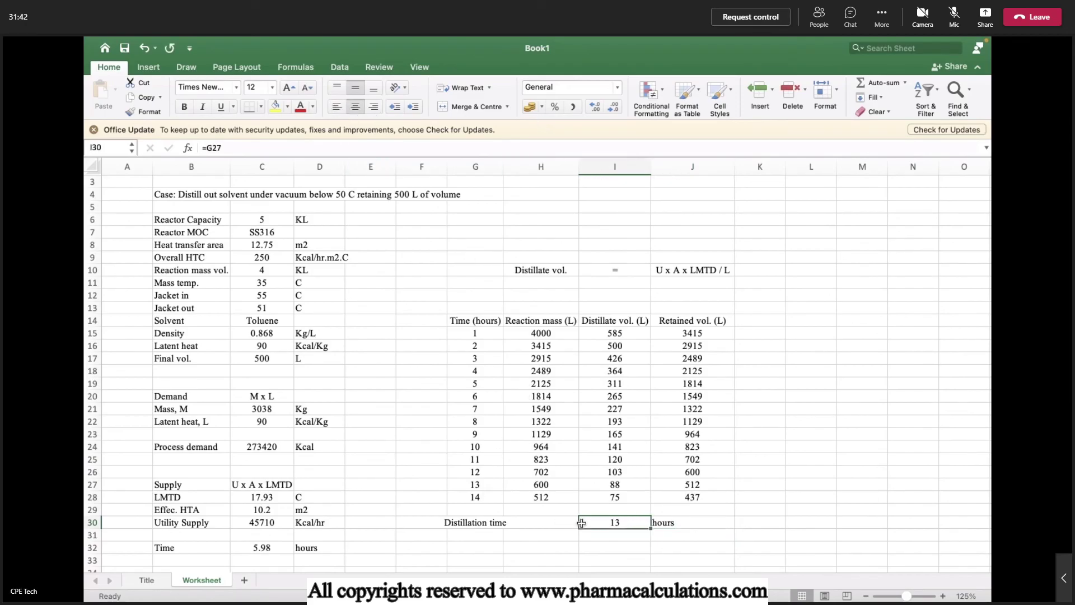